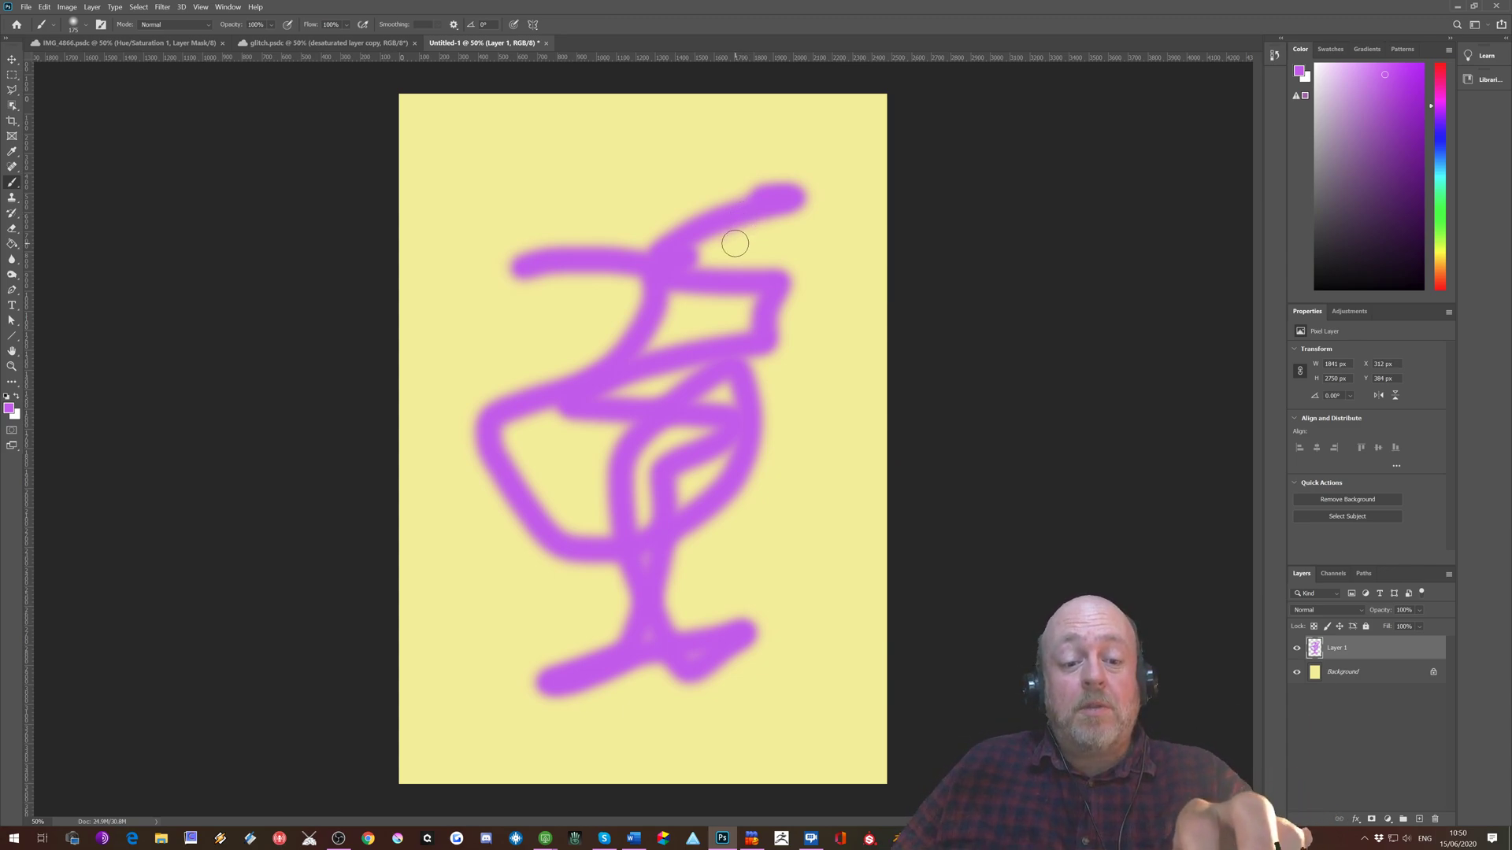
Step: Clear the purple scribble from Layer 1 and activate the Brush tool
{"action": "key", "text": "Delete"}
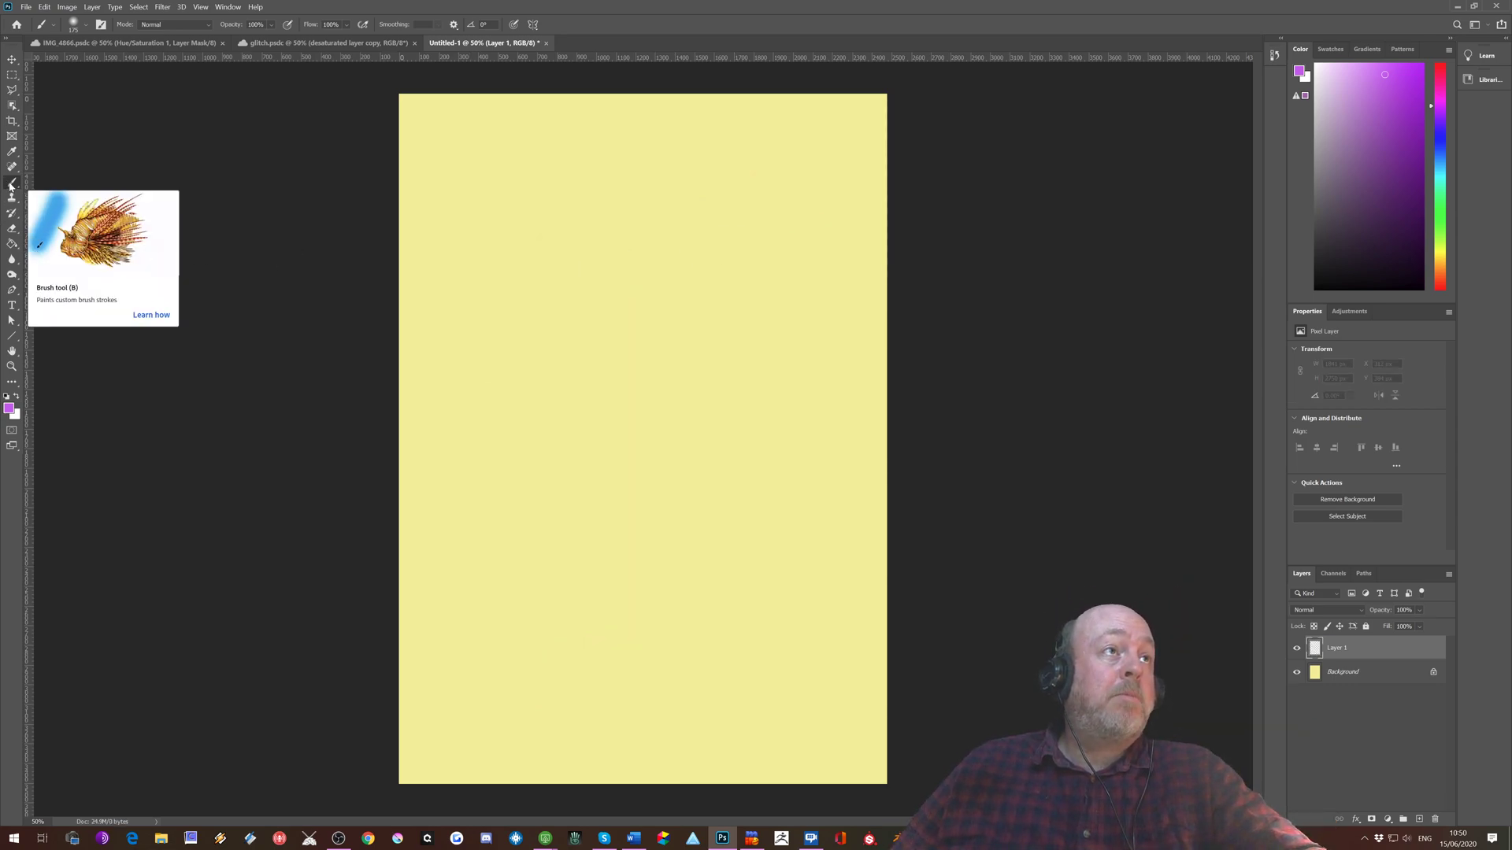
{"action": "right_click", "coordinate": [10, 186]}
{"action": "left_click", "coordinate": [10, 187]}
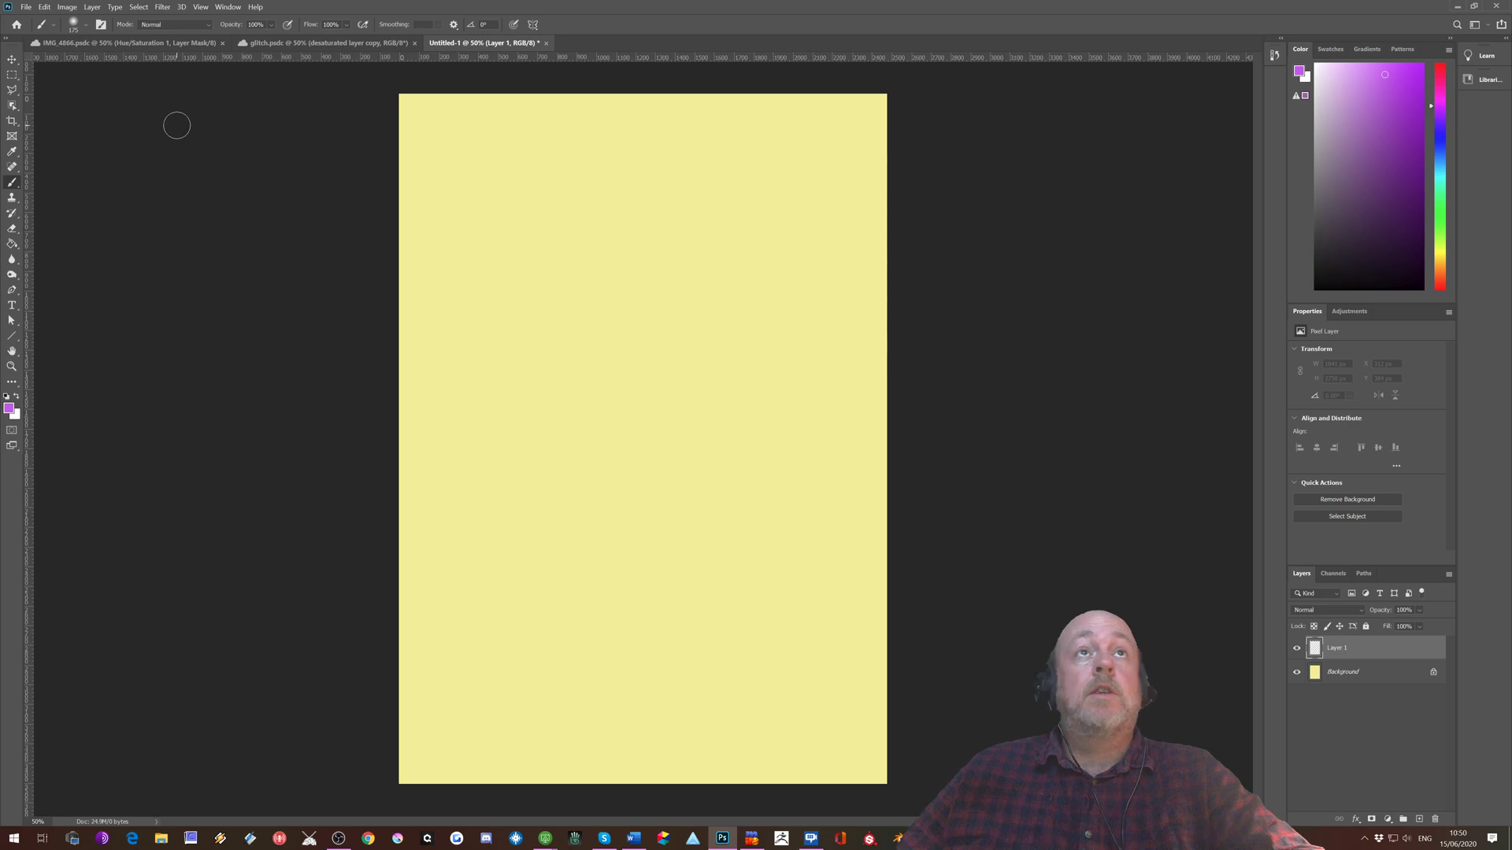
Step: Set up vertical paint symmetry on the canvas and apply it for the Brush tool
{"action": "left_click", "coordinate": [533, 25]}
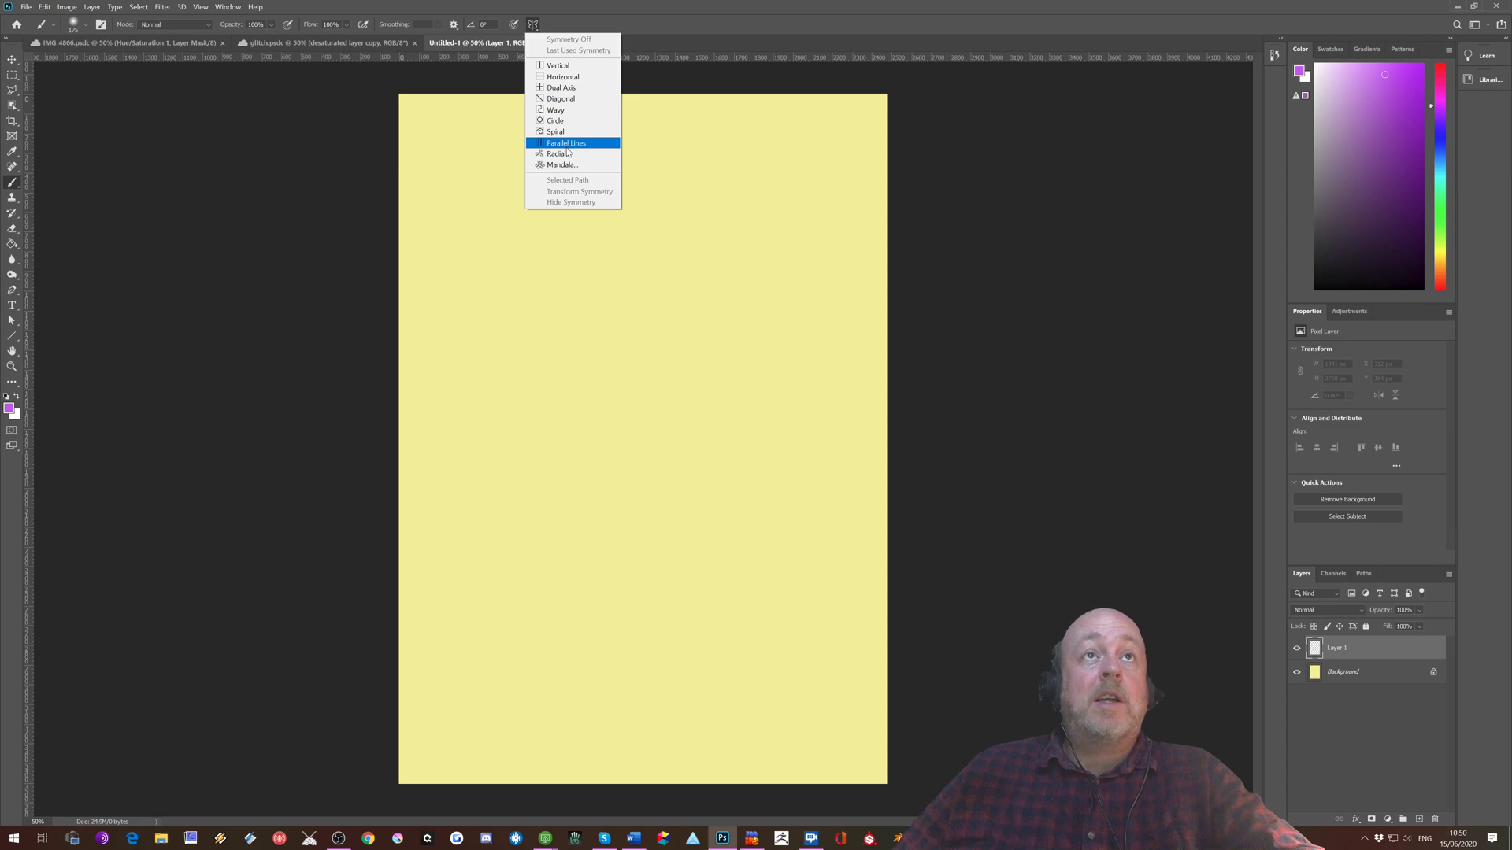
{"action": "left_click", "coordinate": [569, 68]}
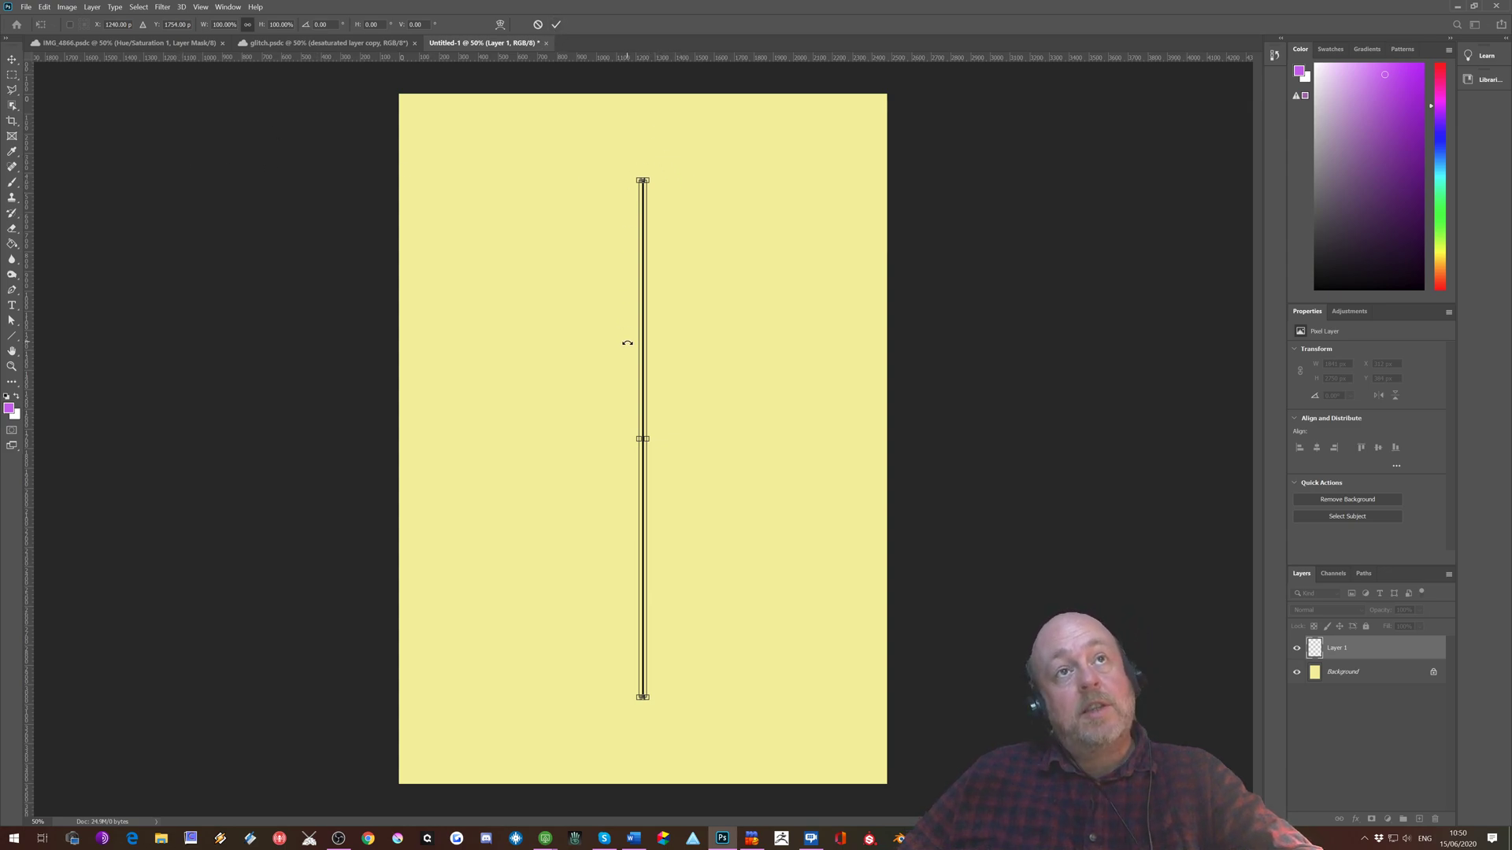
{"action": "left_click", "coordinate": [13, 183]}
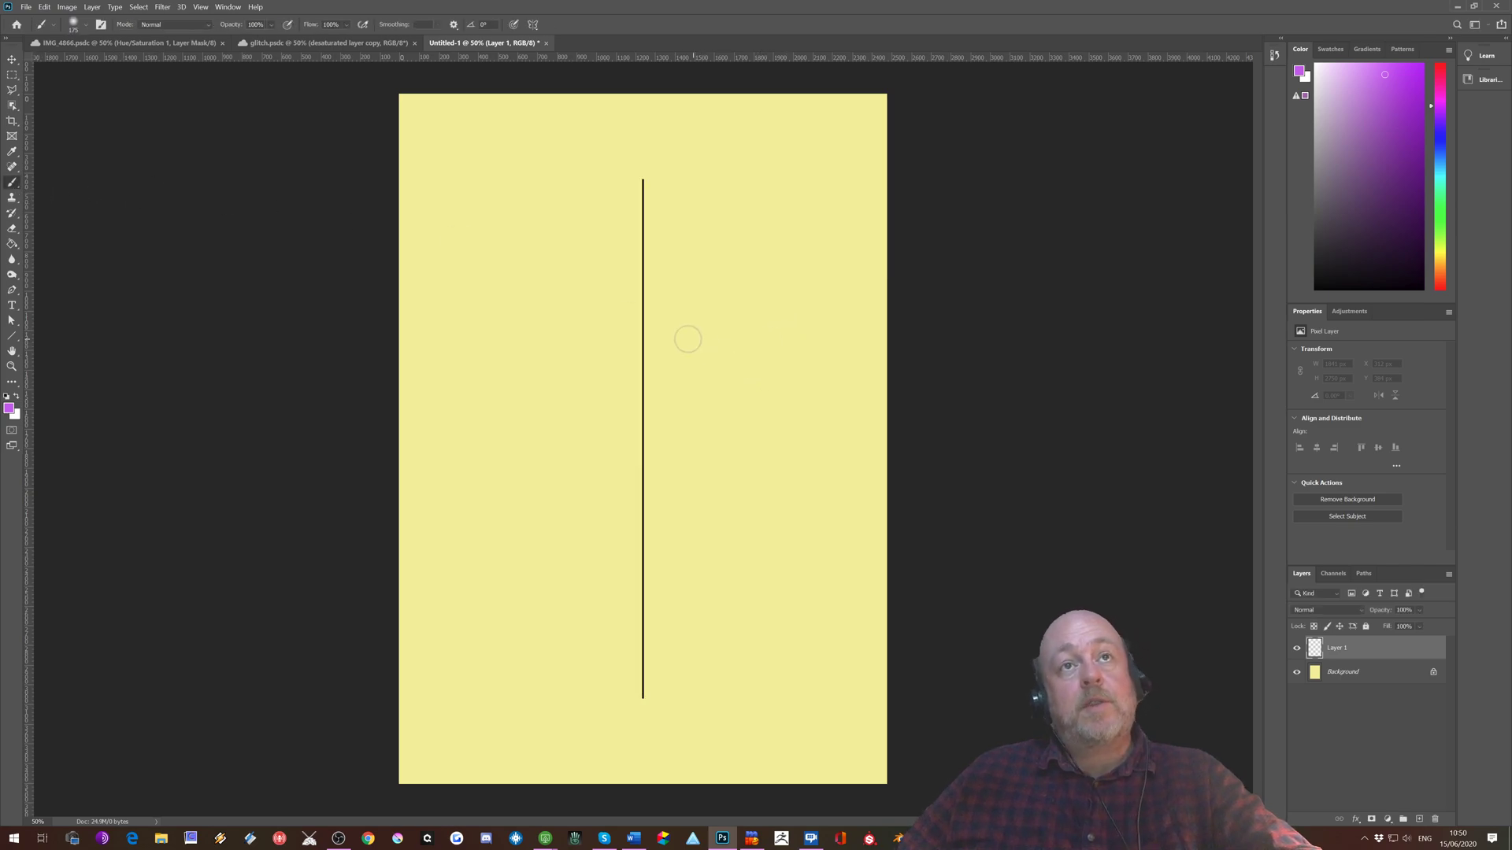
Step: Paint mirrored eyebrows, eyes, a nose and a mouth across the vertical symmetry axis with the soft purple brush
{"action": "mouse_move", "coordinate": [666, 316]}
{"action": "left_mouse_down"}
{"action": "mouse_move", "coordinate": [732, 298]}
{"action": "mouse_move", "coordinate": [797, 304]}
{"action": "left_mouse_up"}
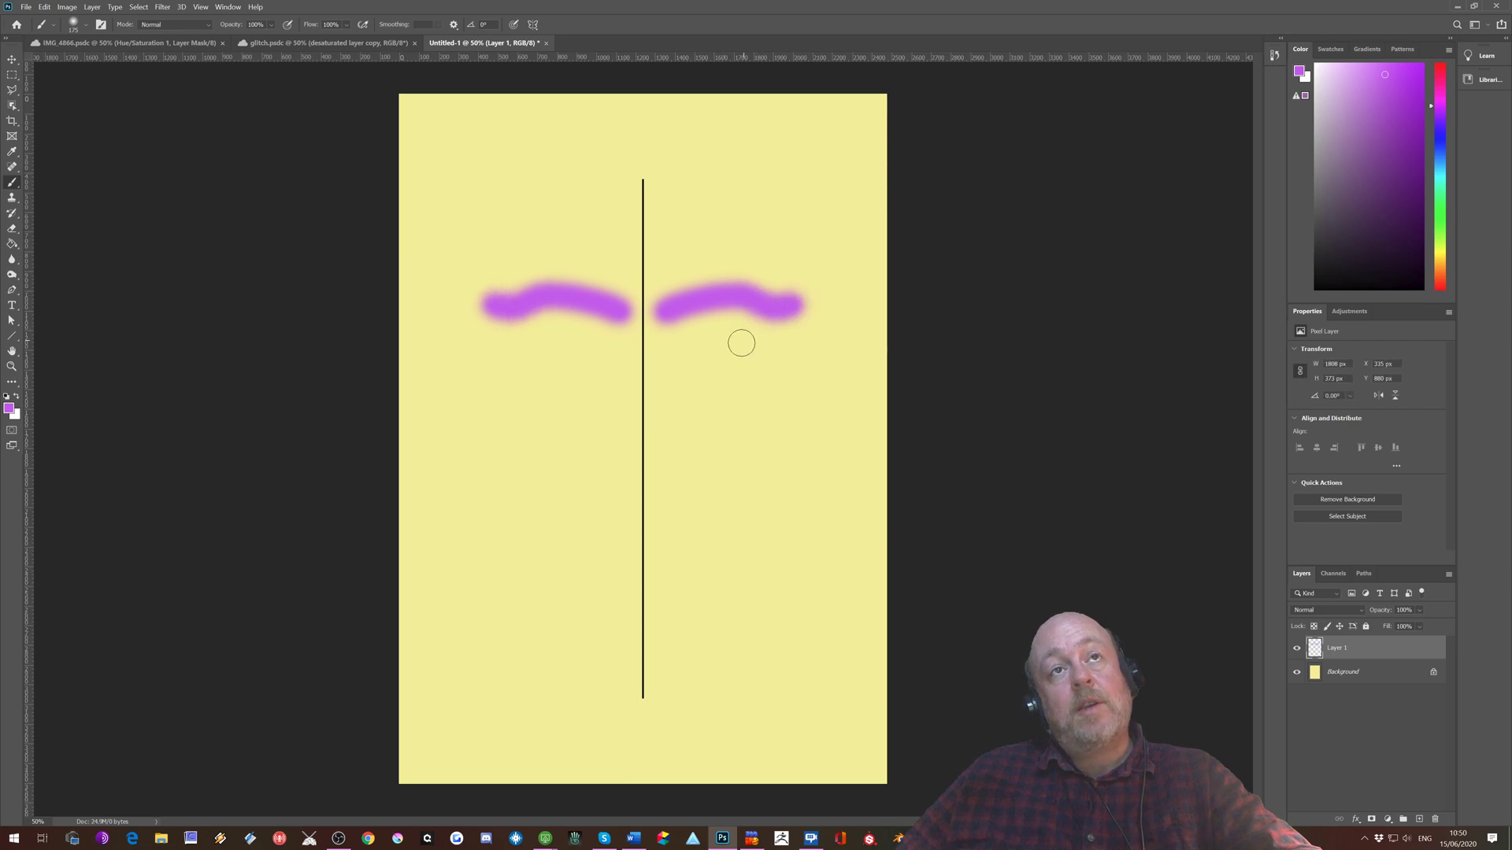
{"action": "mouse_move", "coordinate": [689, 357]}
{"action": "left_mouse_down"}
{"action": "mouse_move", "coordinate": [771, 359]}
{"action": "mouse_move", "coordinate": [723, 378]}
{"action": "left_mouse_up"}
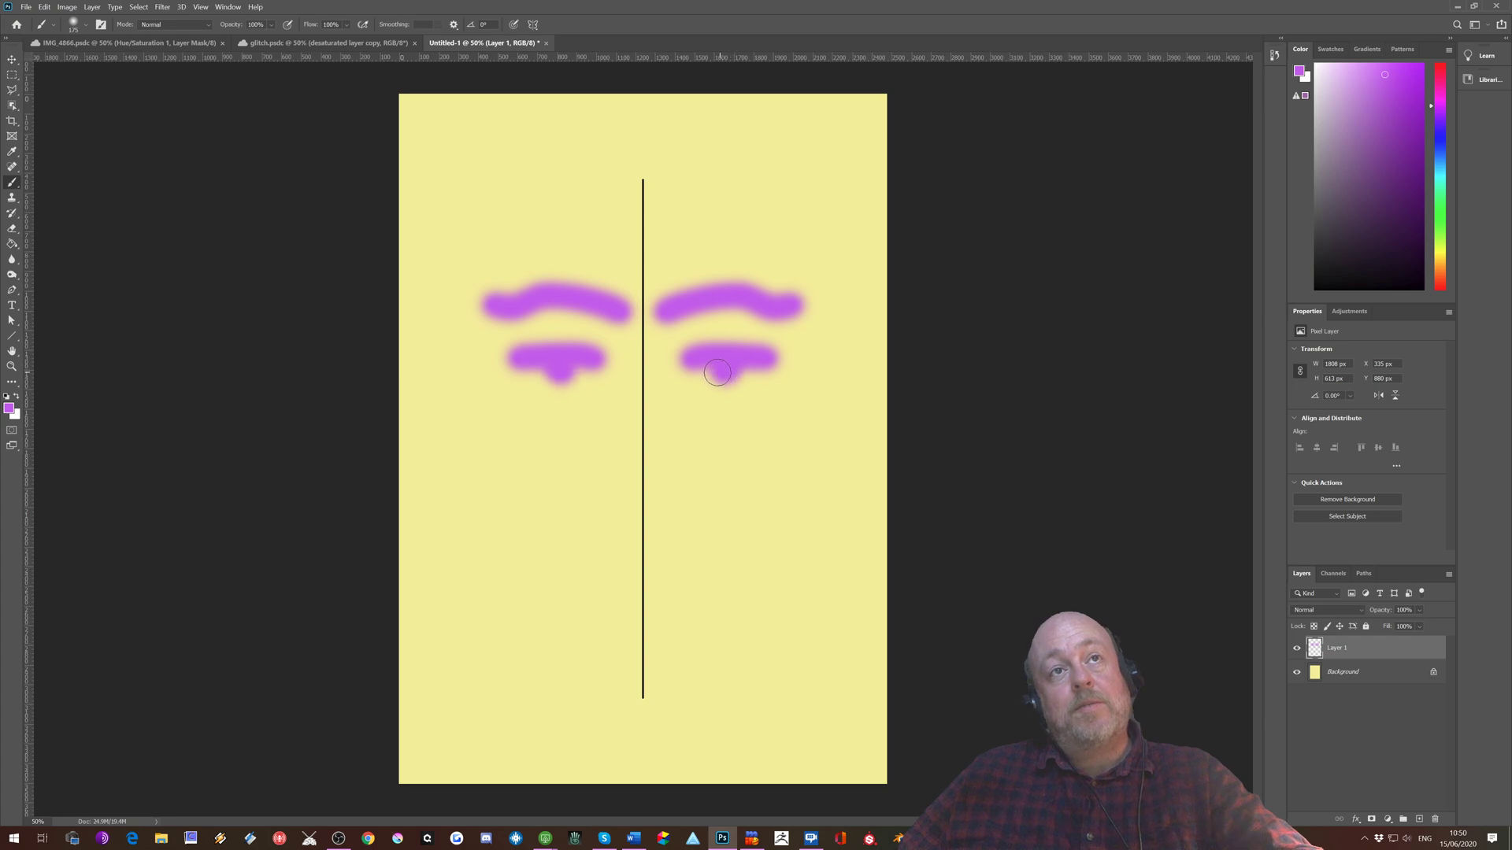
{"action": "mouse_move", "coordinate": [637, 506]}
{"action": "left_mouse_down"}
{"action": "mouse_move", "coordinate": [684, 481]}
{"action": "mouse_move", "coordinate": [681, 443]}
{"action": "left_mouse_up"}
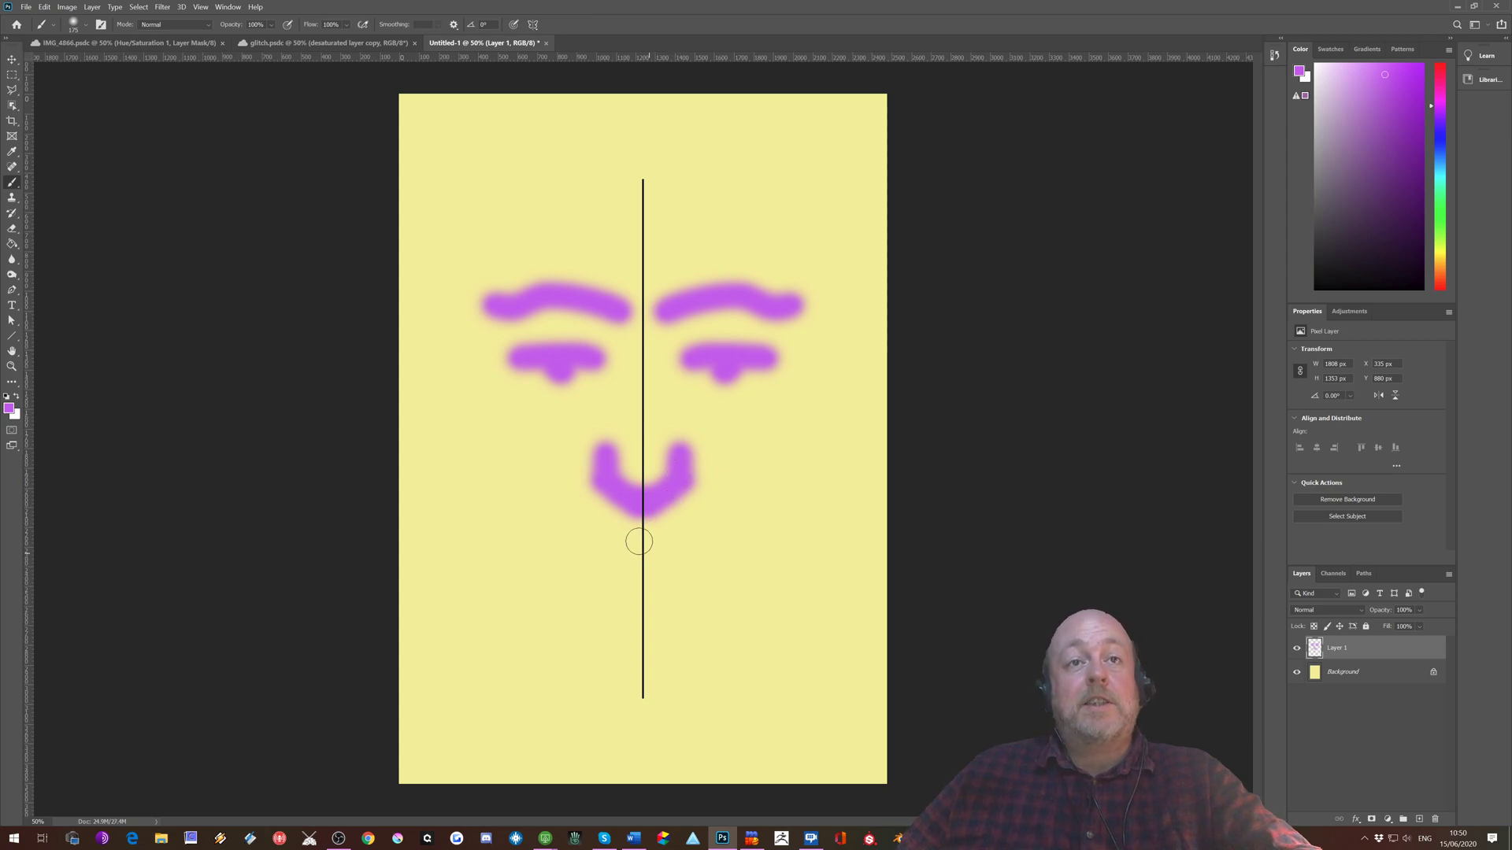
{"action": "mouse_move", "coordinate": [639, 574]}
{"action": "left_mouse_down"}
{"action": "mouse_move", "coordinate": [728, 582]}
{"action": "mouse_move", "coordinate": [739, 556]}
{"action": "left_mouse_up"}
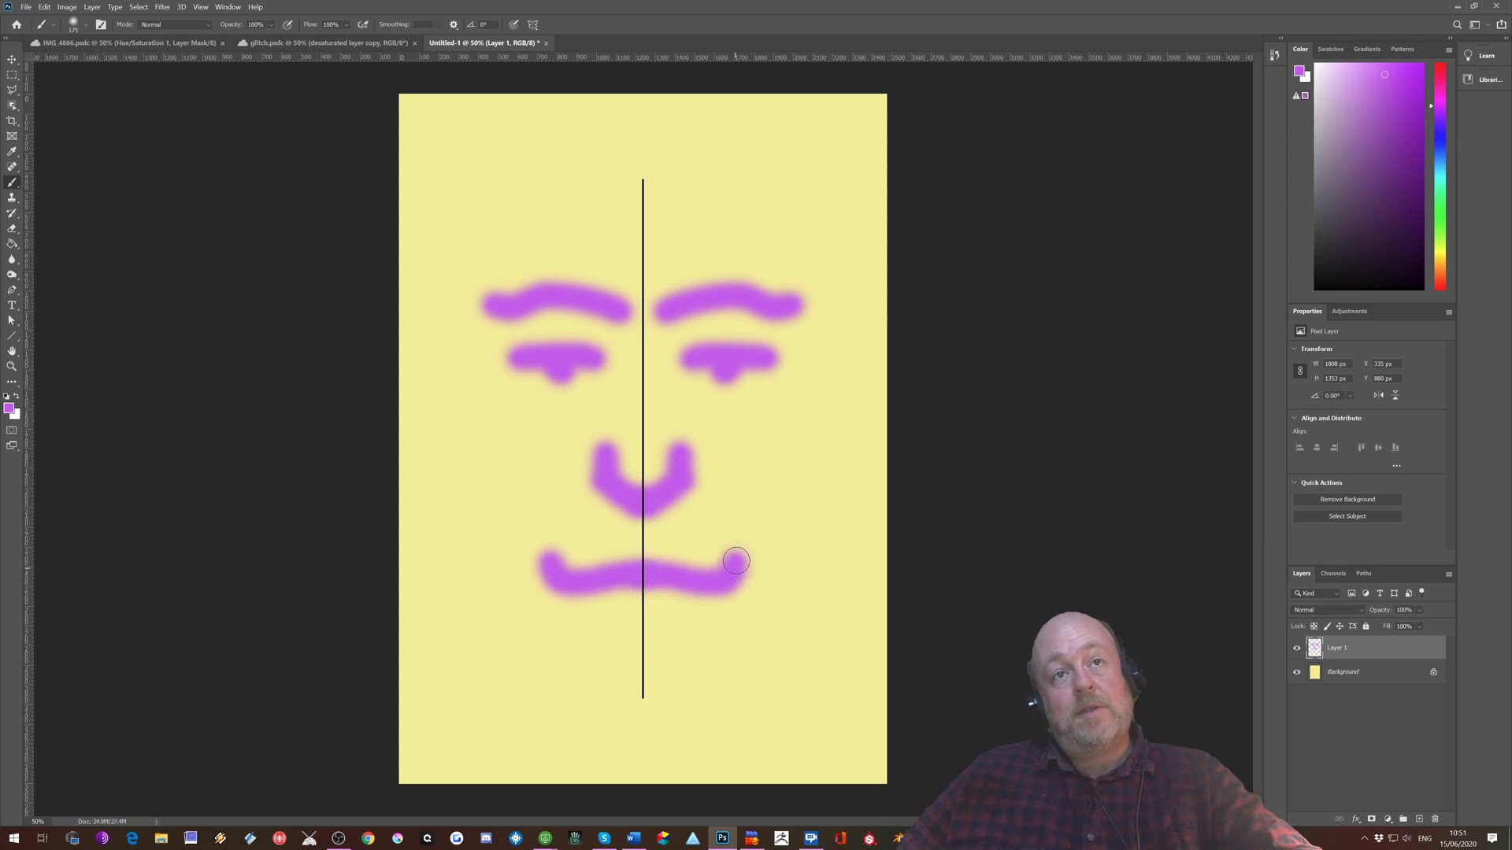
Step: Paint the mirrored jaw, the top of the head and the ears around the purple facial features
{"action": "left_click", "coordinate": [642, 700]}
{"action": "mouse_move", "coordinate": [675, 698]}
{"action": "left_mouse_down"}
{"action": "mouse_move", "coordinate": [777, 652]}
{"action": "mouse_move", "coordinate": [814, 455]}
{"action": "left_mouse_up"}
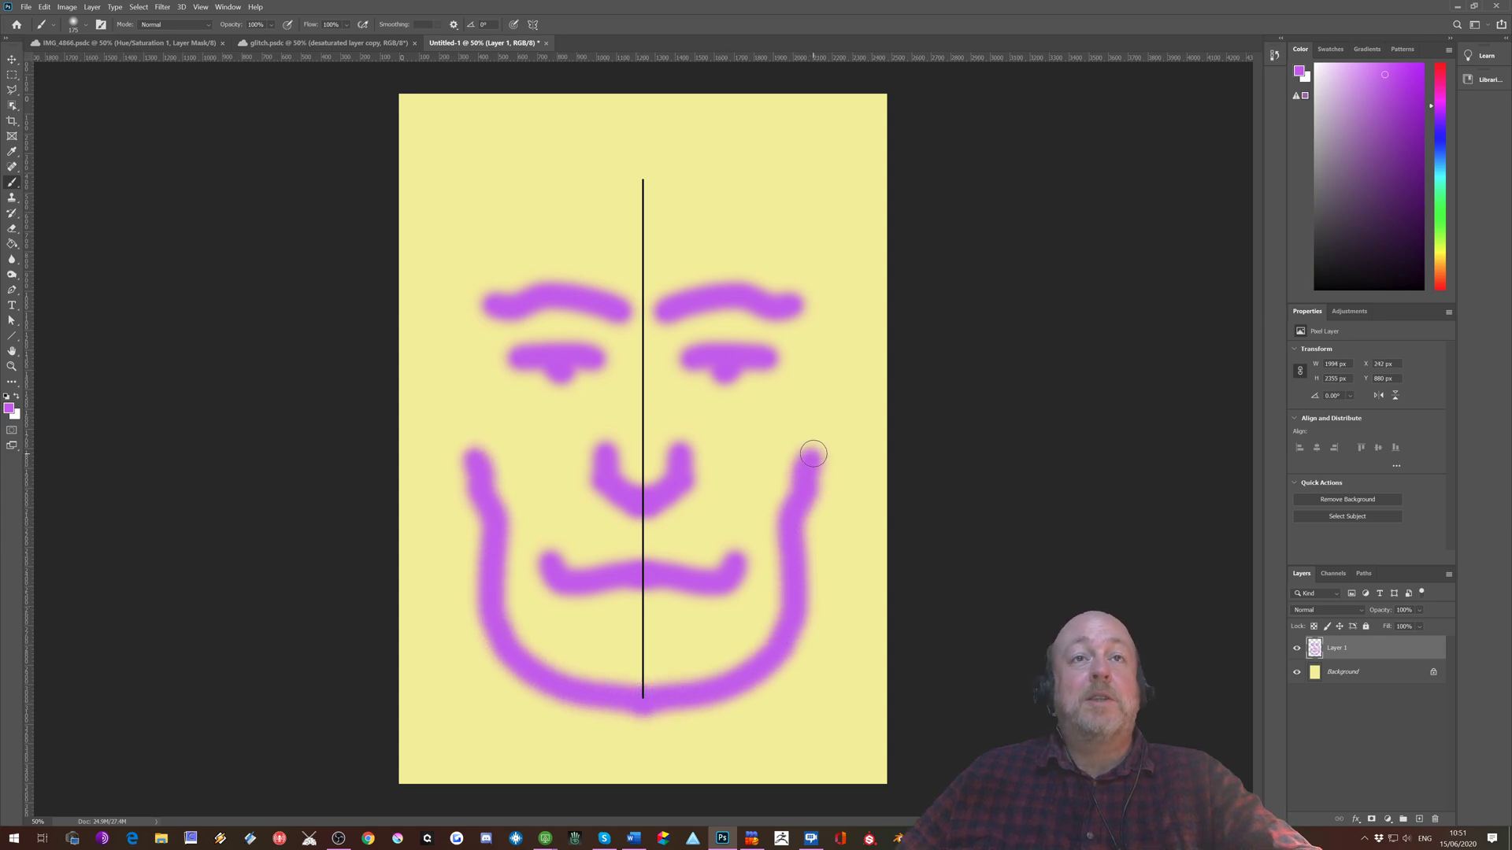
{"action": "mouse_move", "coordinate": [639, 156]}
{"action": "left_mouse_down"}
{"action": "mouse_move", "coordinate": [757, 181]}
{"action": "mouse_move", "coordinate": [801, 230]}
{"action": "mouse_move", "coordinate": [823, 313]}
{"action": "left_mouse_up"}
{"action": "mouse_move", "coordinate": [486, 398]}
{"action": "left_mouse_down"}
{"action": "mouse_move", "coordinate": [459, 391]}
{"action": "mouse_move", "coordinate": [428, 322]}
{"action": "left_mouse_up"}
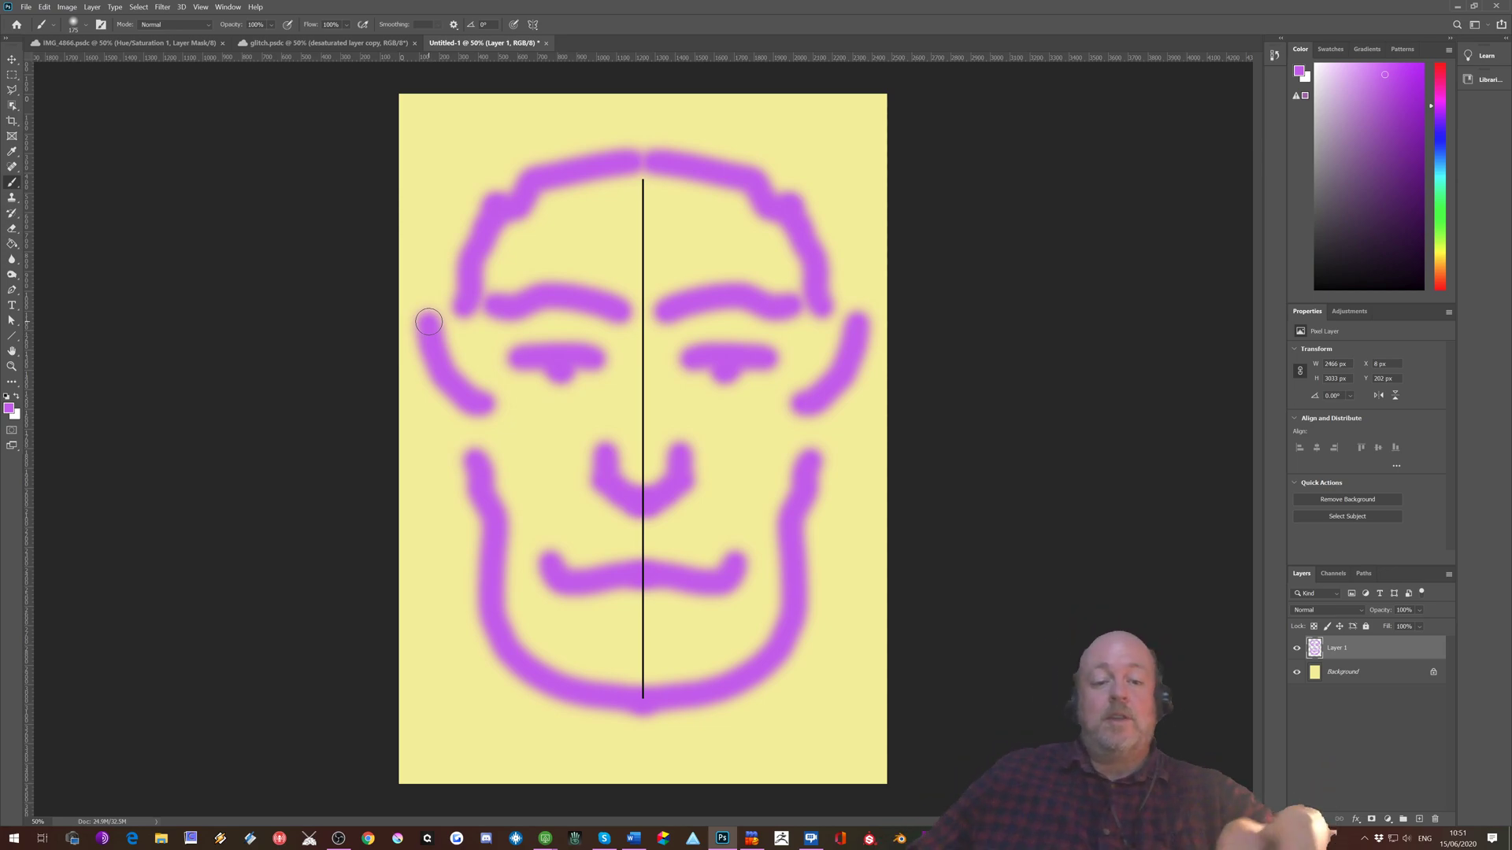
Step: Undo all the face strokes and the vertical symmetry axis
{"action": "key", "text": "ctrl+z"}
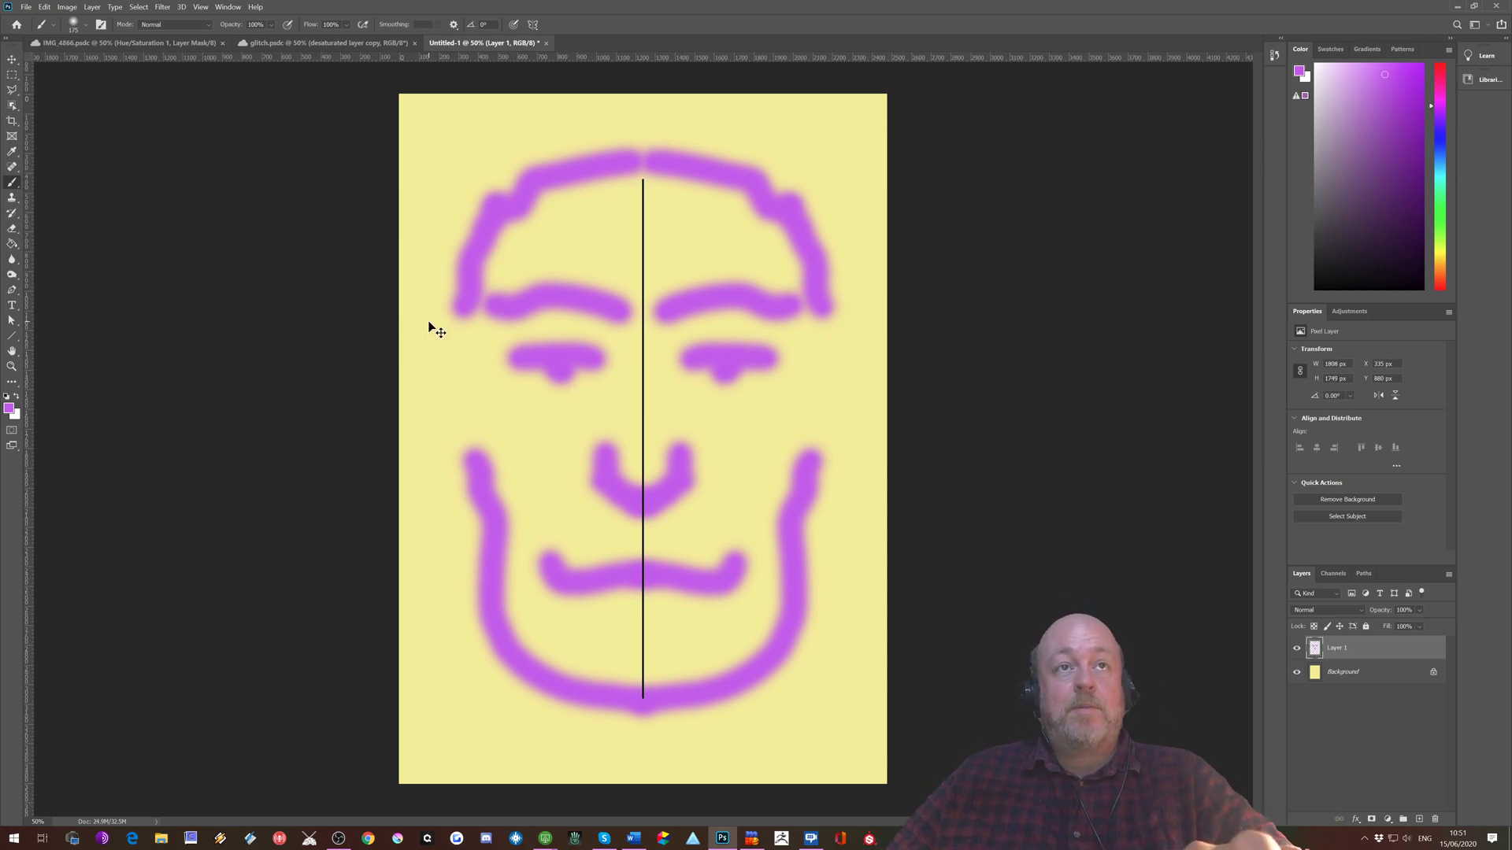
{"action": "key", "text": "ctrl+z"}
{"action": "key", "text": "ctrl+z"}
{"action": "key", "text": "ctrl+z"}
{"action": "key", "text": "ctrl+z"}
{"action": "key", "text": "ctrl+z"}
{"action": "key", "text": "ctrl+z"}
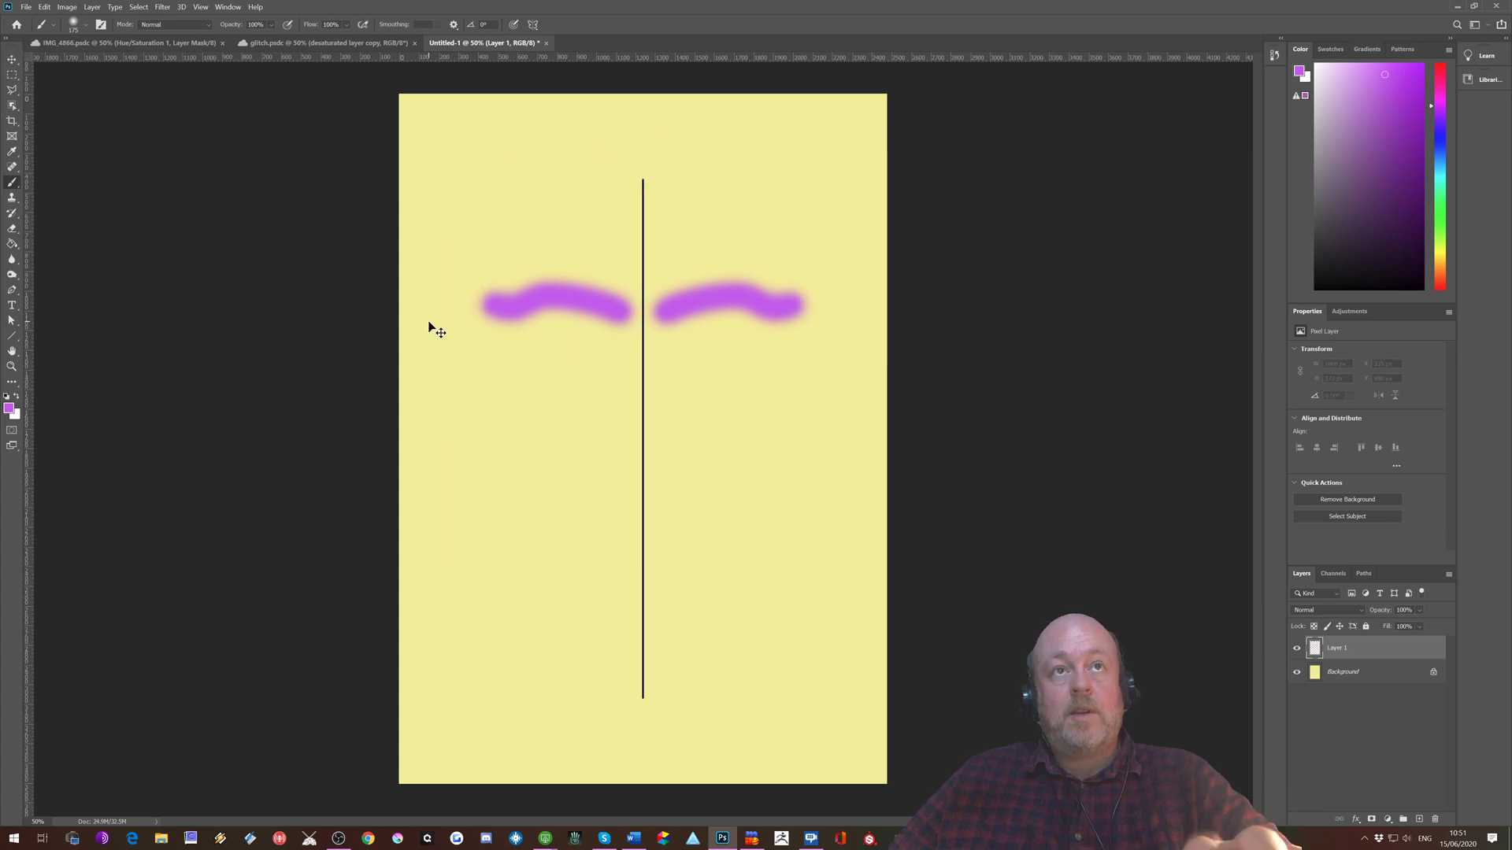
{"action": "key", "text": "ctrl+z"}
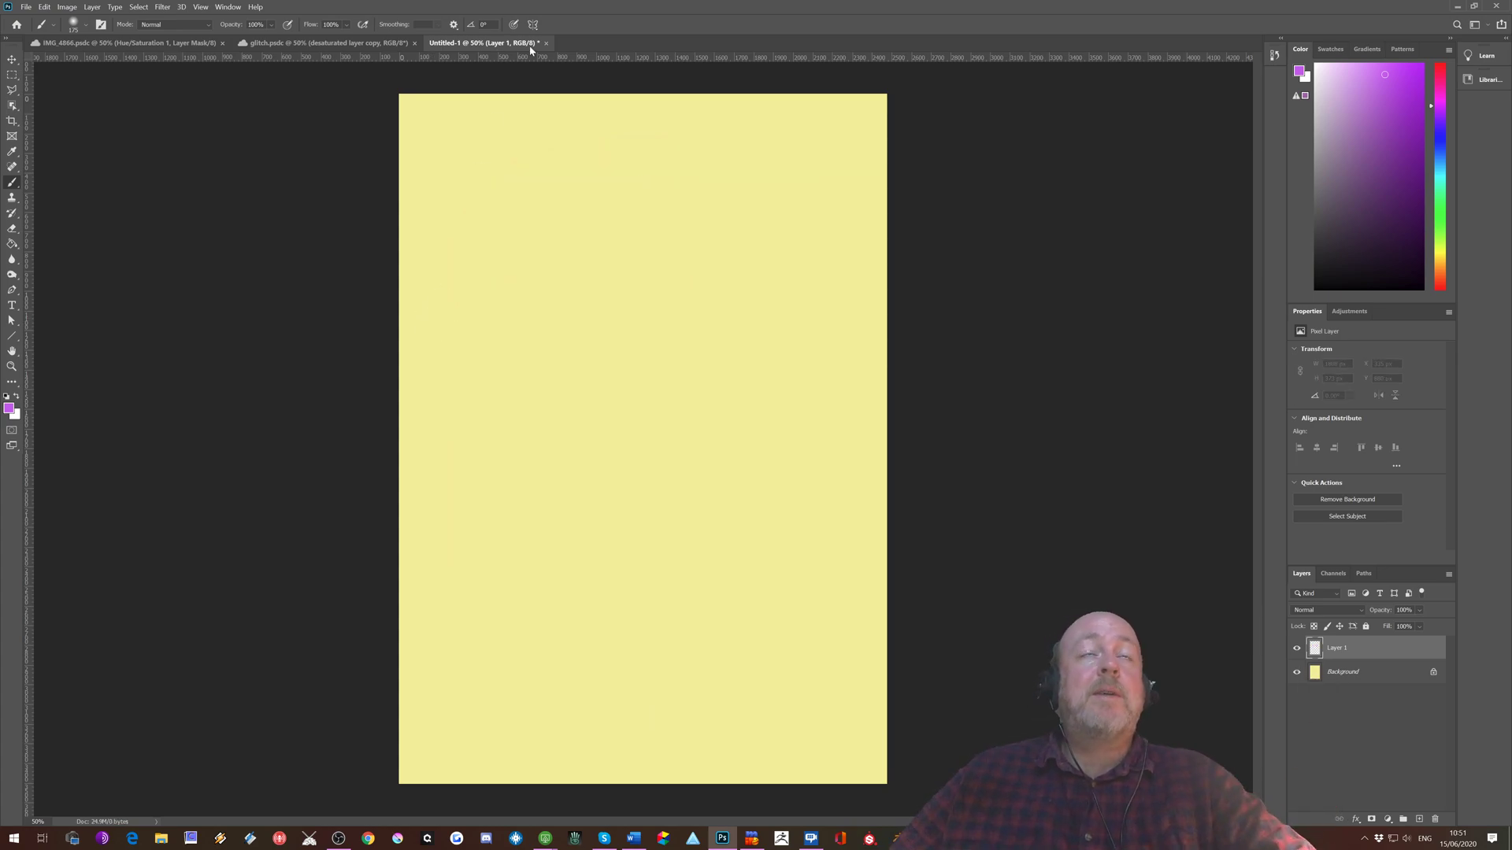
Step: Set up Dual Axis paint symmetry on the empty canvas and apply it for the Brush tool
{"action": "left_click", "coordinate": [533, 24]}
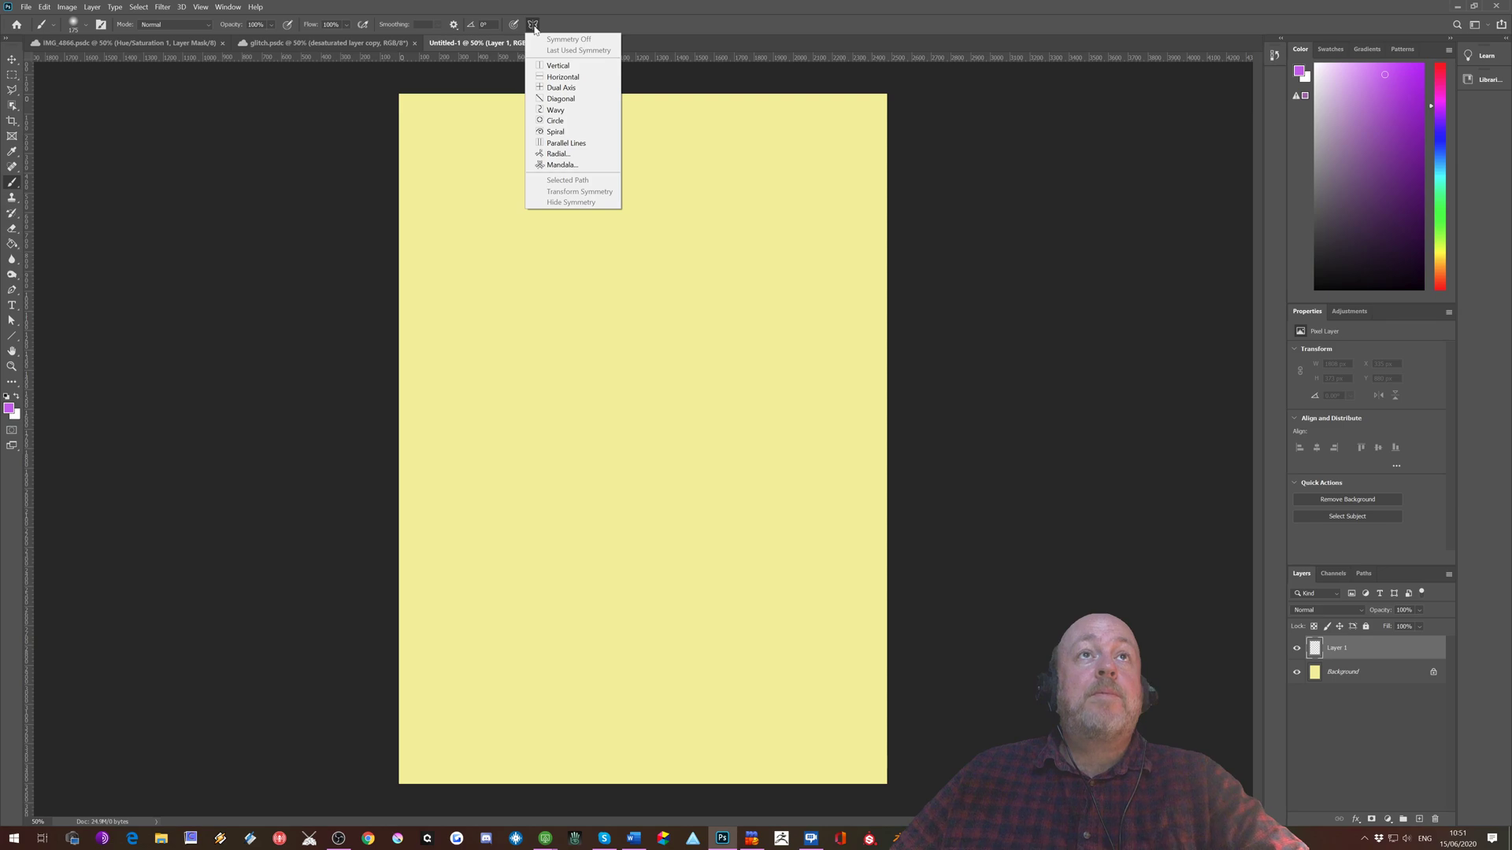
{"action": "left_click", "coordinate": [560, 87]}
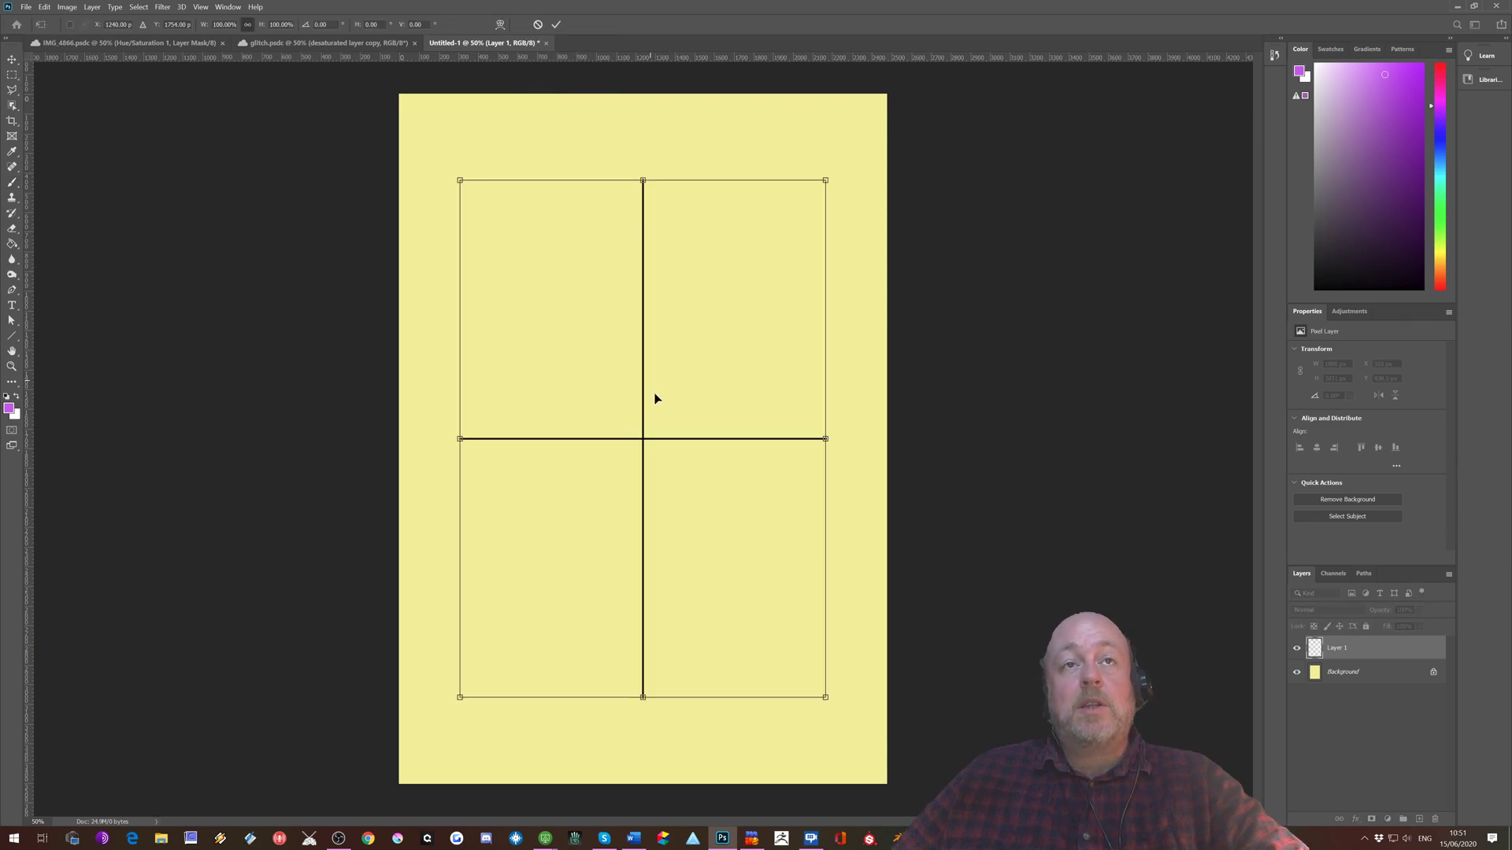
{"action": "left_click", "coordinate": [11, 184]}
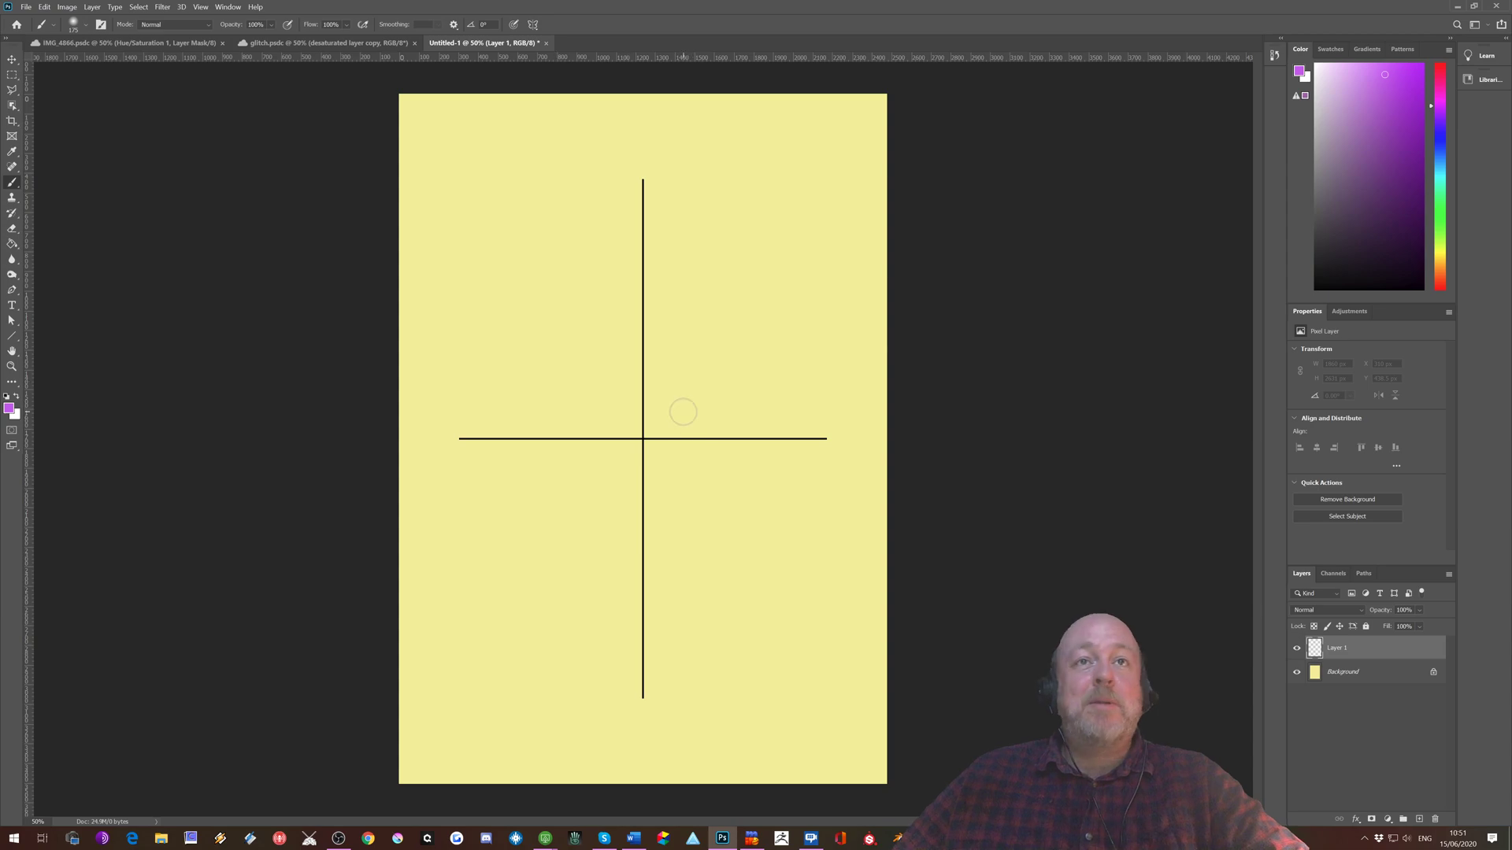
Step: Choose the Hard Pastel on Canvas brush preset and enlarge the brush considerably
{"action": "left_click", "coordinate": [86, 26]}
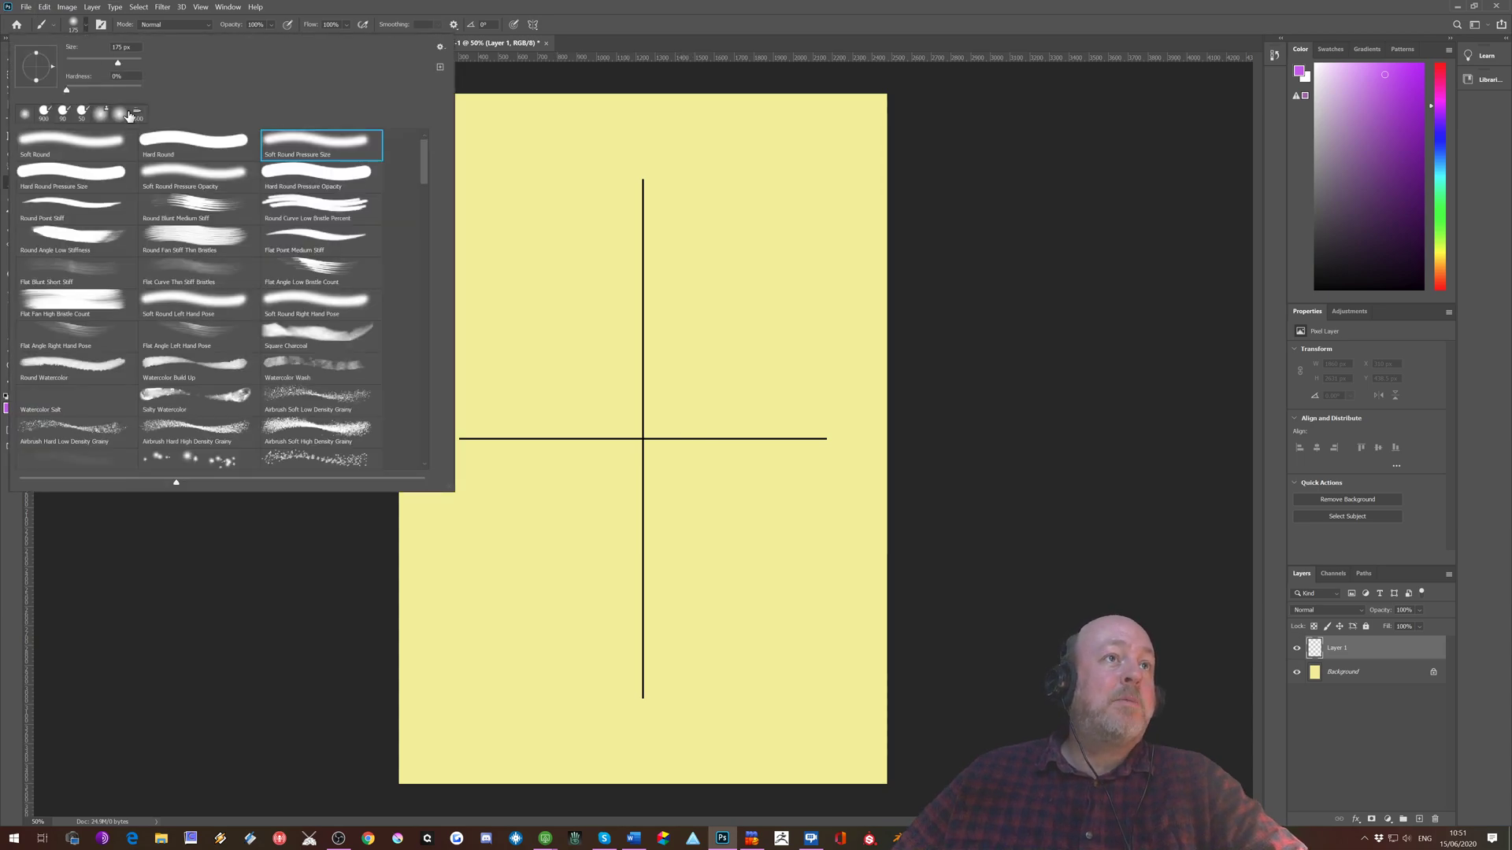
{"action": "left_click_drag", "start_coordinate": [422, 161], "coordinate": [424, 223]}
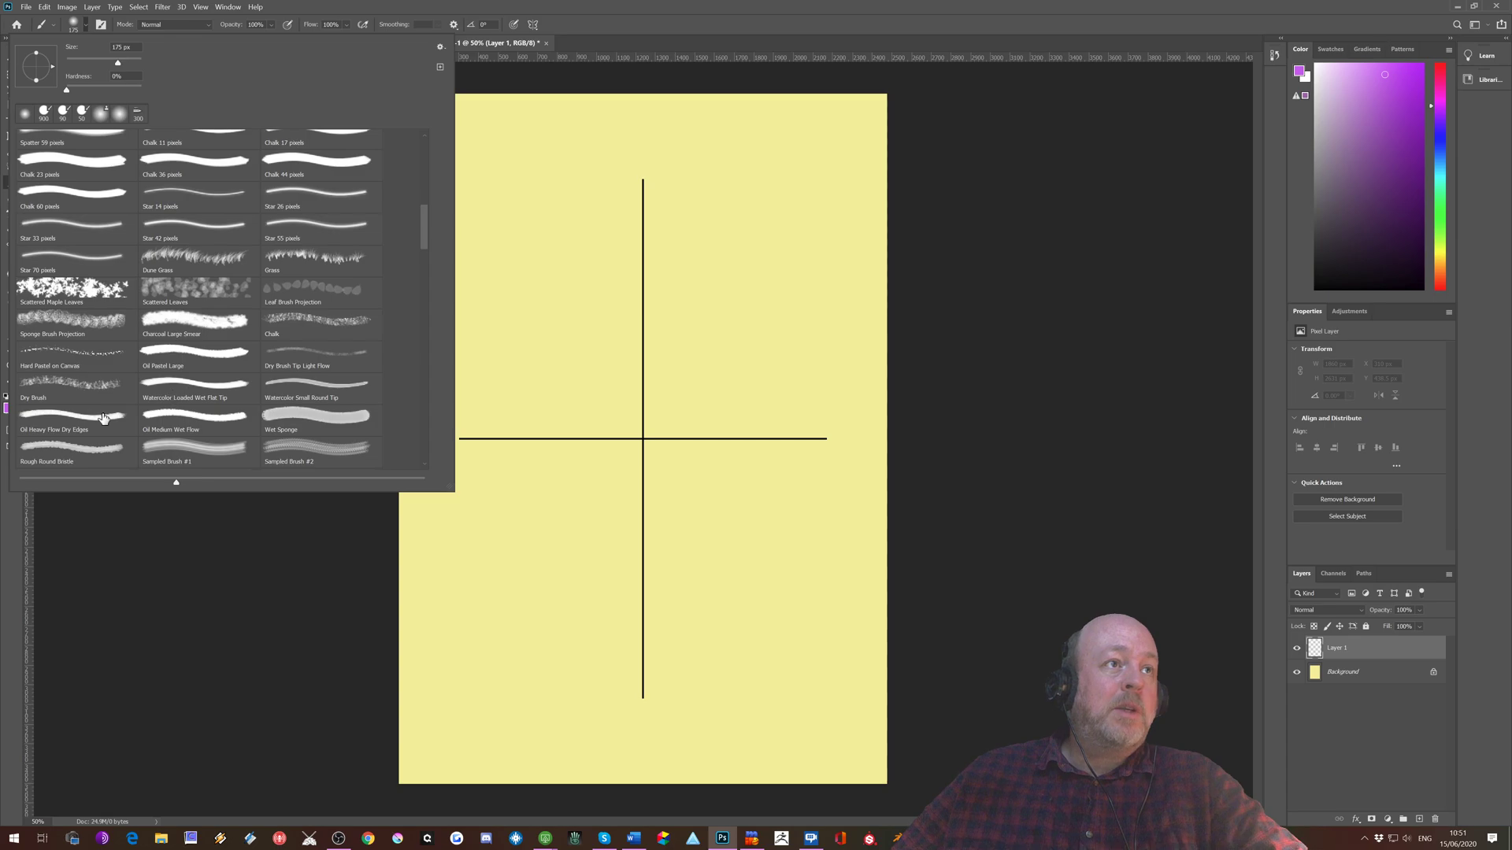
{"action": "left_click", "coordinate": [67, 354]}
{"action": "left_click", "coordinate": [136, 535]}
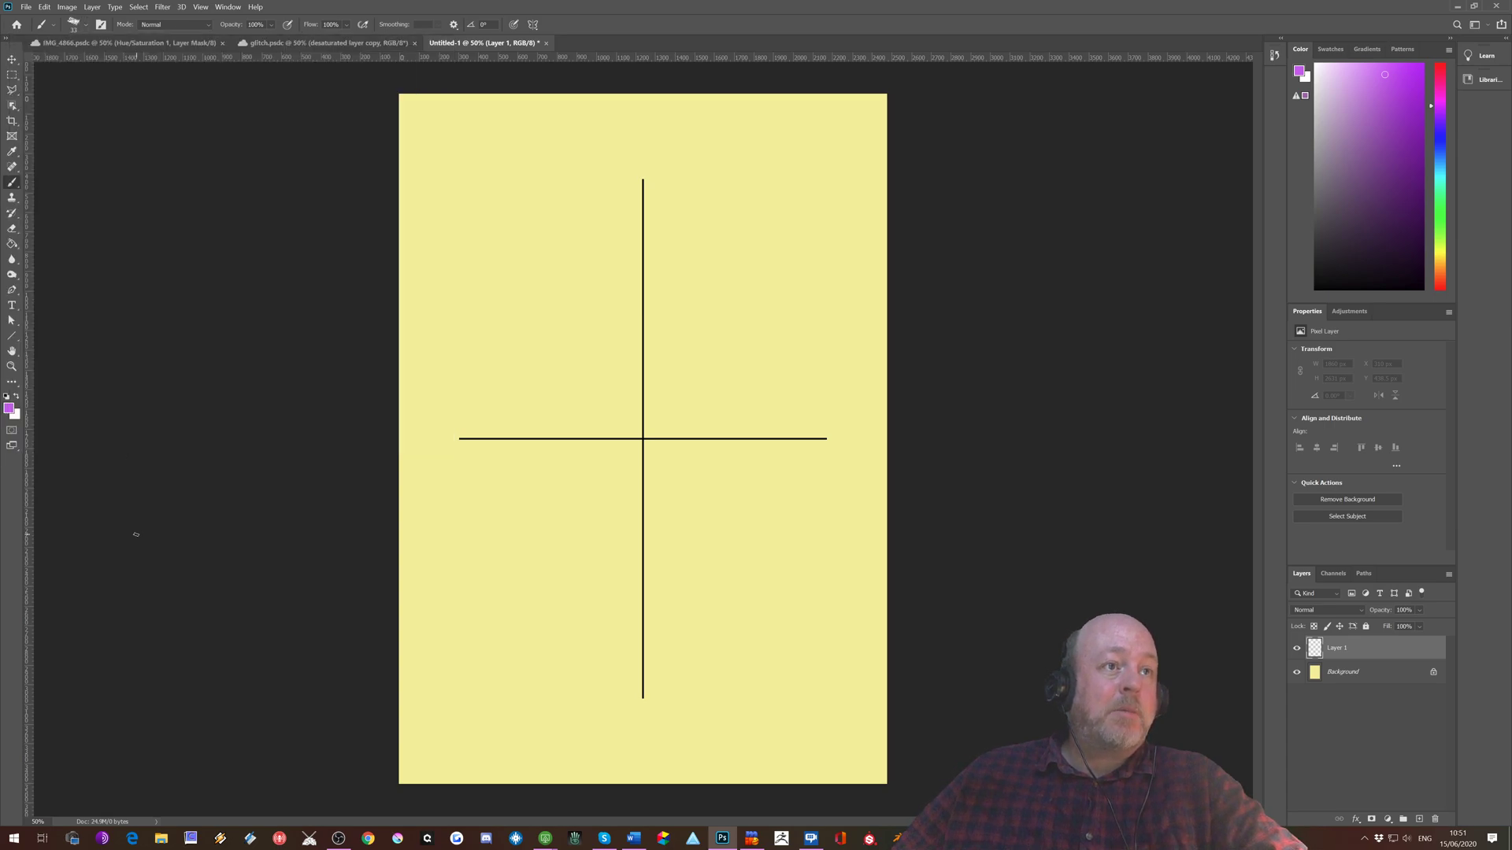
{"action": "key", "text": "bracketright"}
{"action": "key", "text": "bracketright"}
{"action": "key", "text": "bracketright"}
{"action": "key", "text": "bracketright"}
{"action": "key", "text": "bracketright"}
{"action": "key", "text": "bracketright"}
{"action": "key", "text": "bracketright"}
{"action": "key", "text": "bracketright"}
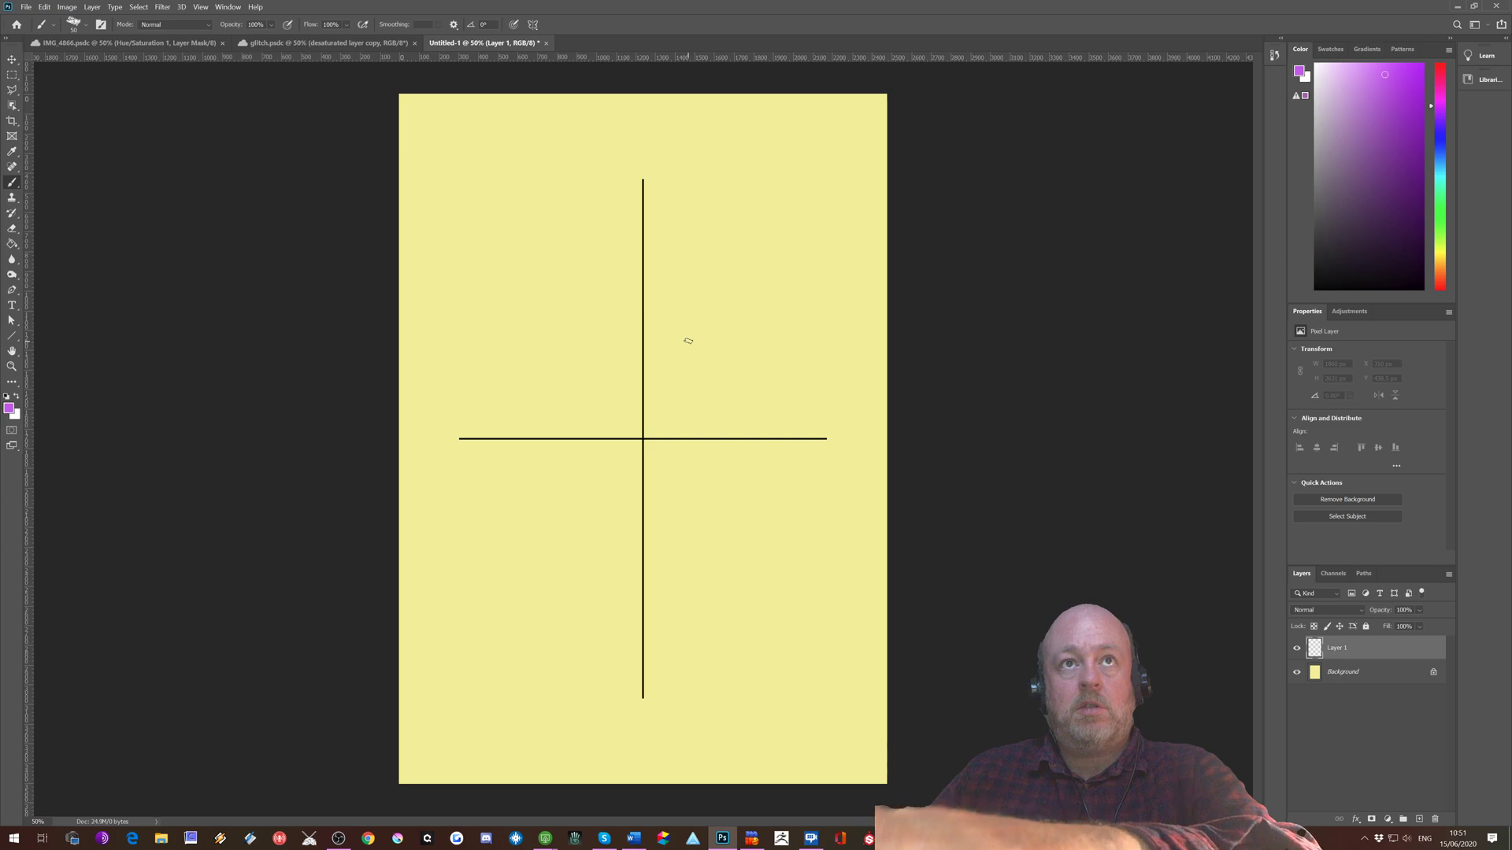
{"action": "key", "text": "bracketright"}
Step: Paint purple curved strokes in the upper half of Layer 1, mirrored across both symmetry axes
{"action": "mouse_move", "coordinate": [659, 406]}
{"action": "left_mouse_down"}
{"action": "mouse_move", "coordinate": [684, 360]}
{"action": "mouse_move", "coordinate": [752, 342]}
{"action": "mouse_move", "coordinate": [824, 280]}
{"action": "mouse_move", "coordinate": [807, 209]}
{"action": "mouse_move", "coordinate": [709, 212]}
{"action": "left_mouse_up"}
{"action": "mouse_move", "coordinate": [650, 323]}
{"action": "left_mouse_down"}
{"action": "mouse_move", "coordinate": [703, 319]}
{"action": "mouse_move", "coordinate": [761, 252]}
{"action": "left_mouse_up"}
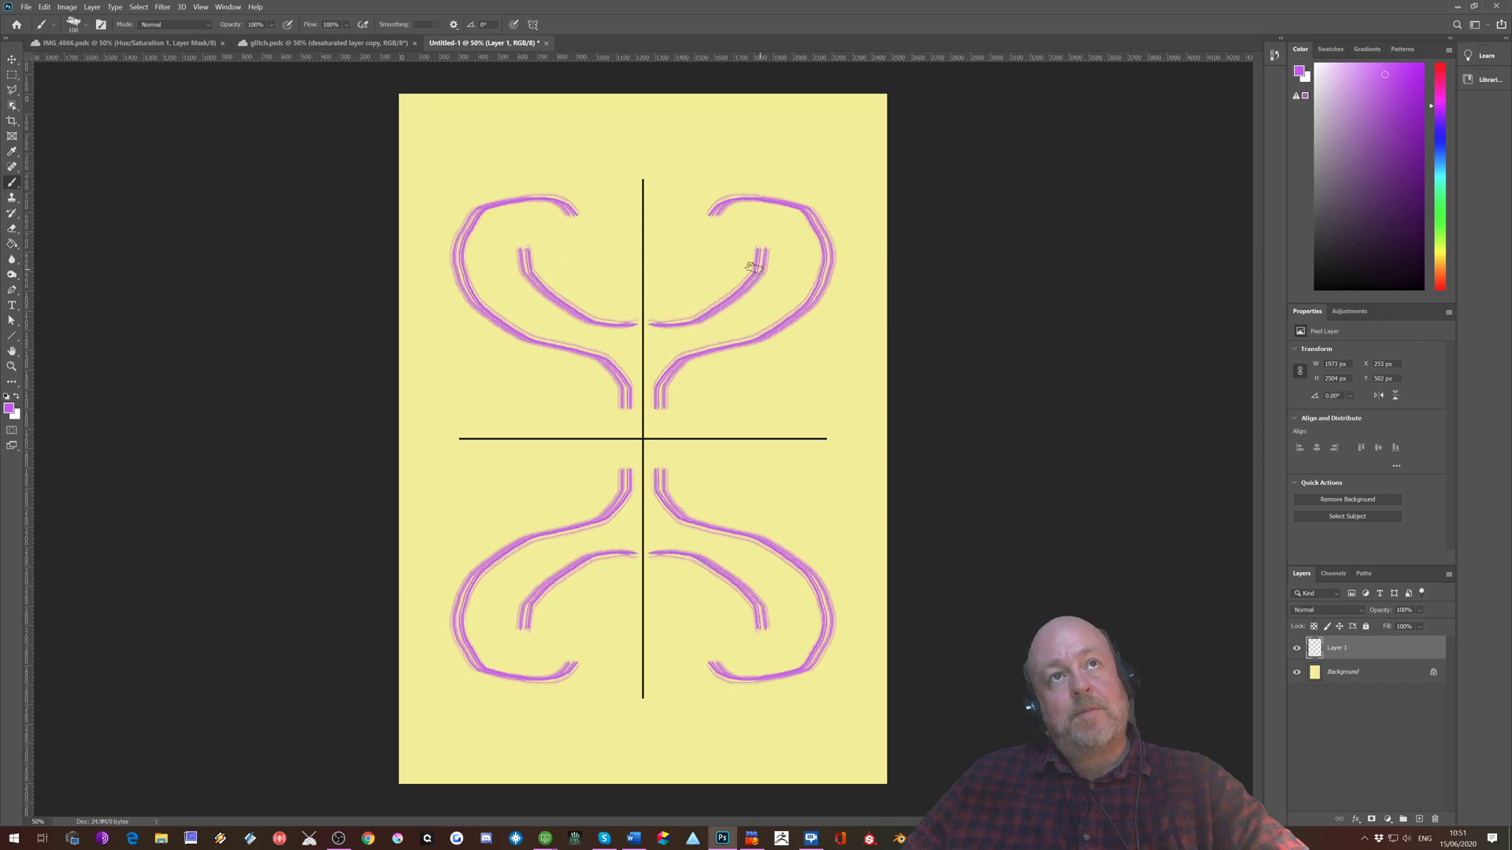
{"action": "mouse_move", "coordinate": [660, 419]}
{"action": "left_mouse_down"}
{"action": "mouse_move", "coordinate": [723, 387]}
{"action": "mouse_move", "coordinate": [841, 362]}
{"action": "left_mouse_up"}
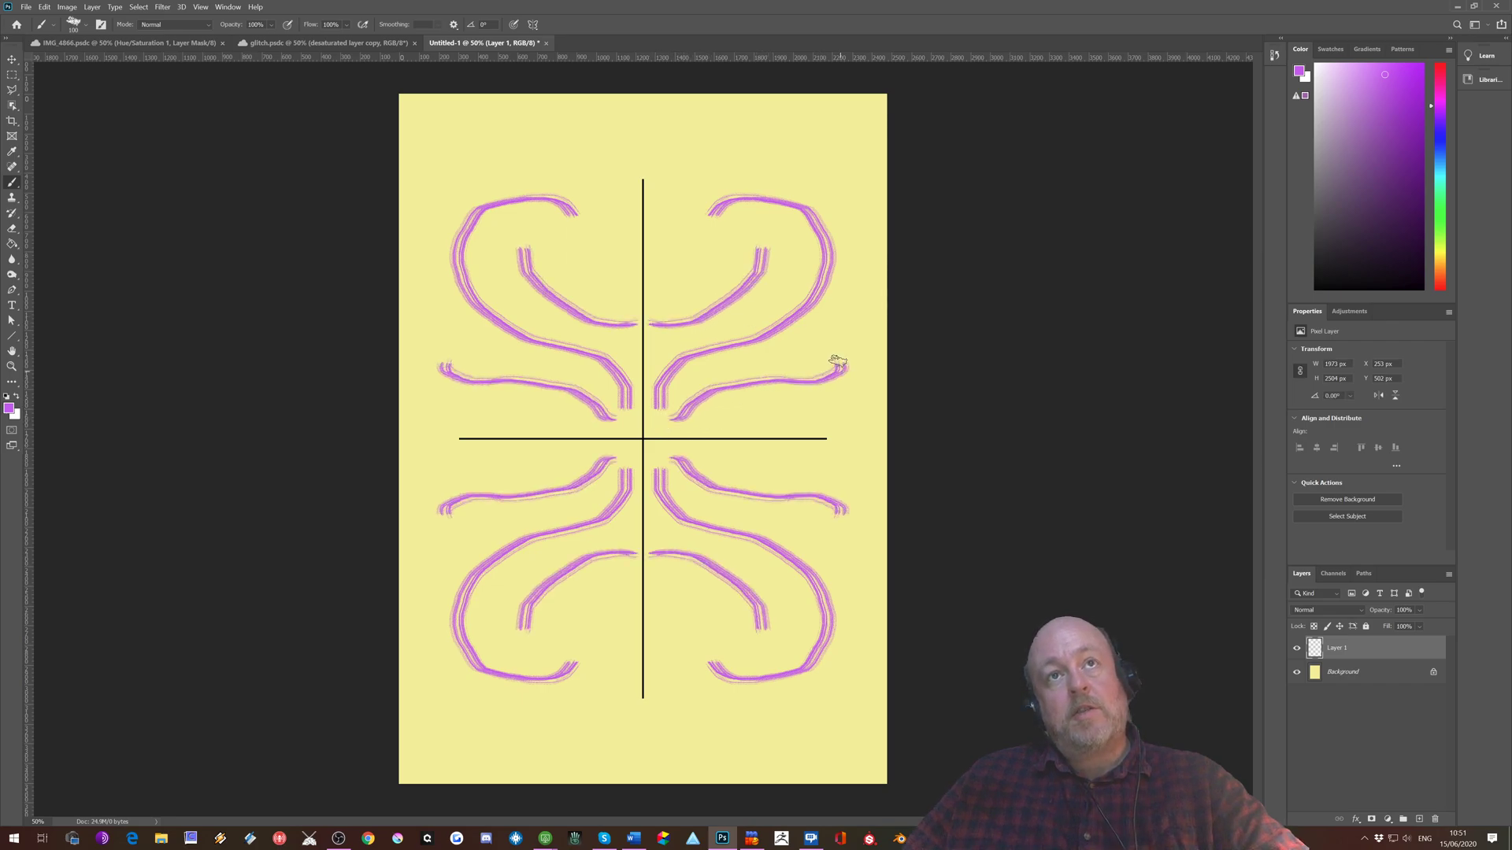
{"action": "mouse_move", "coordinate": [663, 272]}
{"action": "left_mouse_down"}
{"action": "mouse_move", "coordinate": [681, 206]}
{"action": "mouse_move", "coordinate": [712, 181]}
{"action": "mouse_move", "coordinate": [871, 124]}
{"action": "left_mouse_up"}
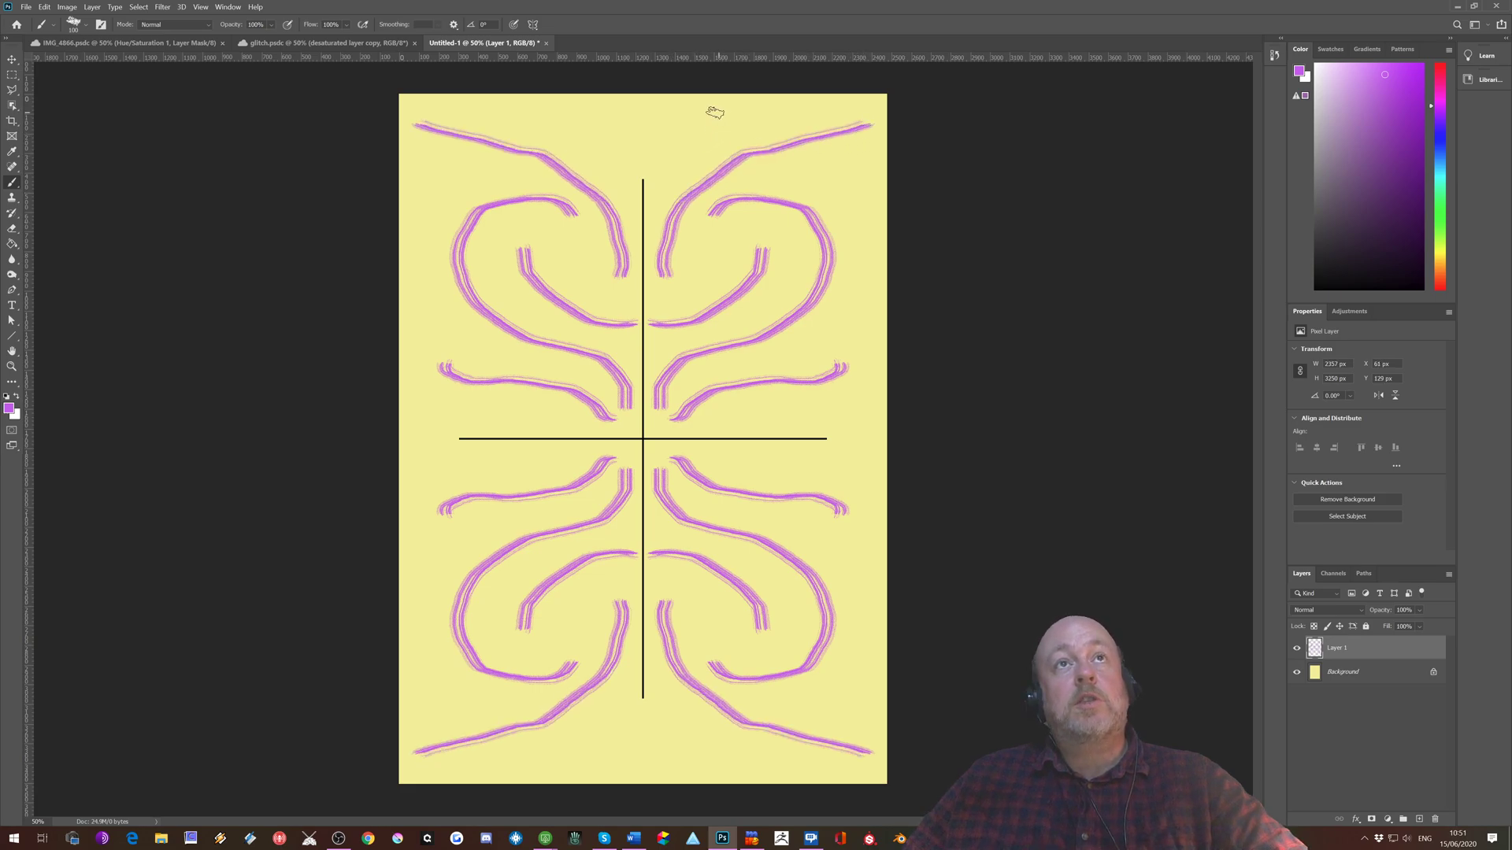
{"action": "left_click_drag", "start_coordinate": [716, 113], "coordinate": [678, 137]}
Step: Change the foreground colour to light green, hex 56f2a0
{"action": "left_click", "coordinate": [9, 408]}
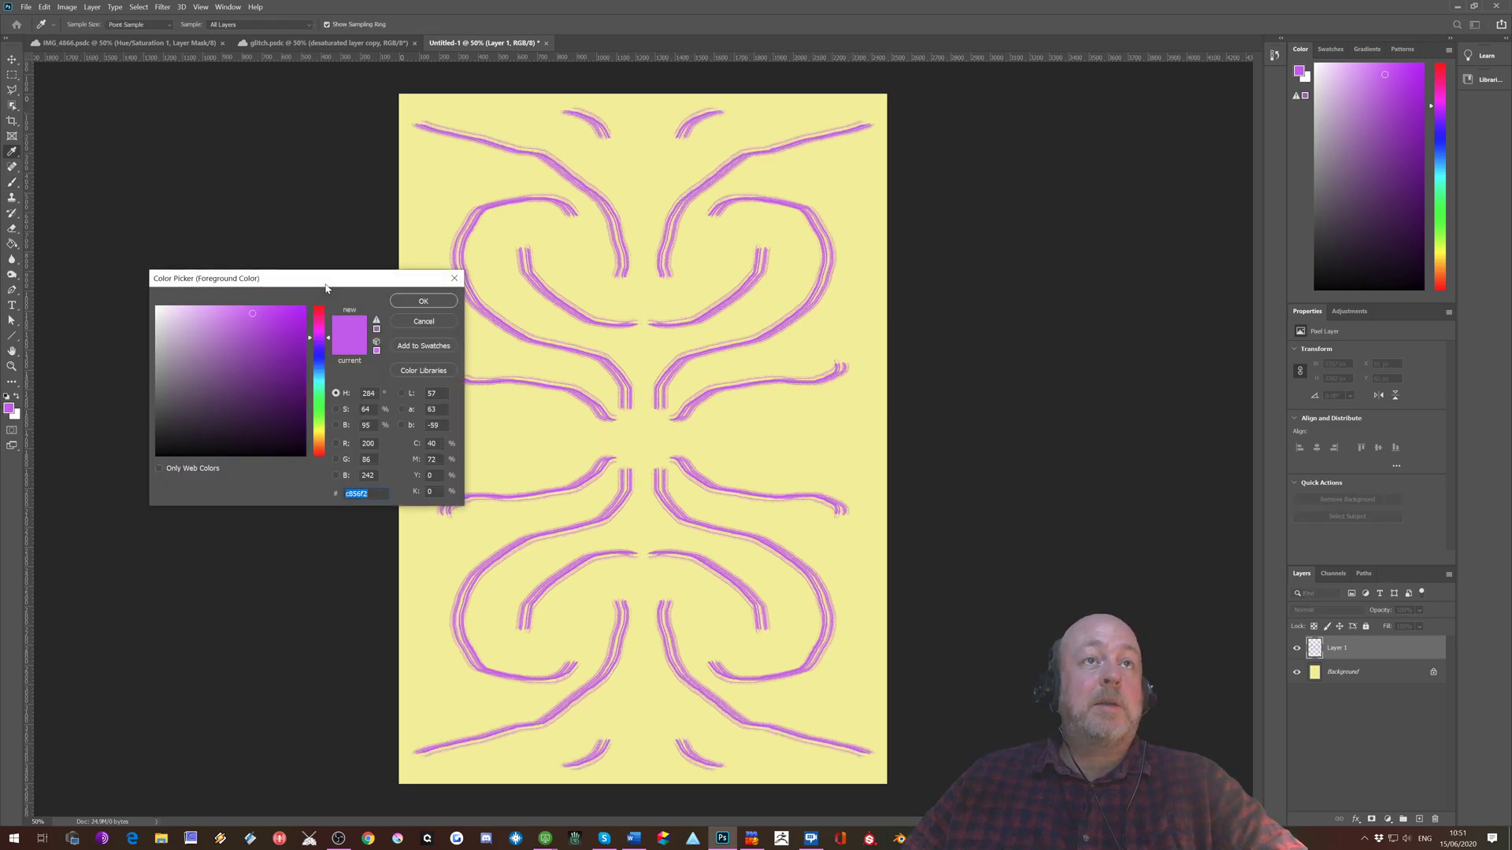
{"action": "left_click", "coordinate": [323, 393]}
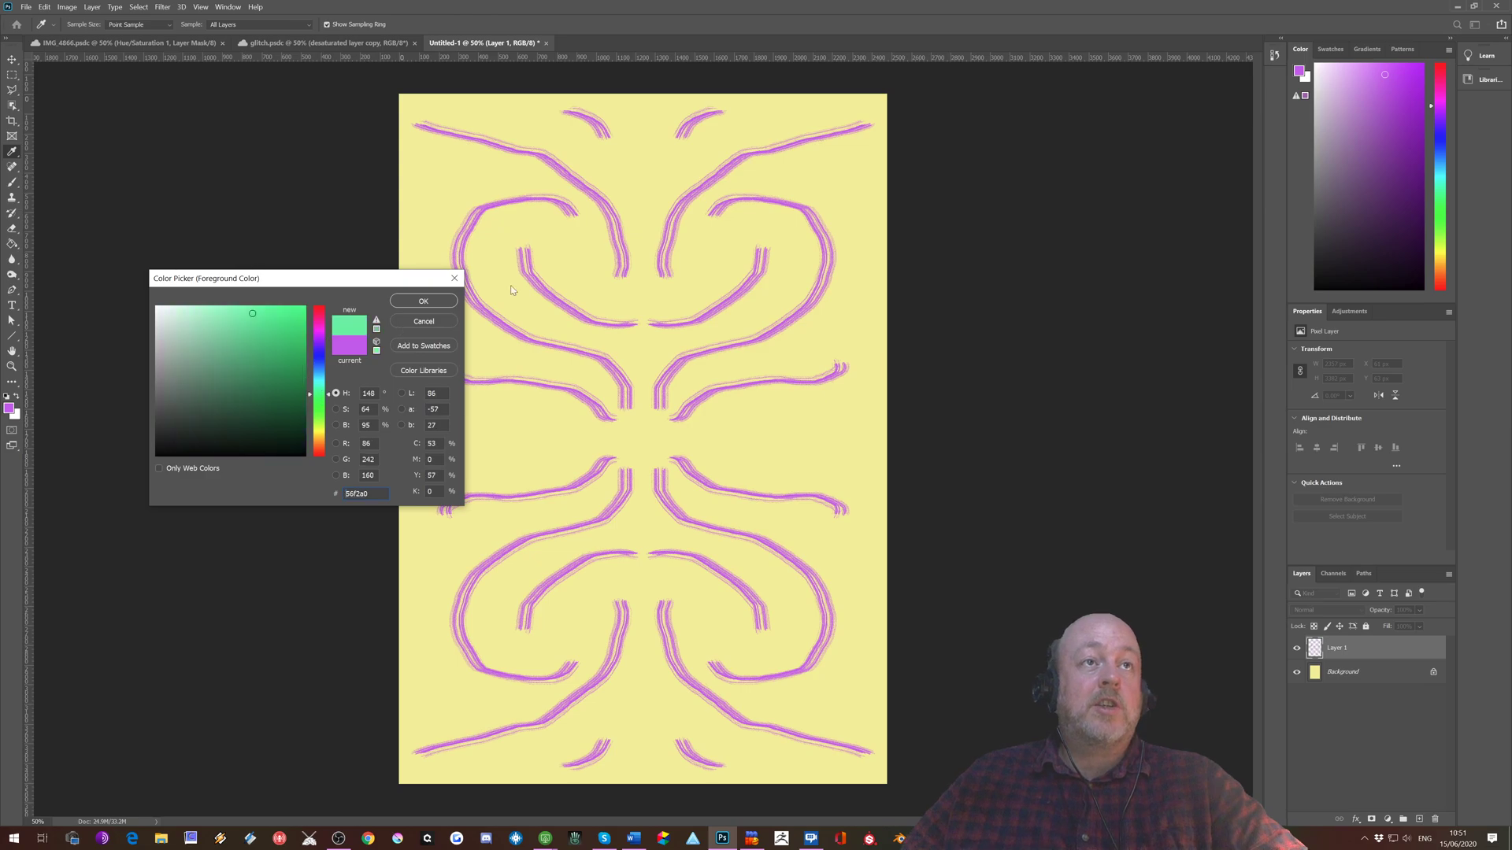
{"action": "left_click", "coordinate": [423, 301]}
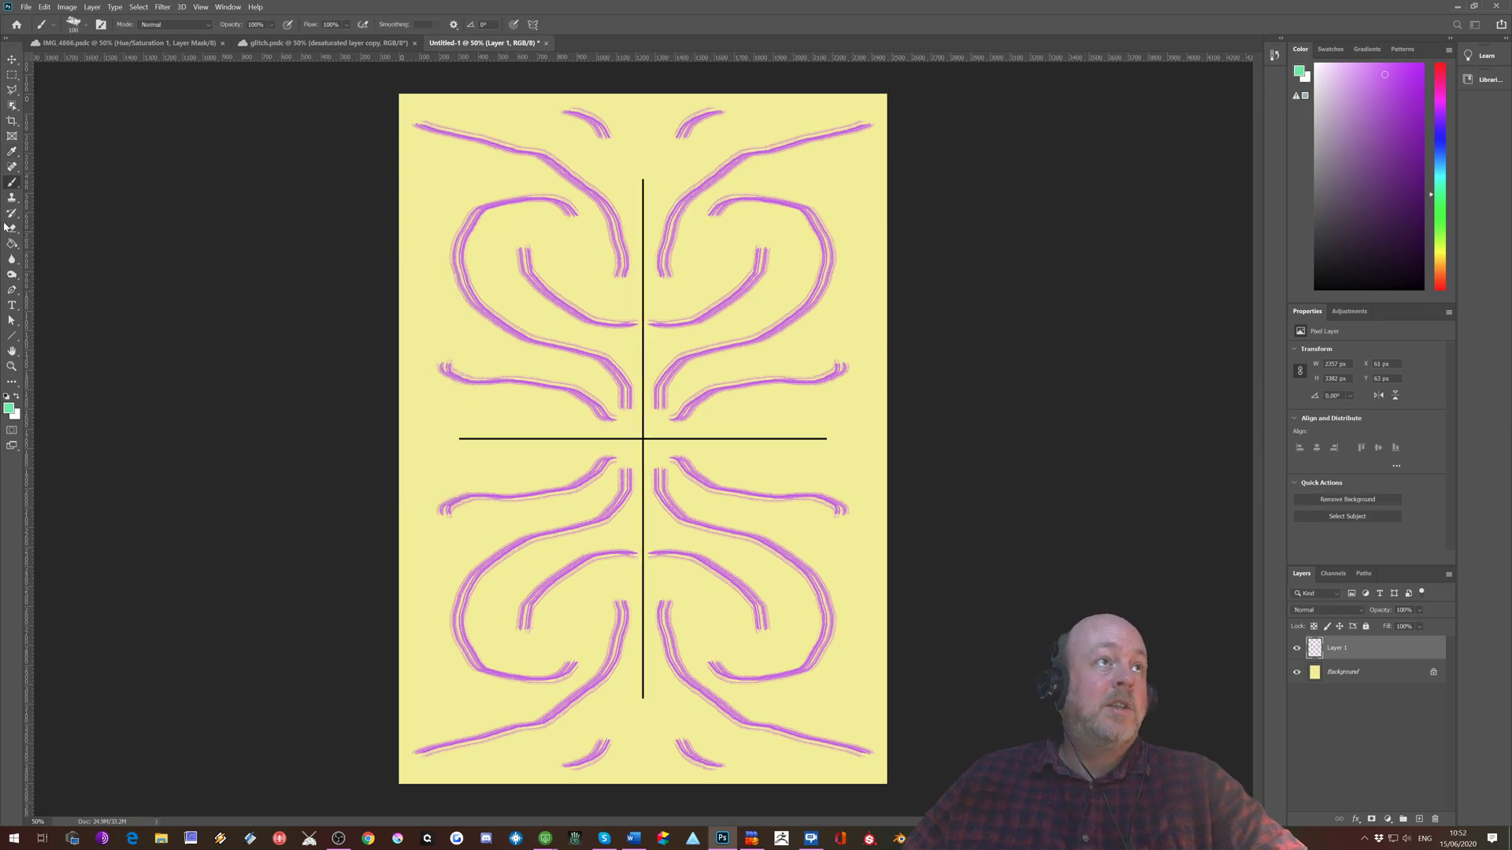
Step: Add green curves, blobs along both symmetry axes and side arcs between the purple strokes on Layer 1
{"action": "mouse_move", "coordinate": [629, 310]}
{"action": "left_mouse_down"}
{"action": "mouse_move", "coordinate": [536, 243]}
{"action": "mouse_move", "coordinate": [505, 250]}
{"action": "mouse_move", "coordinate": [514, 297]}
{"action": "left_mouse_up"}
{"action": "left_click_drag", "start_coordinate": [517, 413], "coordinate": [423, 422]}
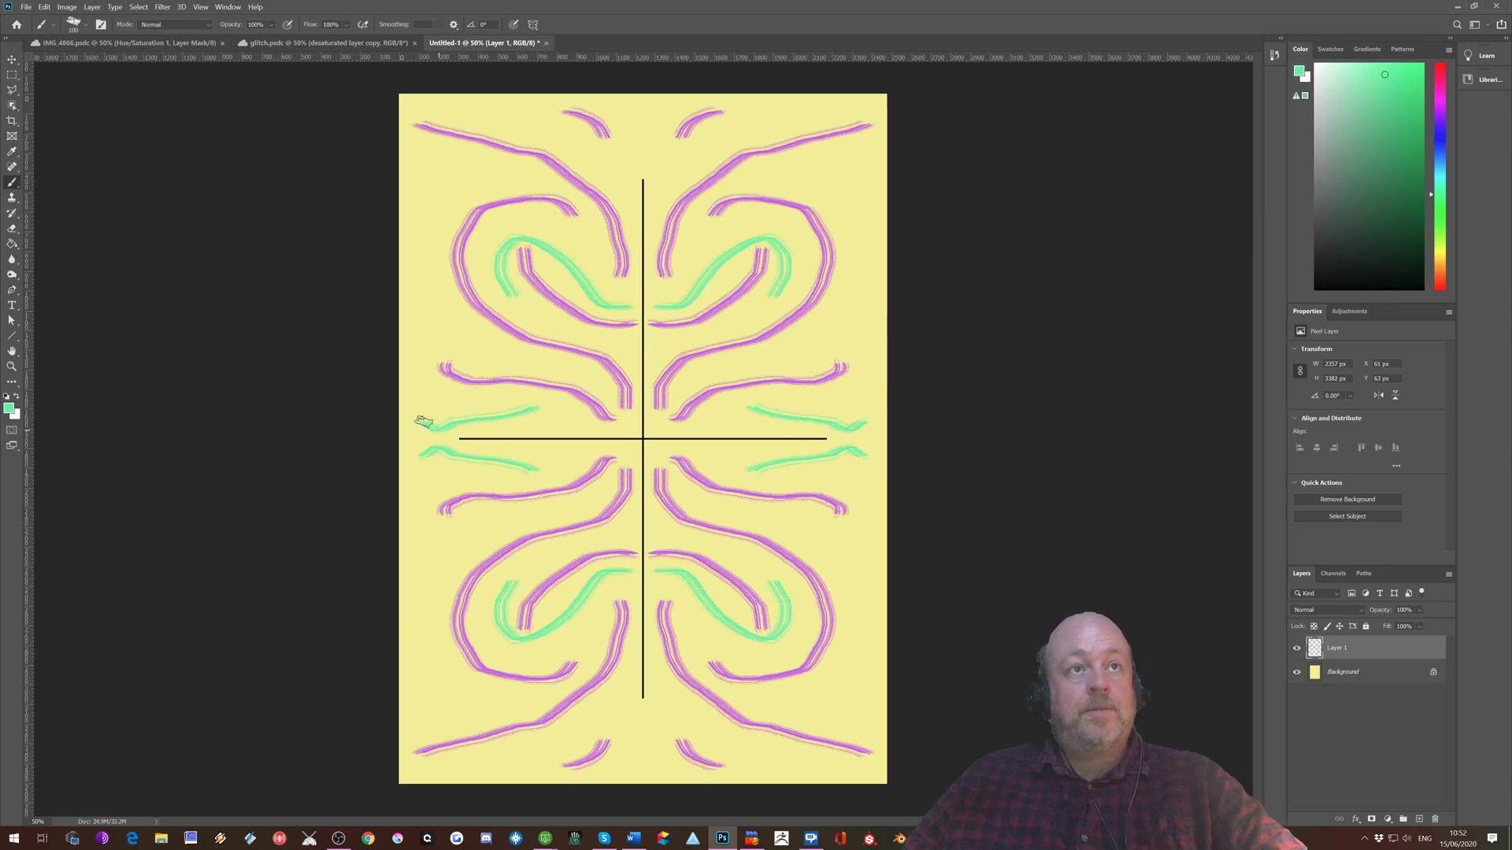
{"action": "mouse_move", "coordinate": [636, 442]}
{"action": "left_mouse_down"}
{"action": "mouse_move", "coordinate": [644, 423]}
{"action": "mouse_move", "coordinate": [780, 434]}
{"action": "left_mouse_up"}
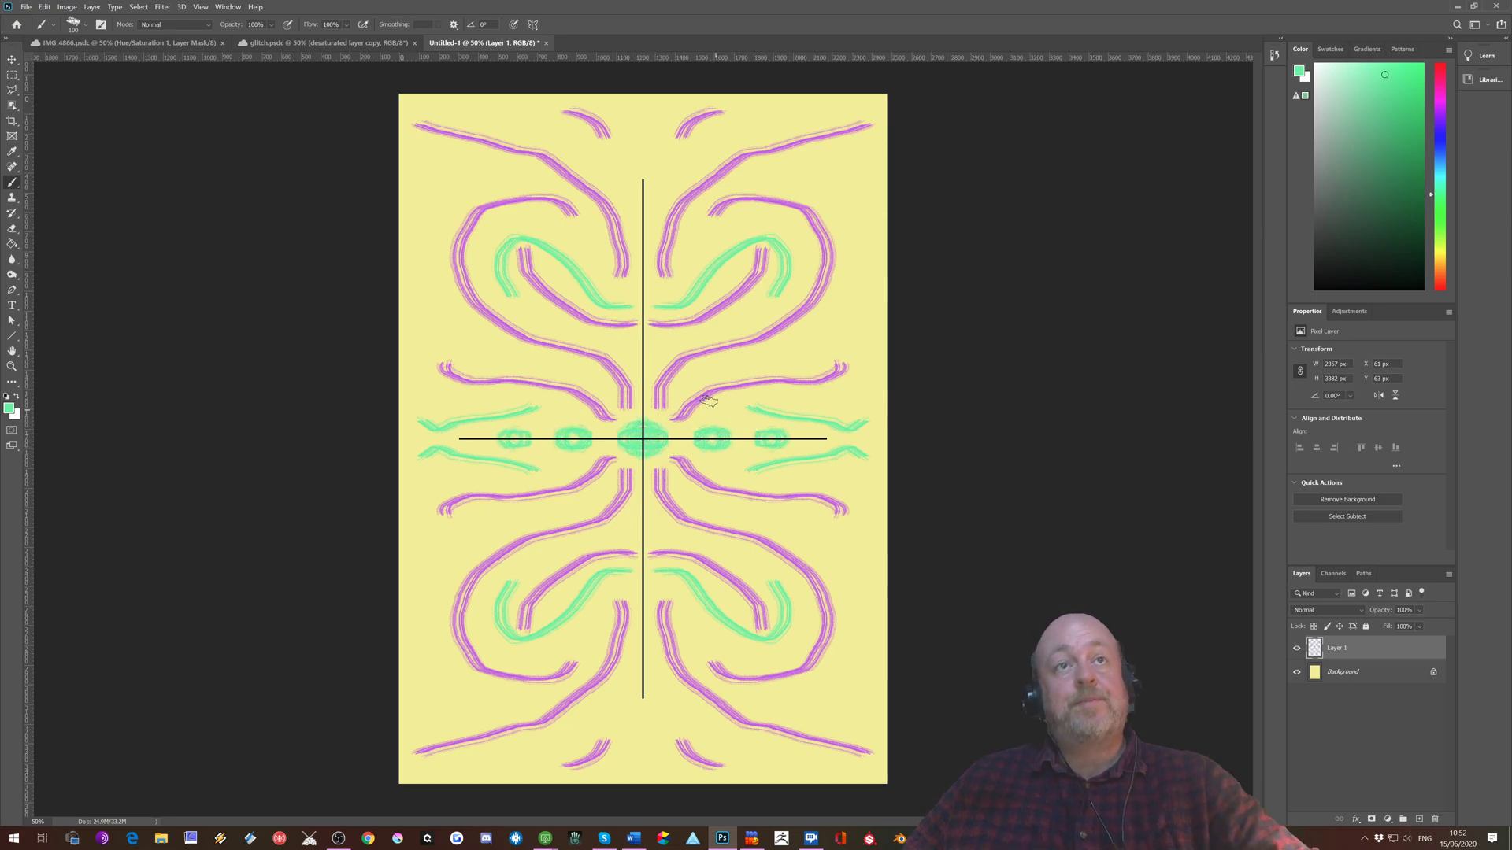
{"action": "left_click_drag", "start_coordinate": [644, 343], "coordinate": [646, 353]}
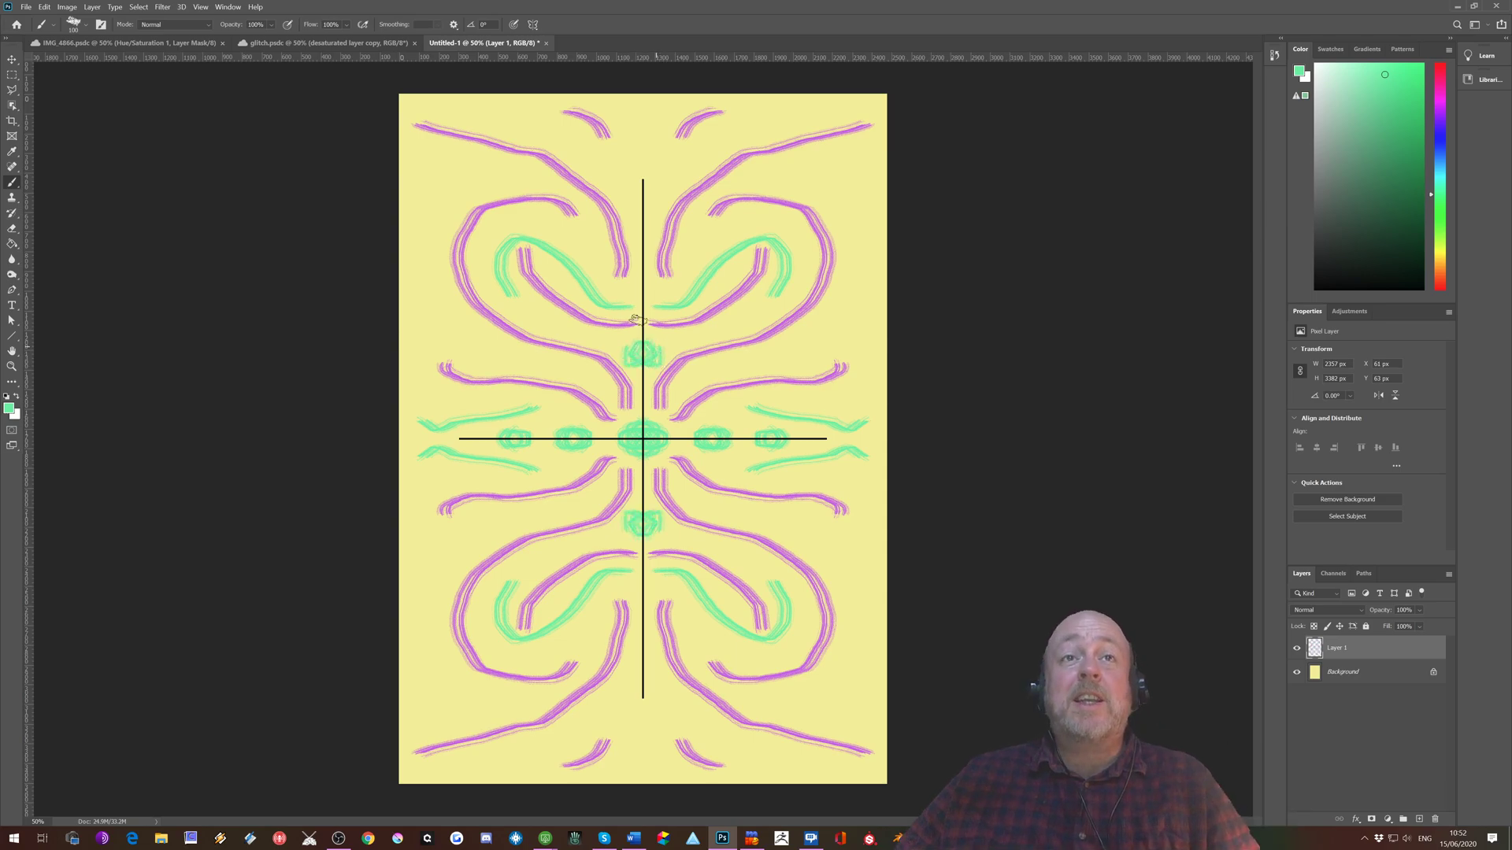
{"action": "mouse_move", "coordinate": [649, 160]}
{"action": "left_mouse_down"}
{"action": "mouse_move", "coordinate": [651, 203]}
{"action": "mouse_move", "coordinate": [669, 157]}
{"action": "mouse_move", "coordinate": [784, 118]}
{"action": "left_mouse_up"}
{"action": "mouse_move", "coordinate": [827, 172]}
{"action": "left_mouse_down"}
{"action": "mouse_move", "coordinate": [852, 252]}
{"action": "mouse_move", "coordinate": [824, 322]}
{"action": "left_mouse_up"}
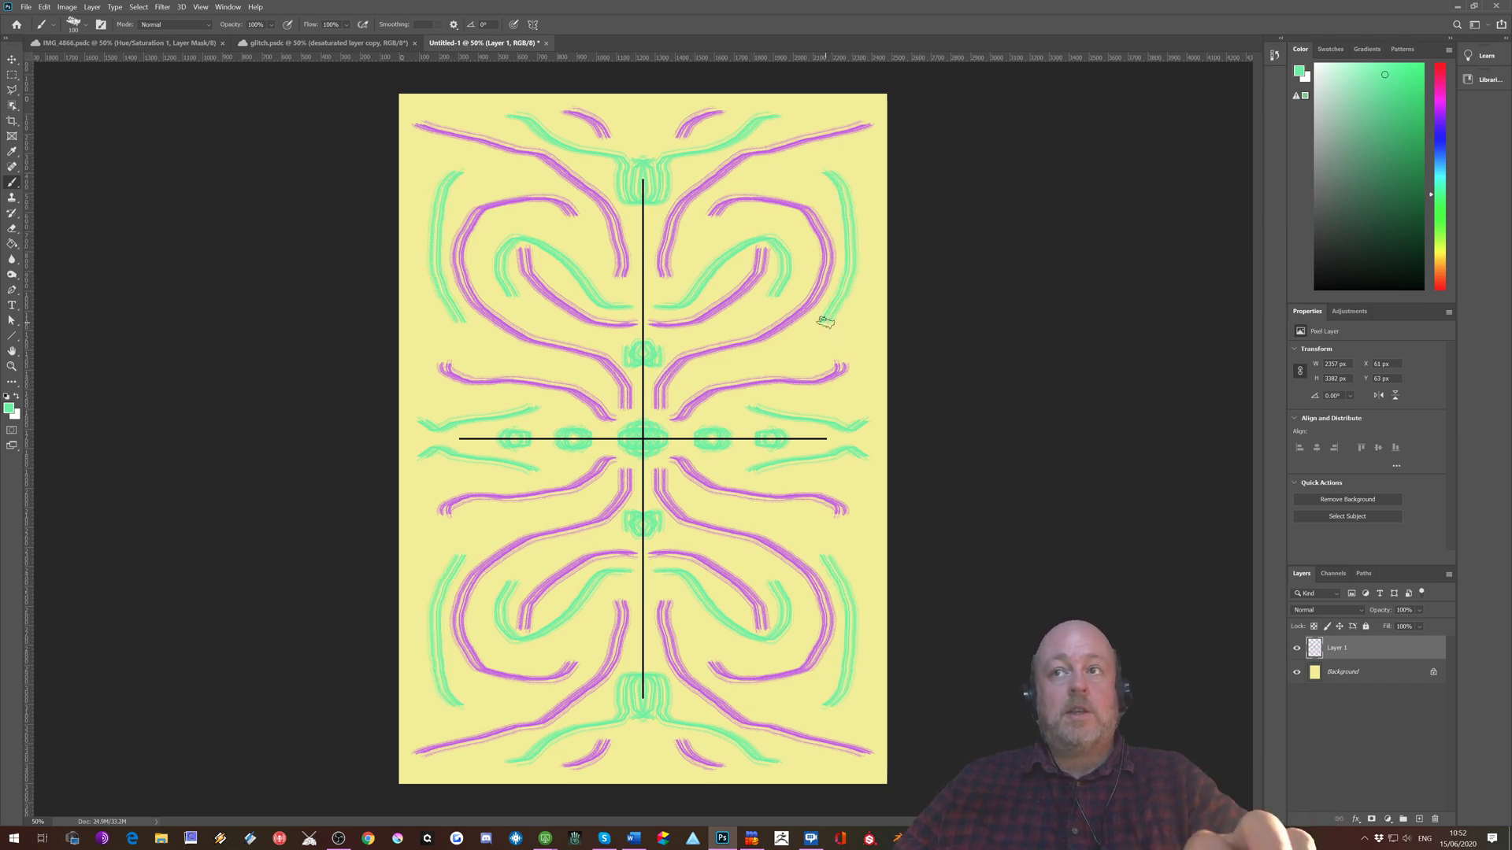
Step: Delete Layer 1 with its painted pattern and apply Dual Axis paint symmetry again
{"action": "left_click_drag", "start_coordinate": [1390, 647], "coordinate": [1435, 820]}
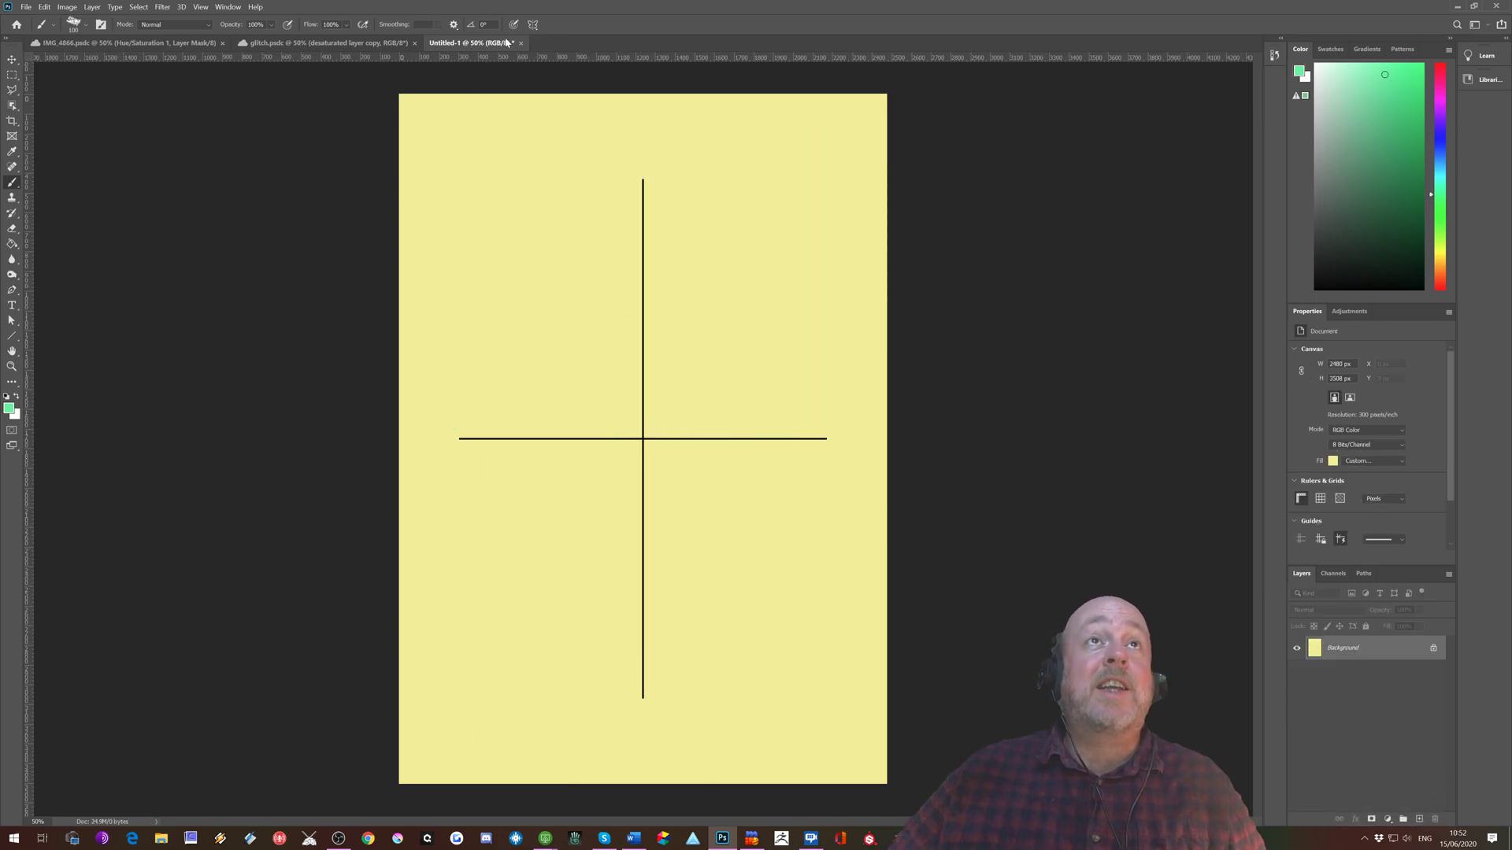
{"action": "left_click", "coordinate": [533, 24]}
{"action": "left_click", "coordinate": [549, 89]}
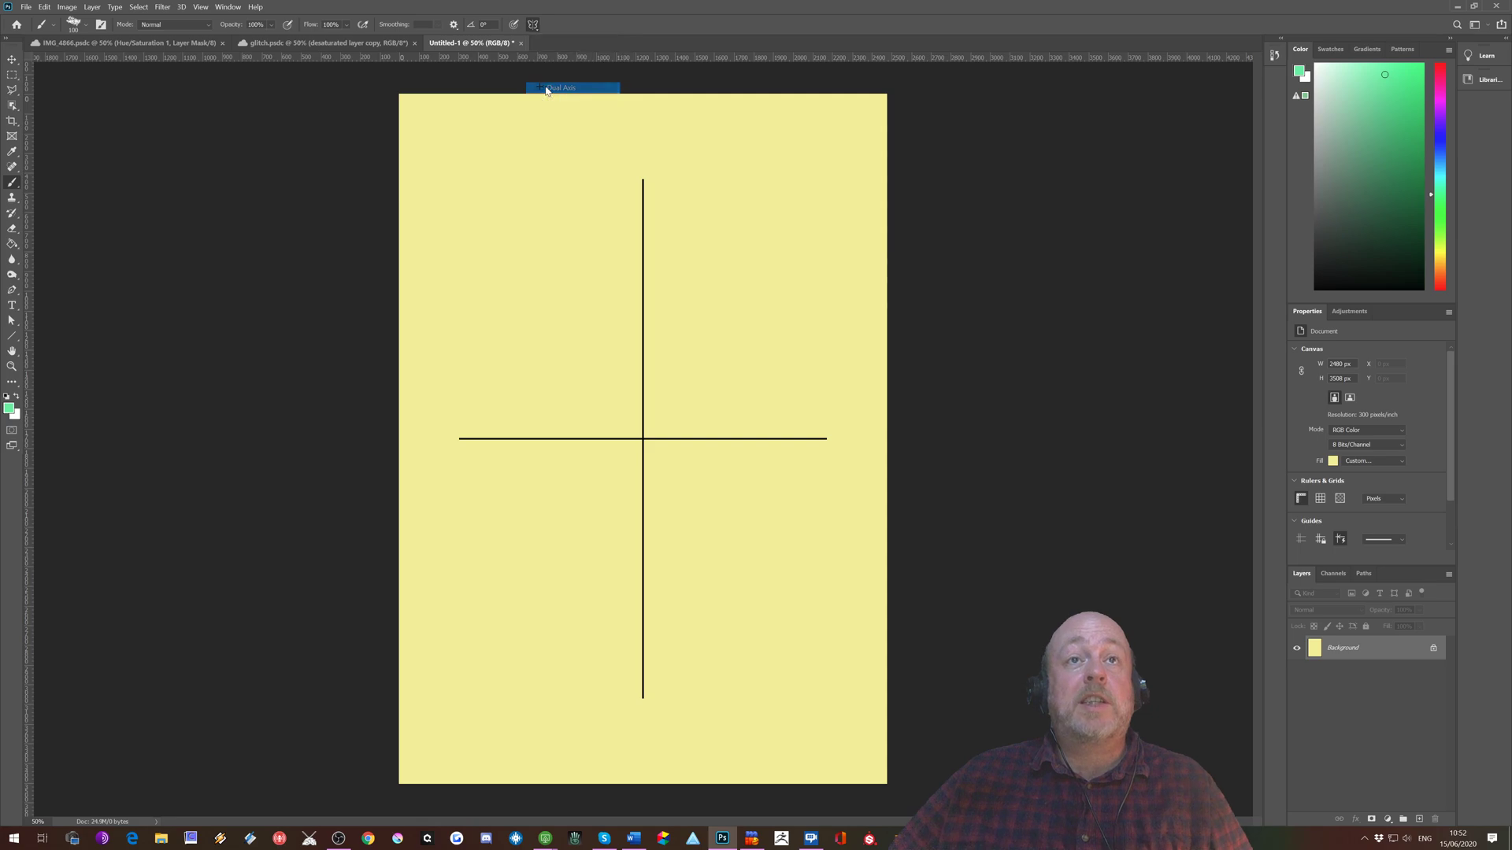
{"action": "left_click", "coordinate": [555, 25]}
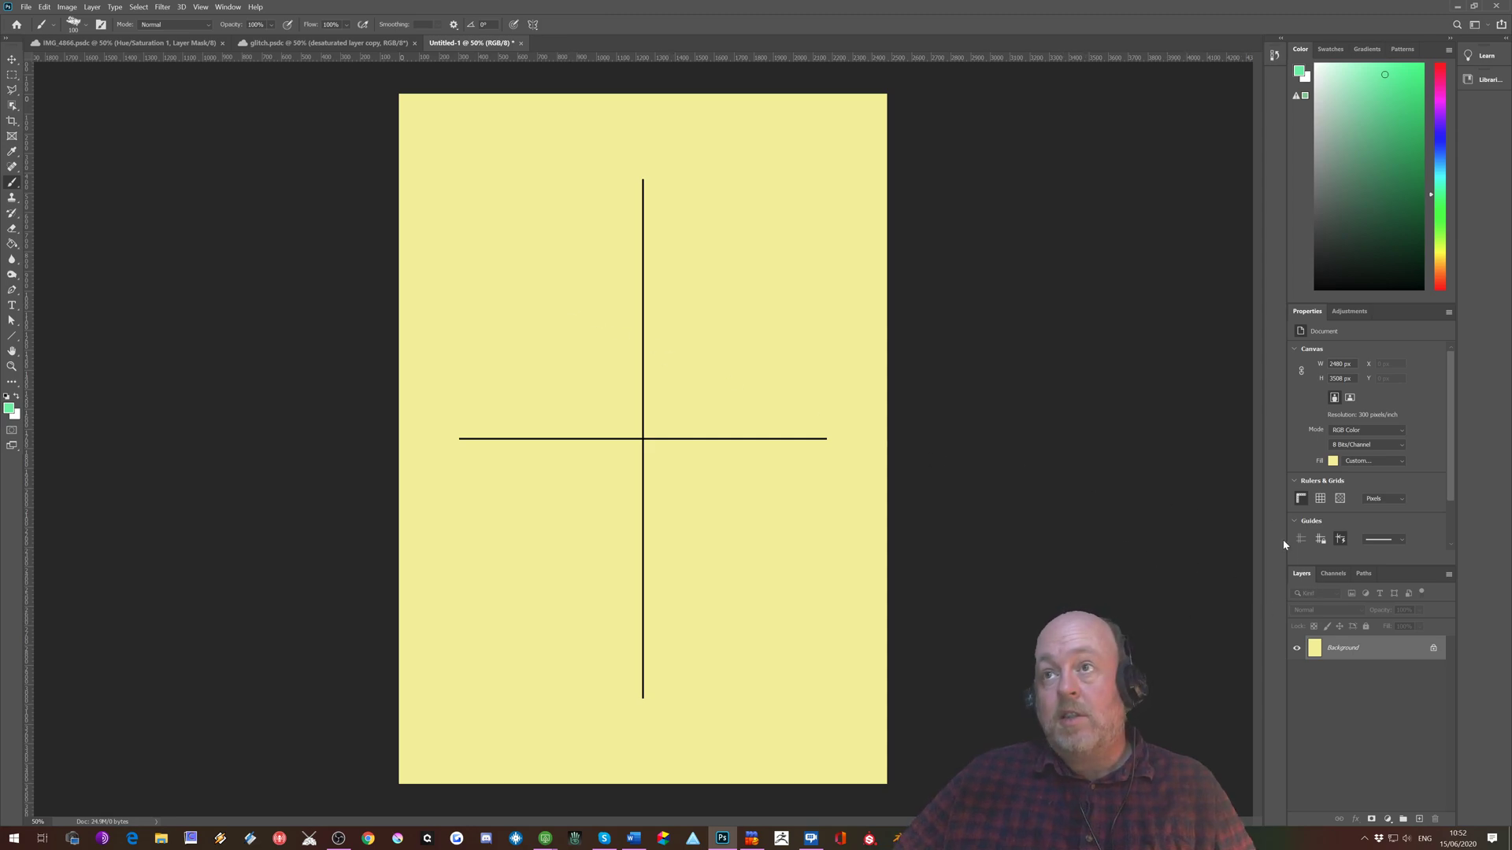
Step: Delete the saved dual-axis symmetry paths from the document
{"action": "left_click", "coordinate": [1366, 577]}
{"action": "left_click_drag", "start_coordinate": [1386, 624], "coordinate": [1435, 819]}
{"action": "left_click_drag", "start_coordinate": [1355, 598], "coordinate": [1434, 819]}
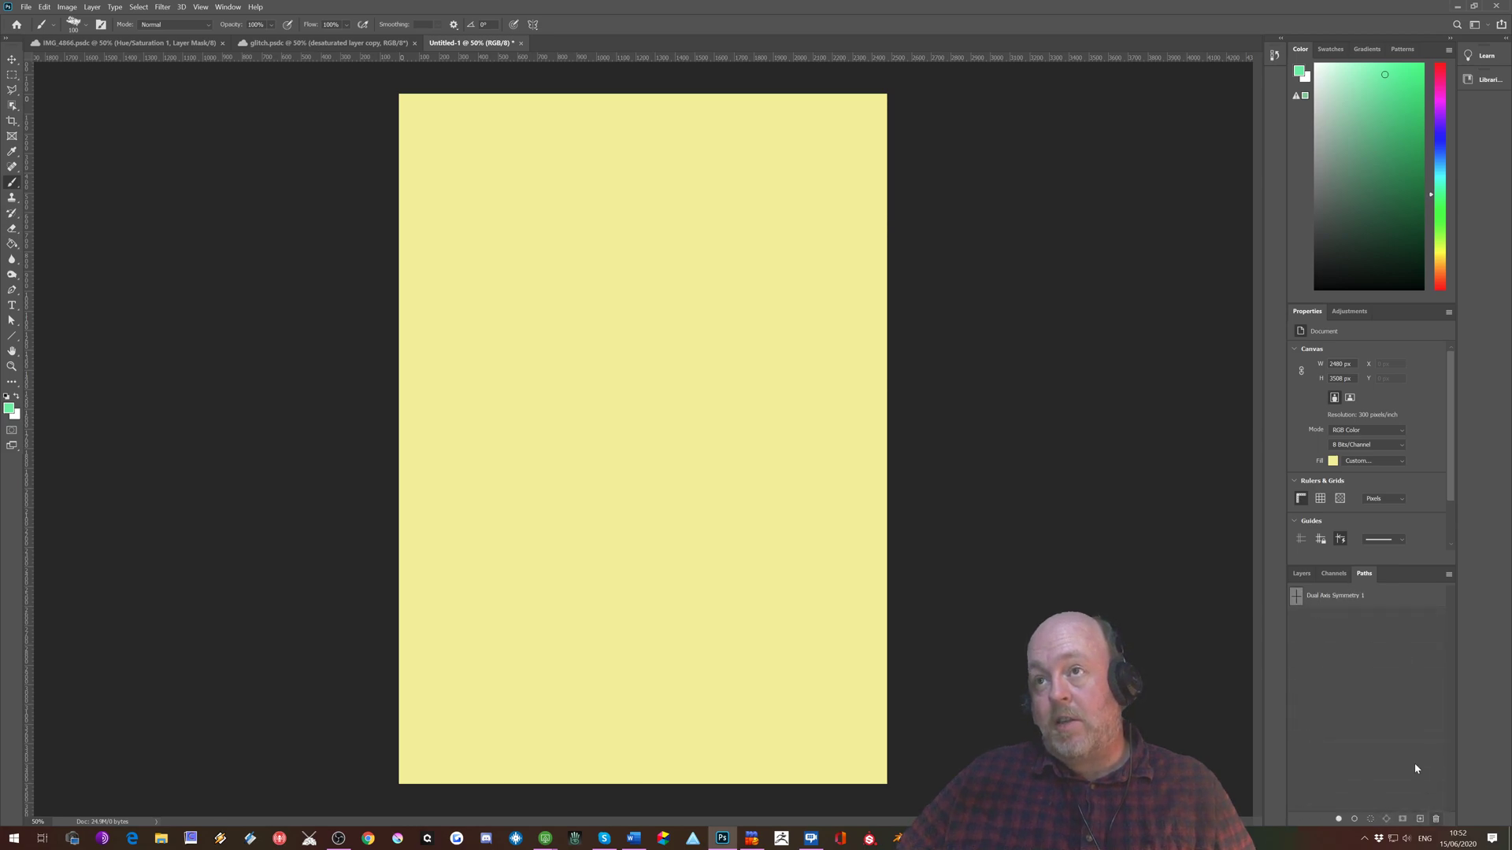
Step: Apply Mandala paint symmetry with 10 segments to the blank yellow canvas
{"action": "left_click", "coordinate": [1299, 575]}
{"action": "left_click", "coordinate": [534, 24]}
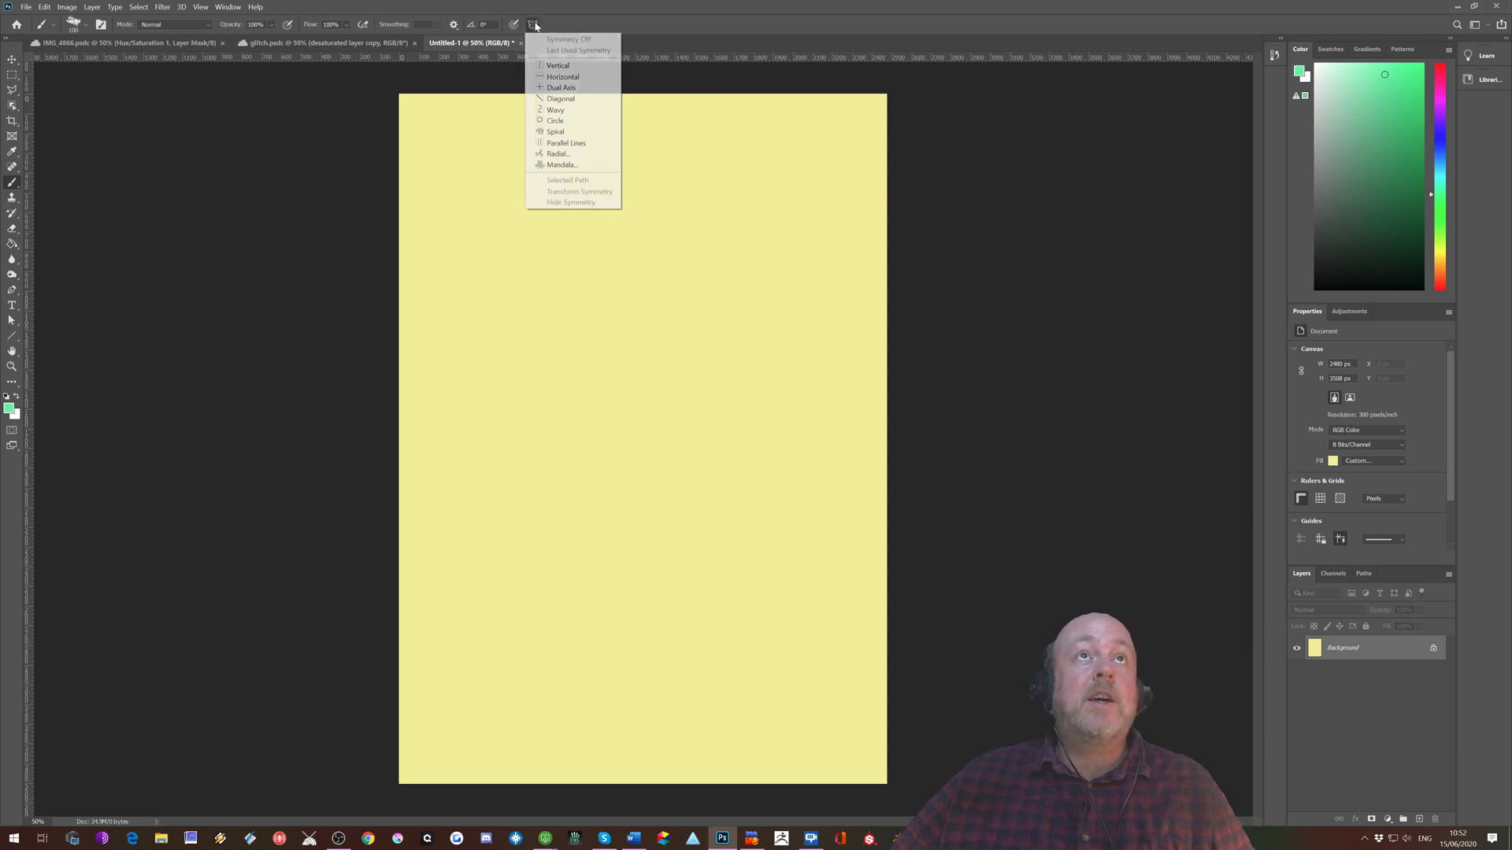
{"action": "left_click", "coordinate": [562, 164]}
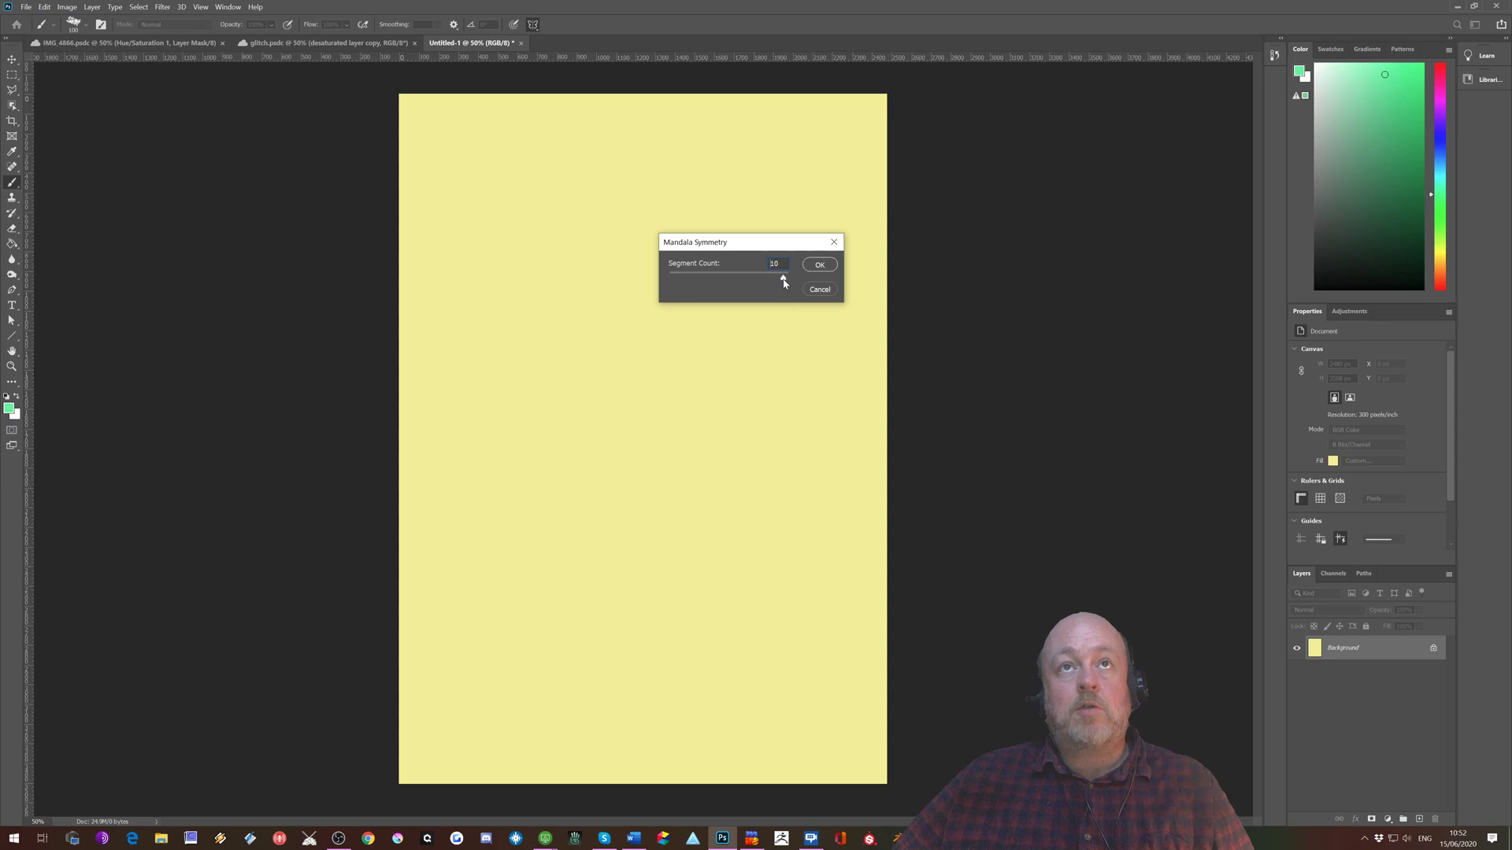
{"action": "left_click", "coordinate": [827, 265]}
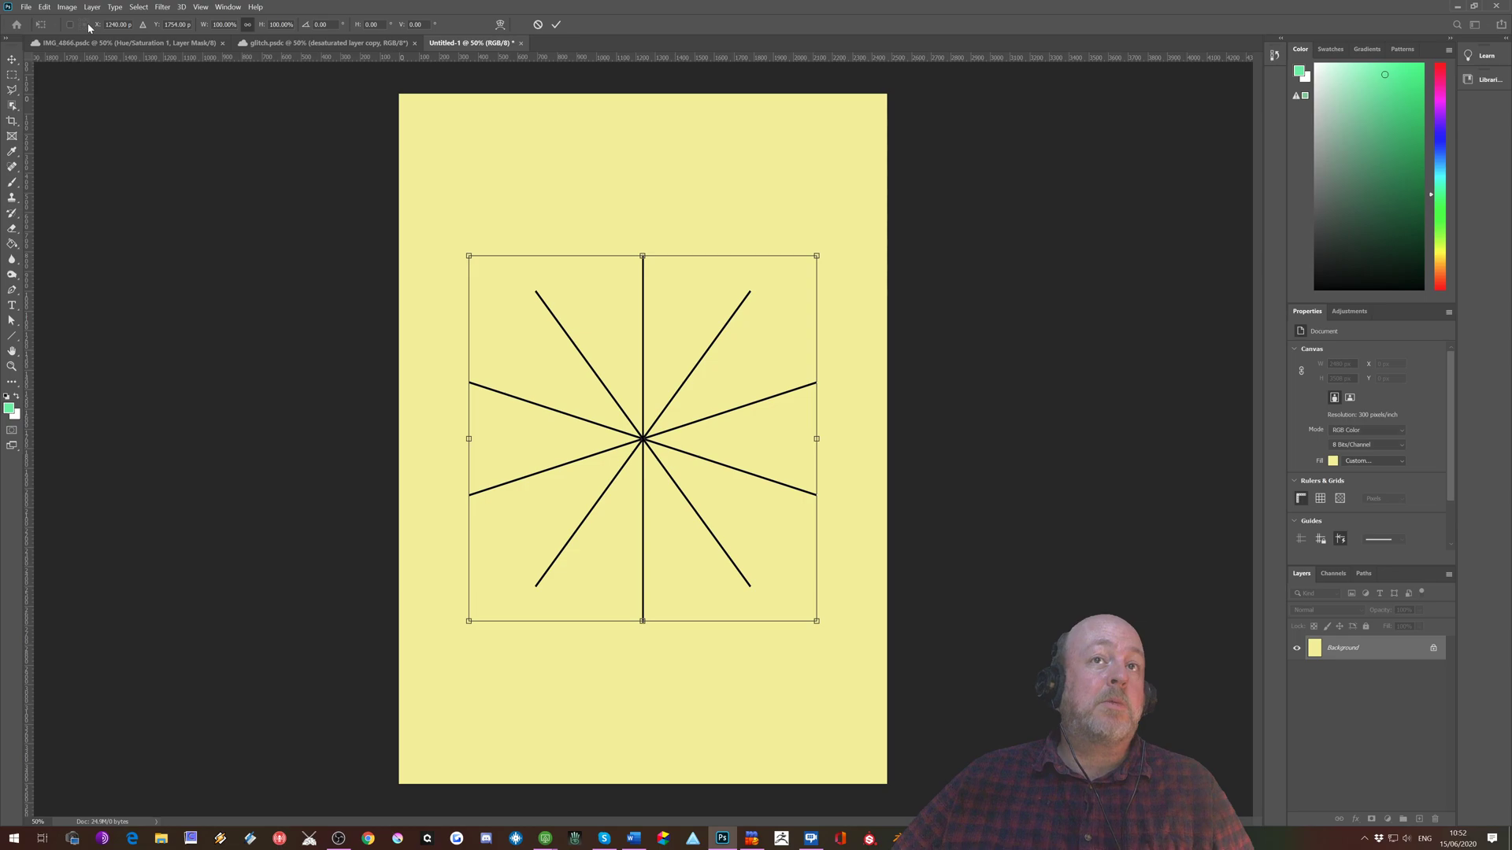
{"action": "left_click", "coordinate": [10, 184]}
Step: Choose the Oil Medium Wet Flow brush preset for painting
{"action": "left_click", "coordinate": [83, 25]}
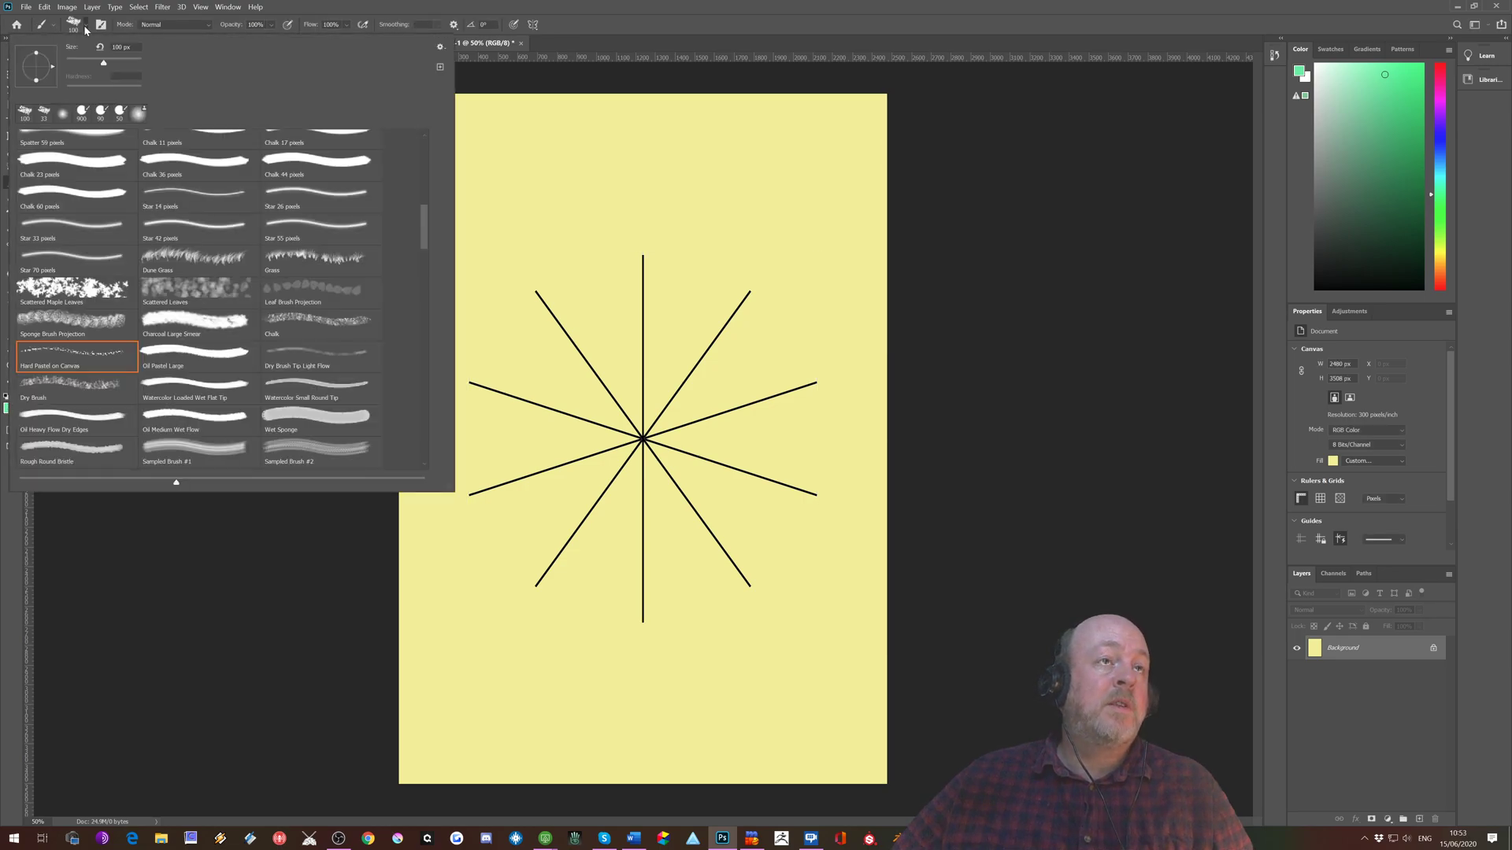
{"action": "scroll", "coordinate": [412, 242], "scroll_direction": "down", "scroll_amount": 5}
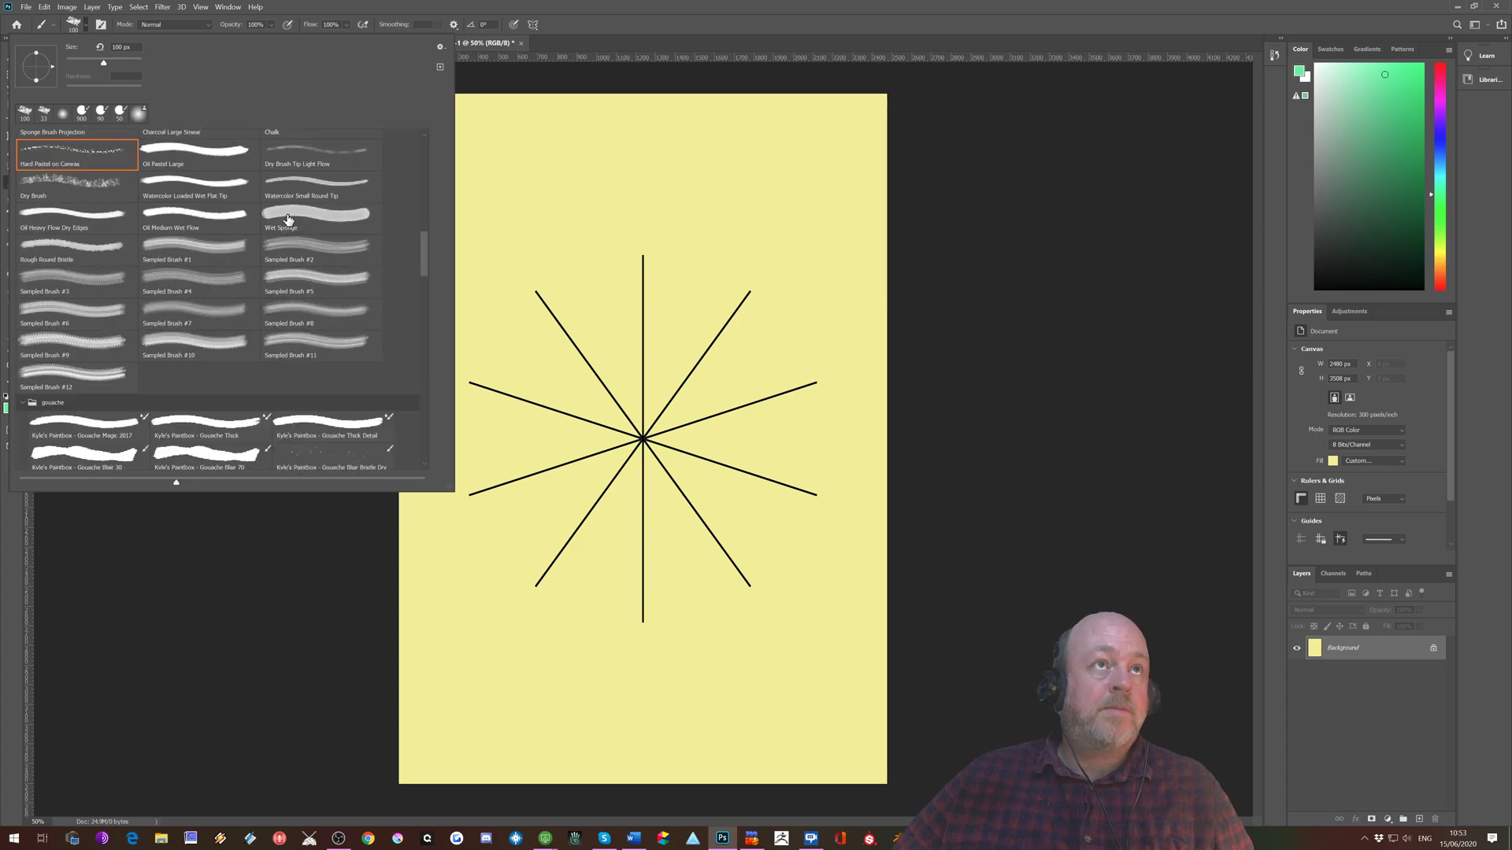
{"action": "left_click", "coordinate": [158, 223]}
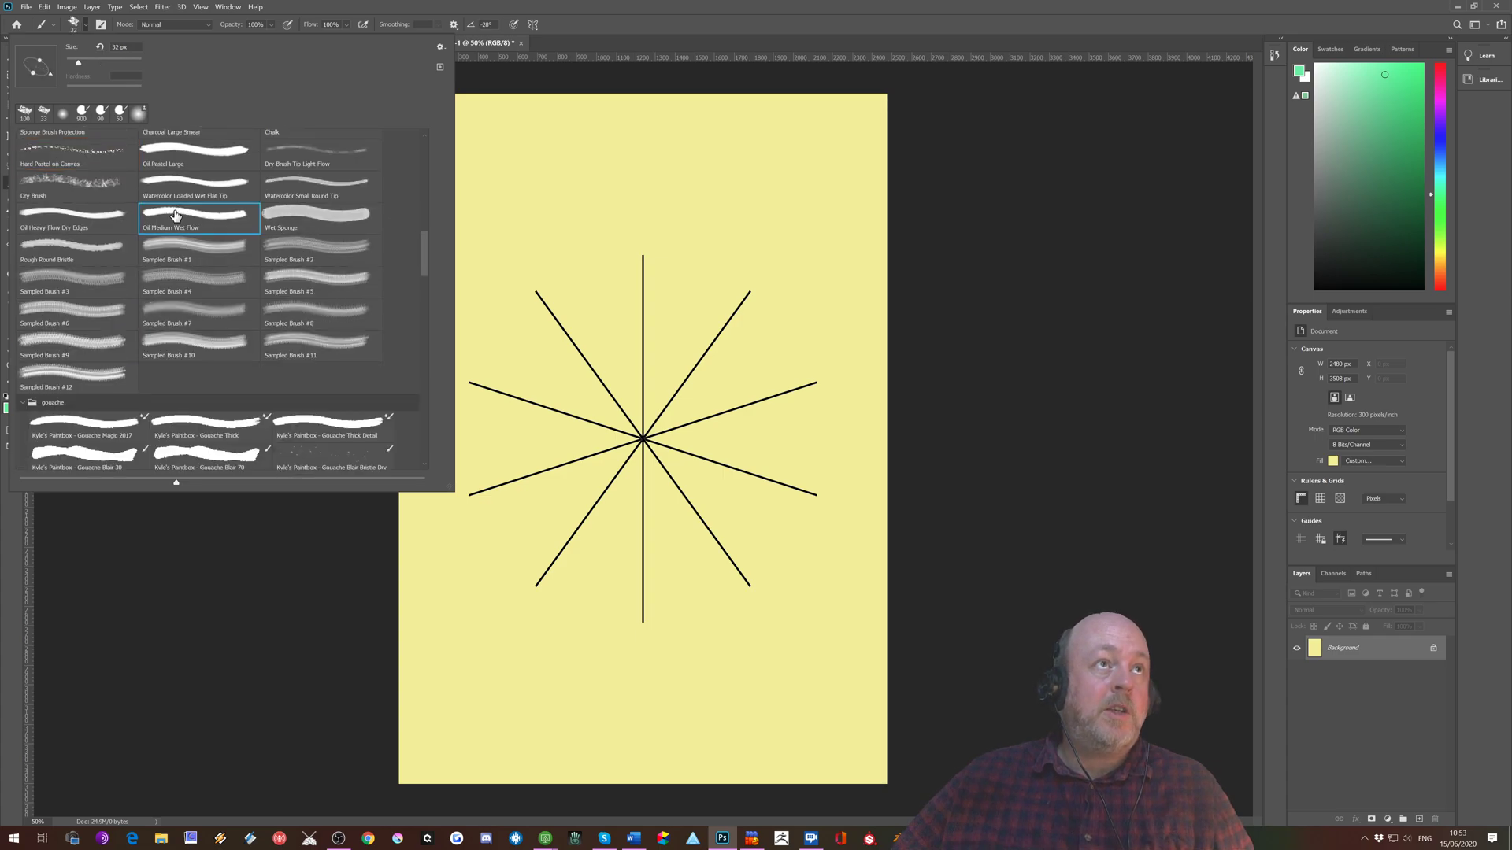
{"action": "left_click", "coordinate": [126, 552]}
Step: Change the foreground colour to golden orange, hex e5b639
{"action": "left_click", "coordinate": [9, 409]}
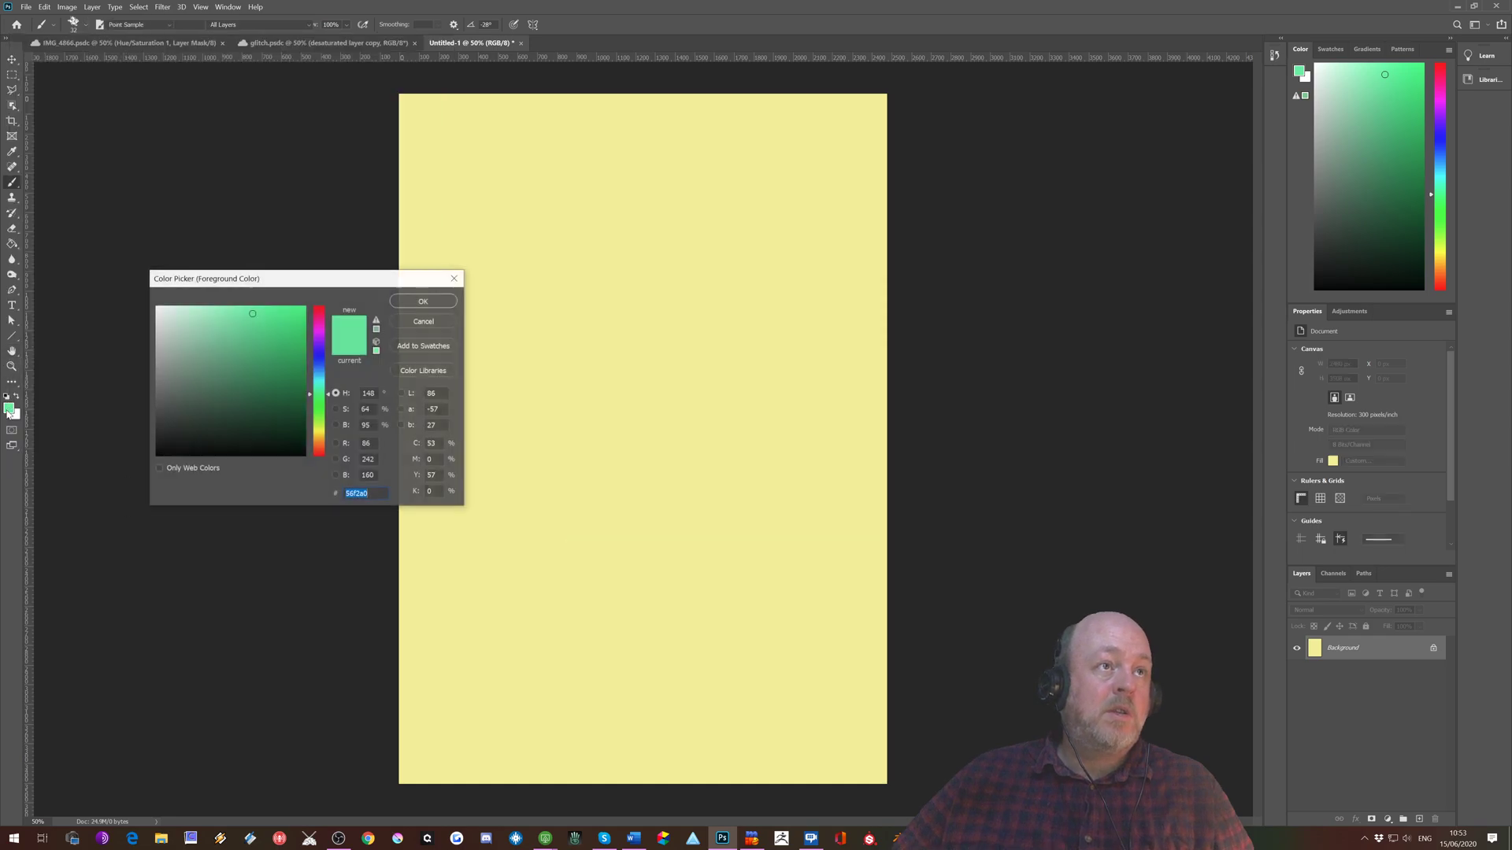
{"action": "left_click", "coordinate": [318, 441]}
{"action": "left_click", "coordinate": [269, 321]}
{"action": "left_click", "coordinate": [403, 303]}
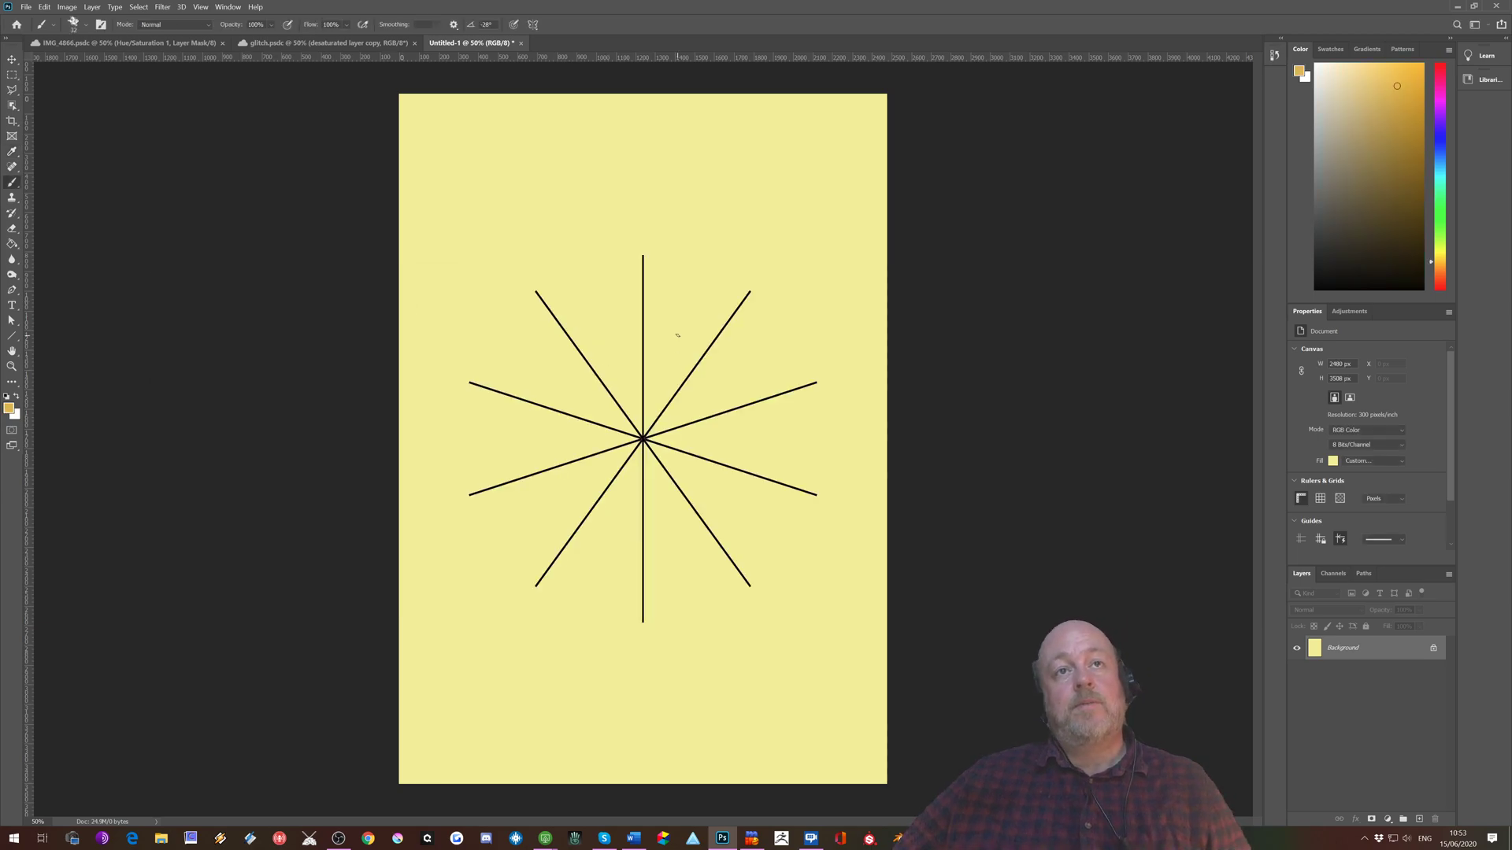
Step: Enlarge the brush to 100 px and paint golden branching curves outward from the centre of the ten-segment mandala
{"action": "key", "text": "bracketright"}
{"action": "key", "text": "bracketright"}
{"action": "key", "text": "bracketright"}
{"action": "key", "text": "bracketright"}
{"action": "key", "text": "bracketright"}
{"action": "key", "text": "bracketright"}
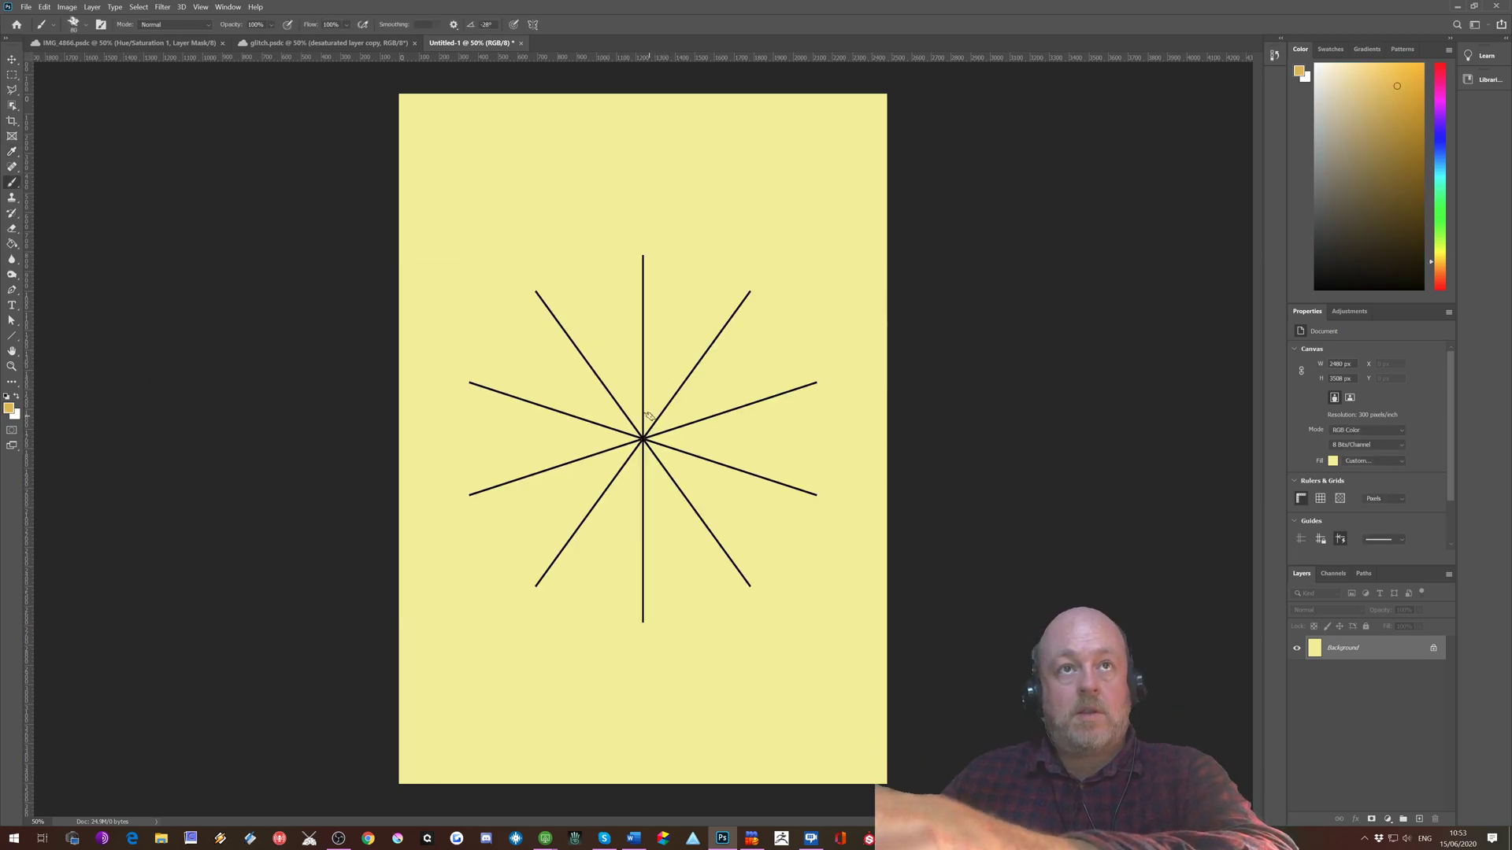
{"action": "left_click_drag", "start_coordinate": [648, 423], "coordinate": [662, 383]}
{"action": "mouse_move", "coordinate": [714, 320]}
{"action": "left_mouse_down"}
{"action": "mouse_move", "coordinate": [763, 272]}
{"action": "mouse_move", "coordinate": [759, 174]}
{"action": "left_mouse_up"}
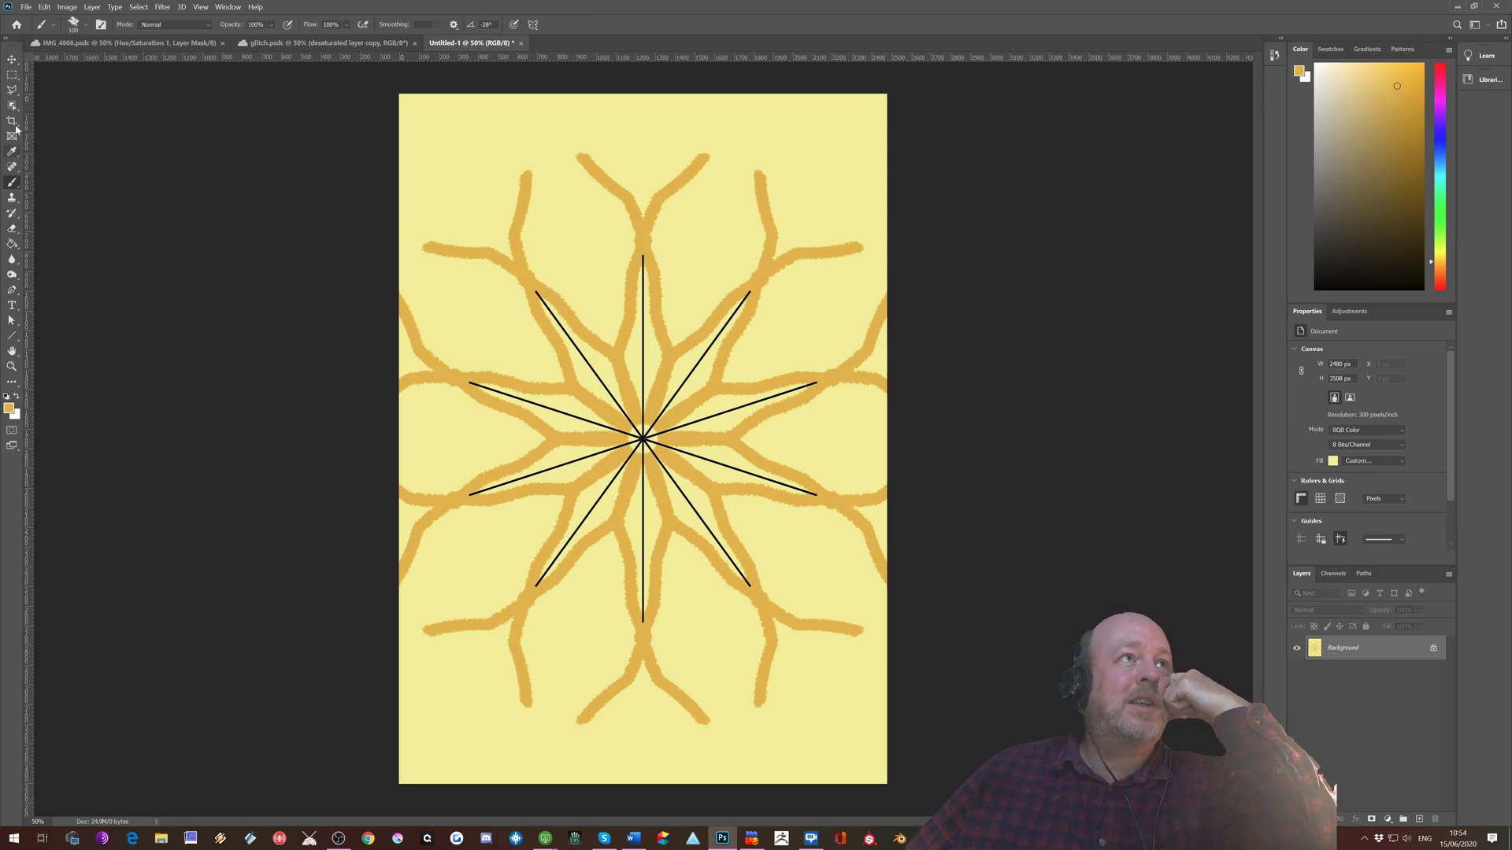
Step: Switch to the Soft Round Pressure Size brush and paint a soft golden stroke inside the mandala's outer petals
{"action": "left_click", "coordinate": [86, 26]}
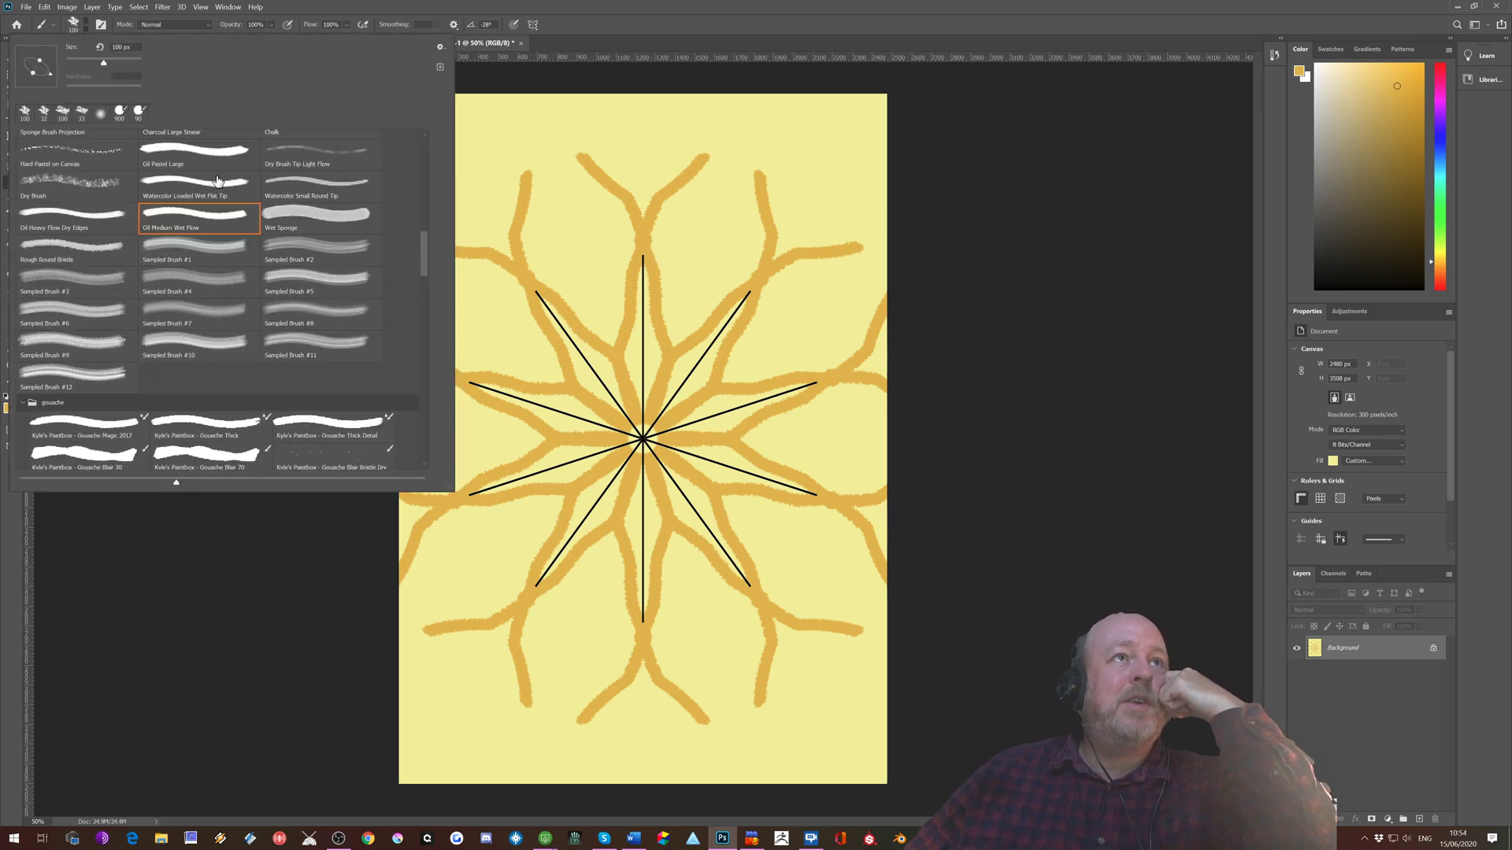
{"action": "left_click_drag", "start_coordinate": [422, 267], "coordinate": [419, 134]}
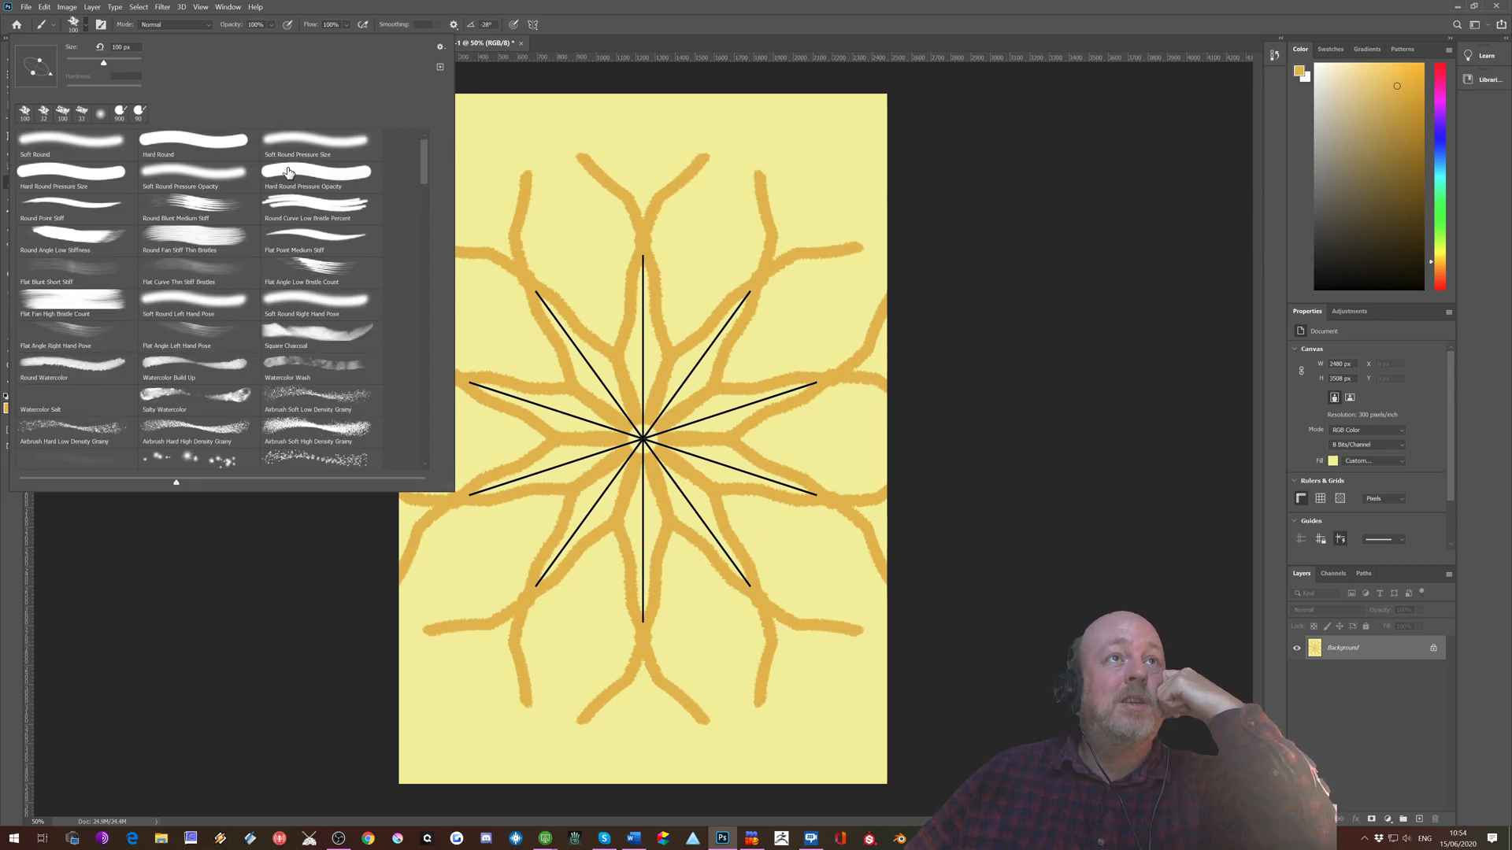
{"action": "left_click", "coordinate": [293, 141]}
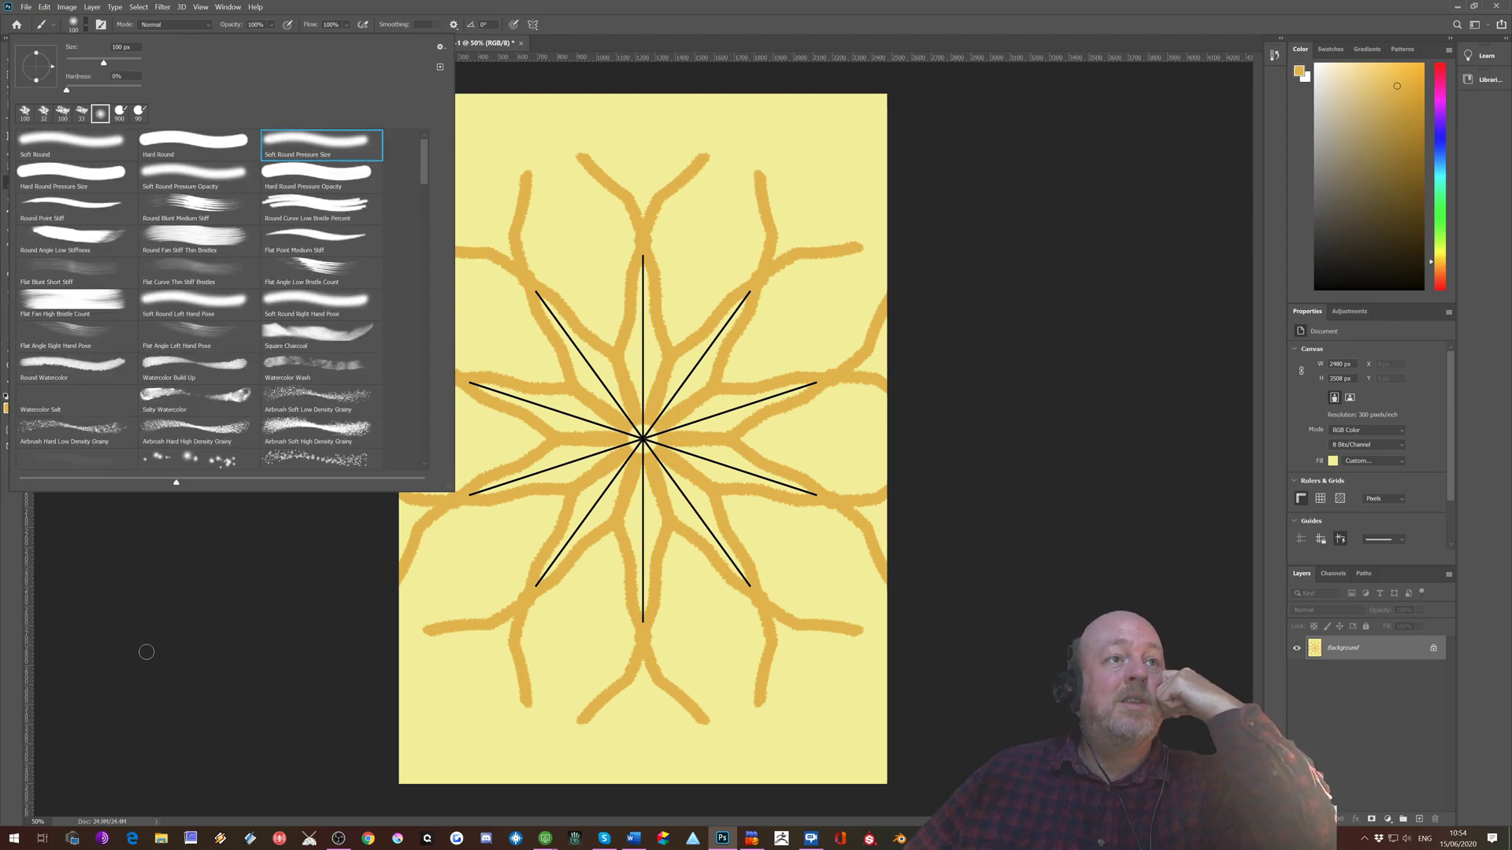
{"action": "left_click", "coordinate": [157, 613]}
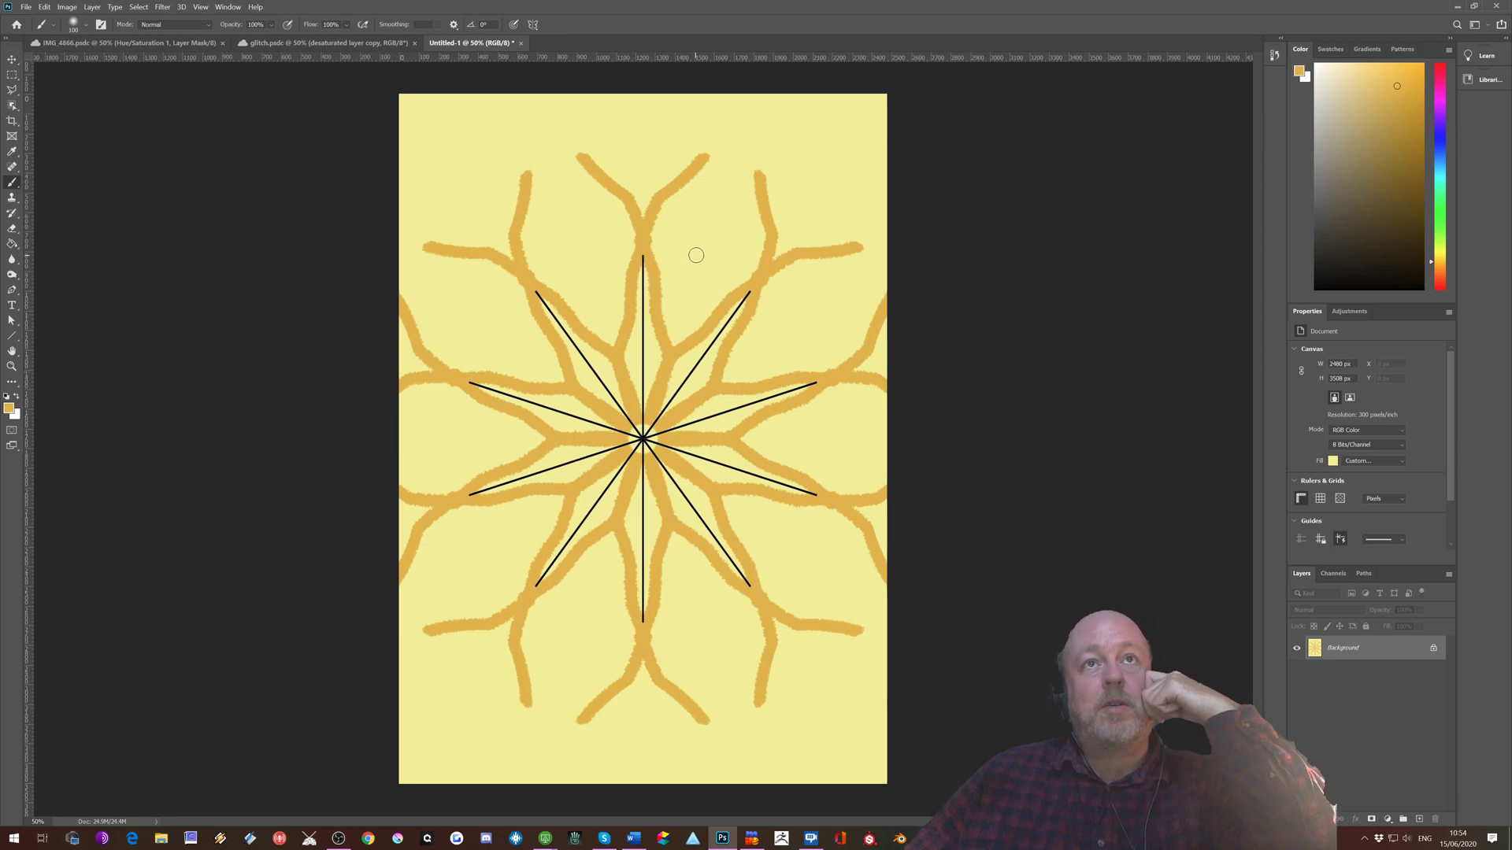
{"action": "left_click_drag", "start_coordinate": [701, 258], "coordinate": [738, 148]}
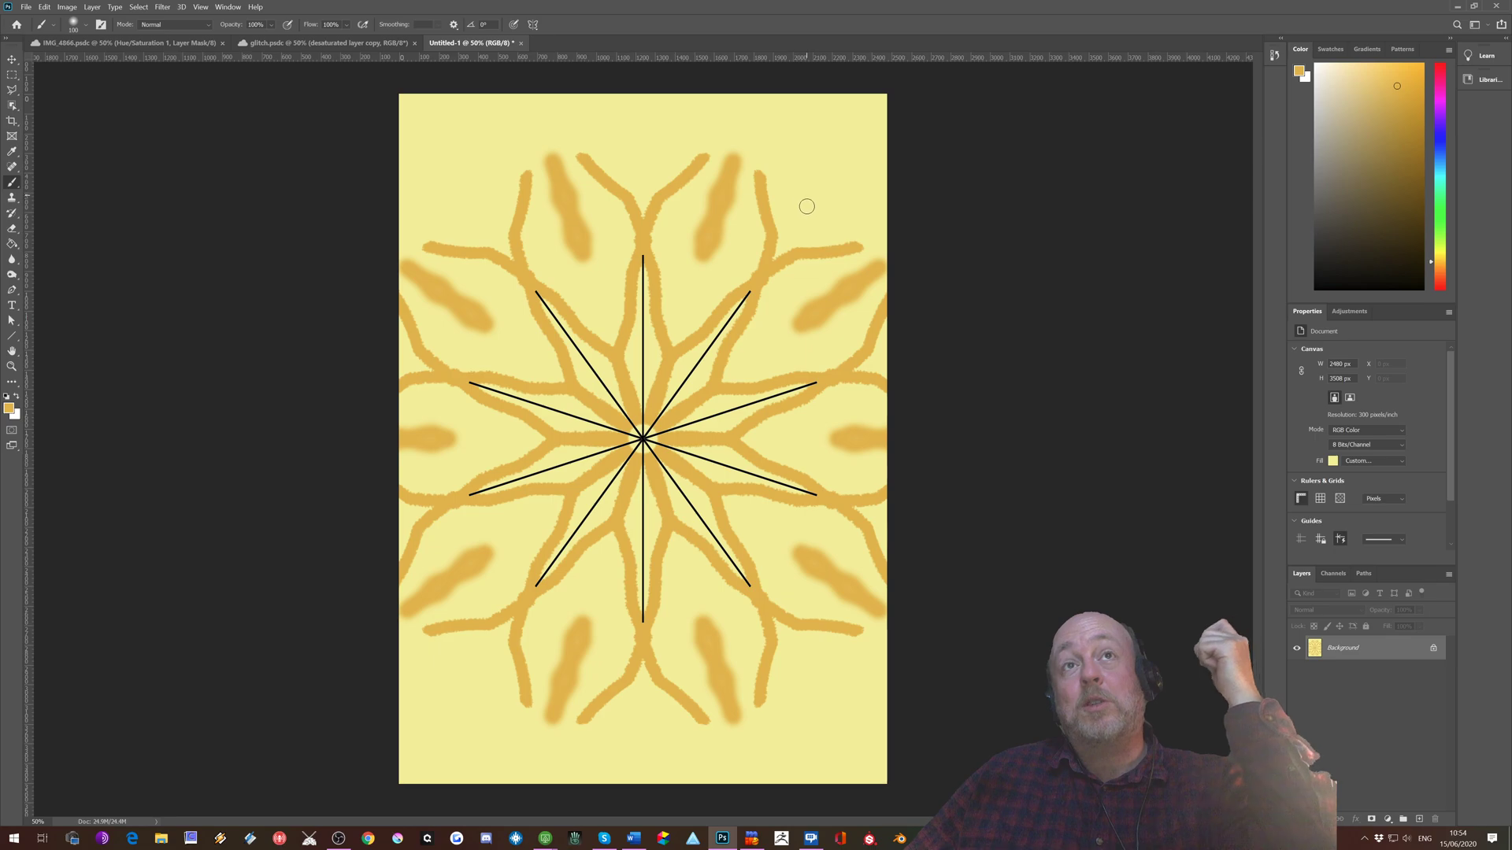
Step: Change the foreground colour to purple, hex be1bed, and paint thick strokes along the mandala's inner symmetry axes
{"action": "left_click", "coordinate": [9, 409]}
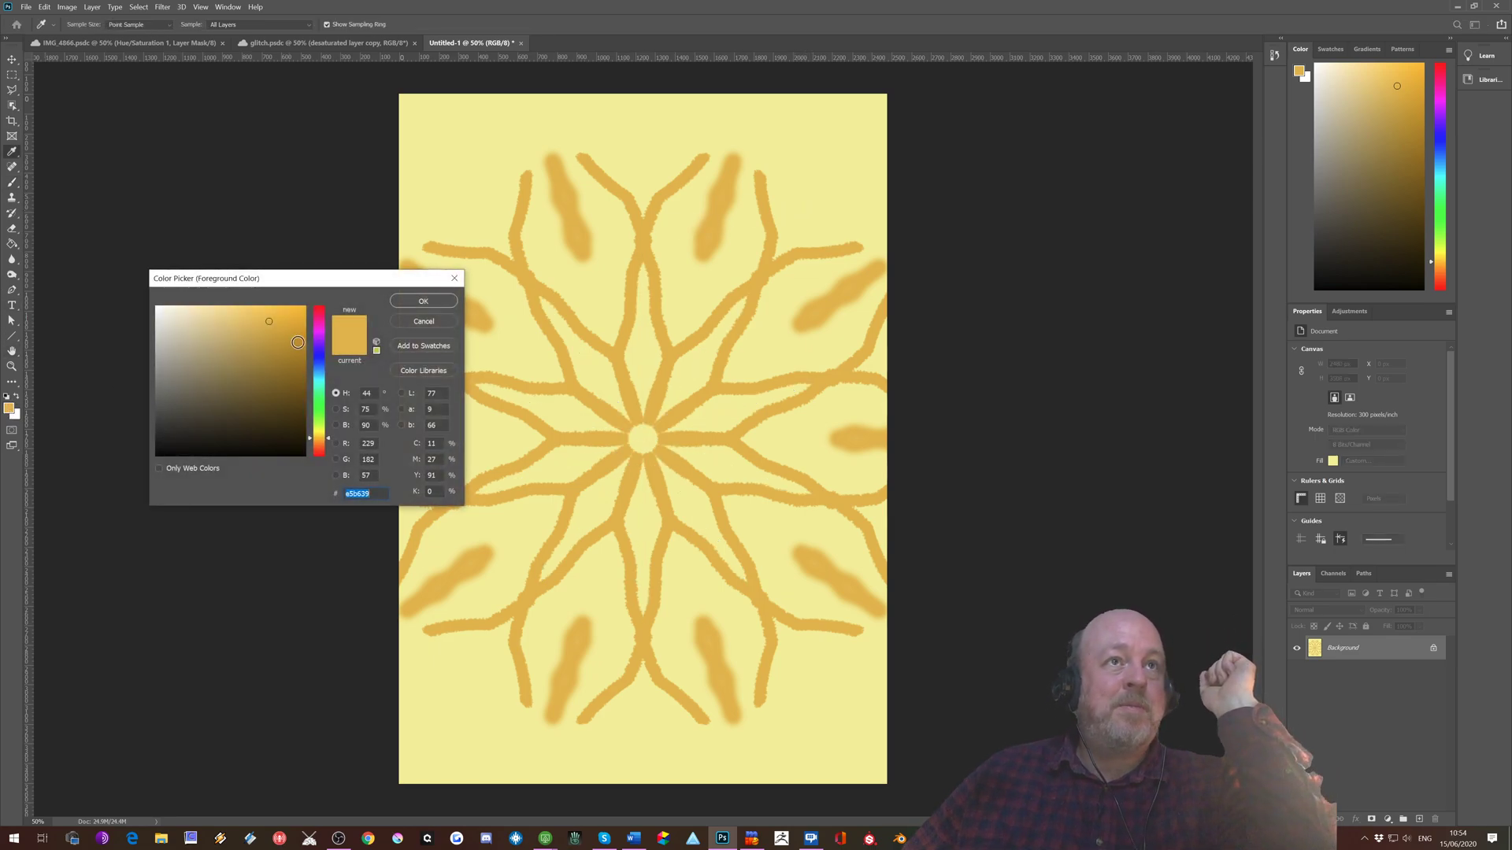
{"action": "left_click", "coordinate": [319, 333]}
{"action": "left_click", "coordinate": [289, 315]}
{"action": "left_click", "coordinate": [422, 300]}
{"action": "left_click_drag", "start_coordinate": [564, 335], "coordinate": [620, 401]}
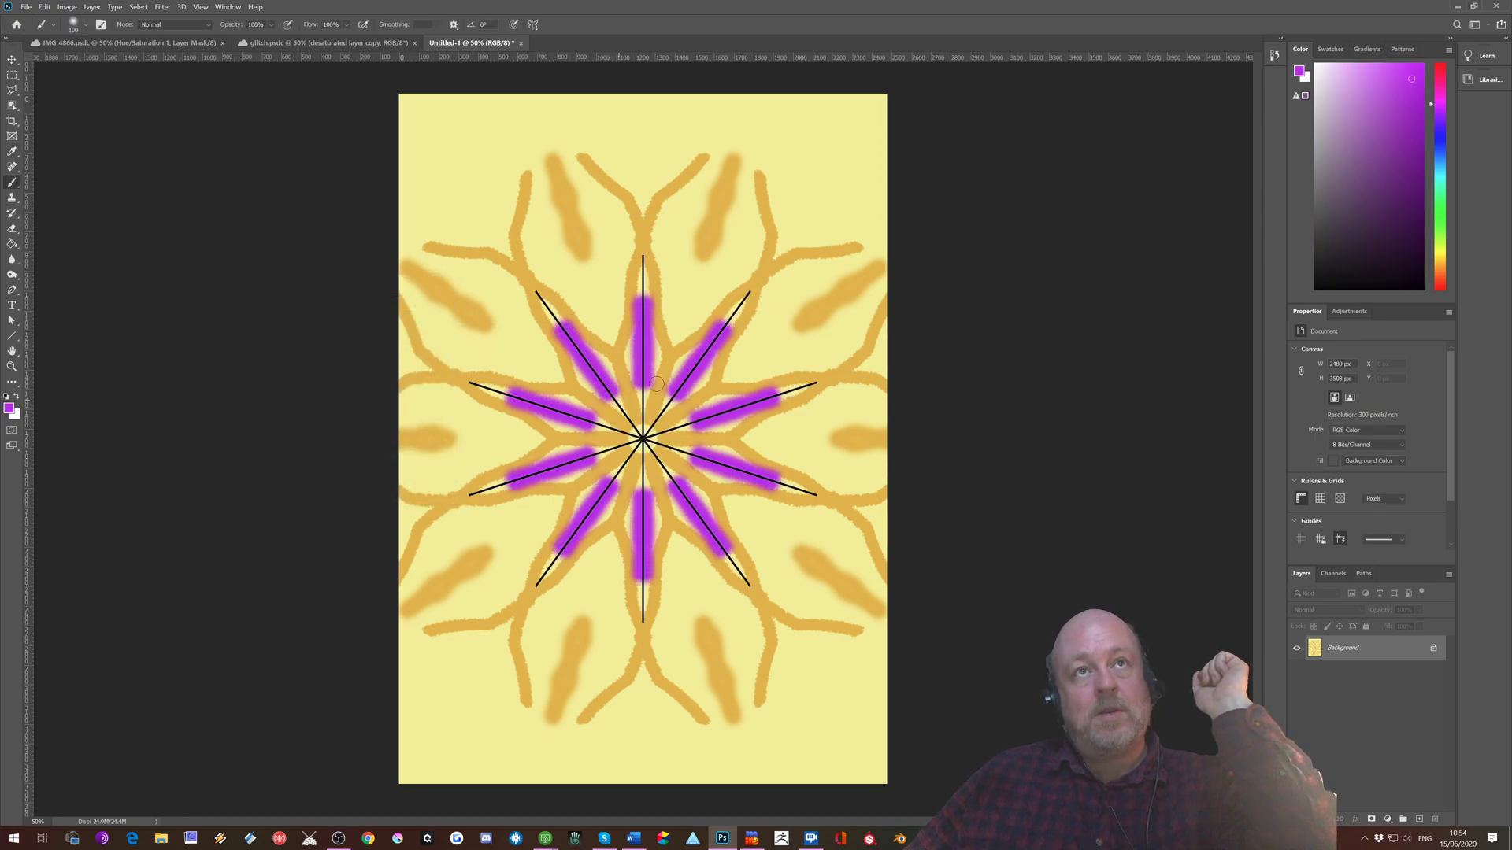
Step: Reduce the brush size and paint thin purple outlines around the soft golden strokes in the outer petals
{"action": "key", "text": "bracketleft"}
{"action": "key", "text": "bracketleft"}
{"action": "key", "text": "bracketleft"}
{"action": "key", "text": "bracketleft"}
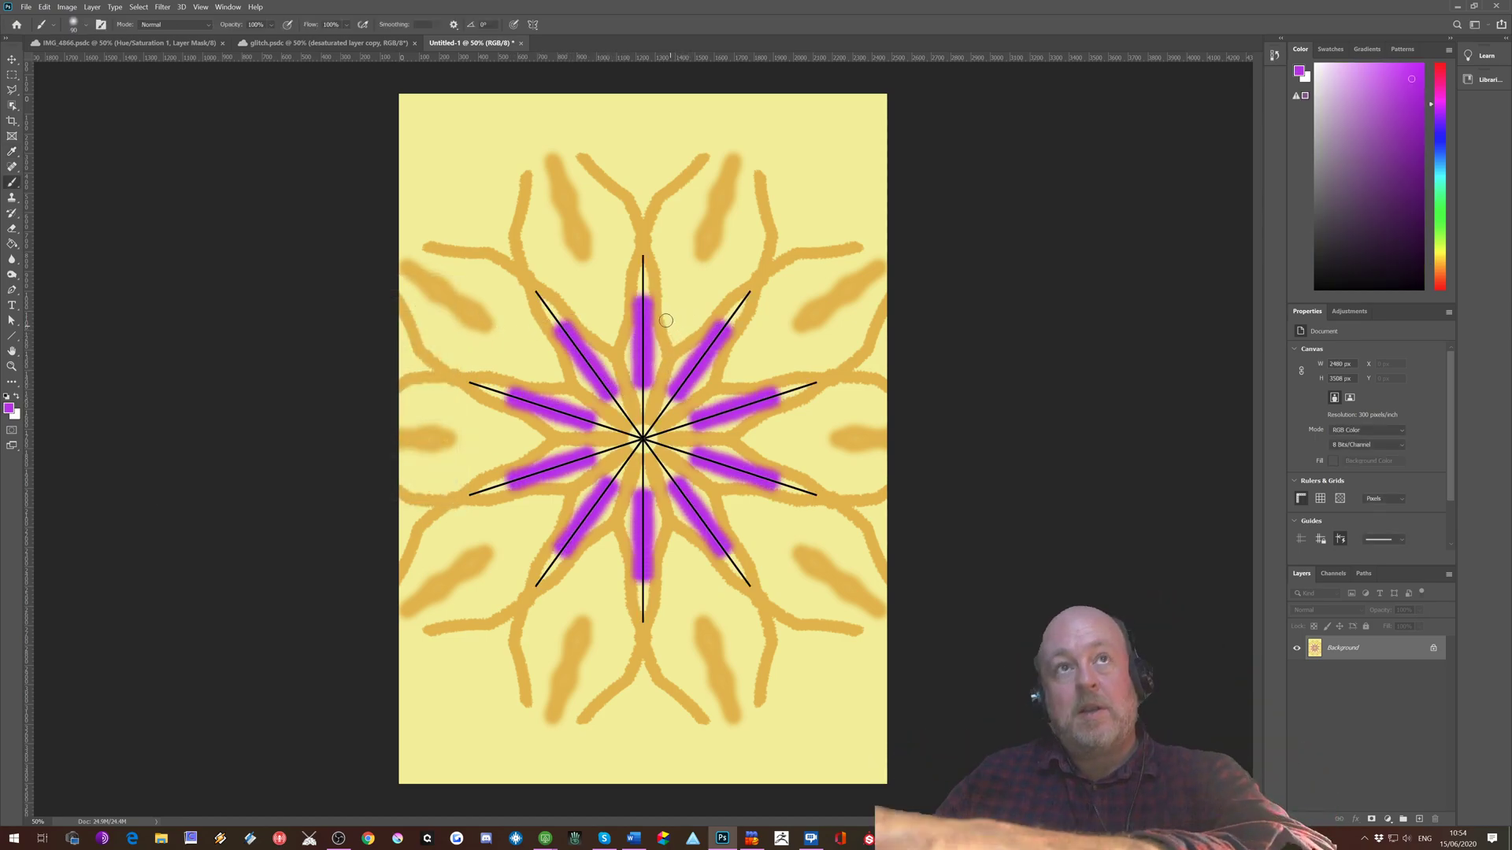
{"action": "mouse_move", "coordinate": [679, 340]}
{"action": "left_mouse_down"}
{"action": "mouse_move", "coordinate": [666, 263]}
{"action": "mouse_move", "coordinate": [705, 172]}
{"action": "left_mouse_up"}
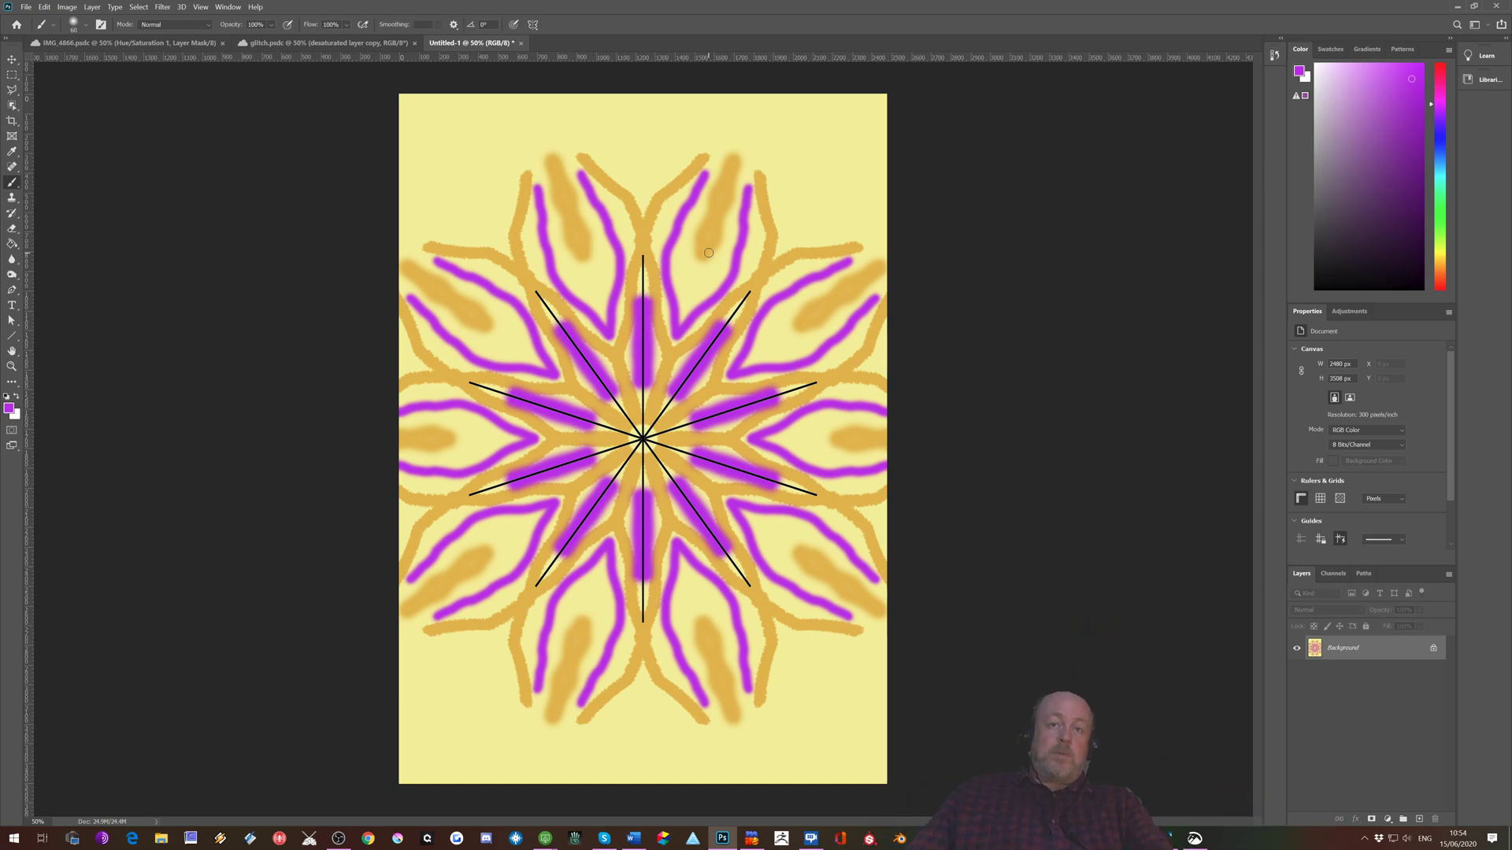
Step: Undo all golden and purple strokes of the ten-segment mandala to clear the yellow canvas
{"action": "key", "text": "ctrl+z"}
{"action": "key", "text": "ctrl+z"}
{"action": "key", "text": "ctrl+z"}
{"action": "key", "text": "ctrl+z"}
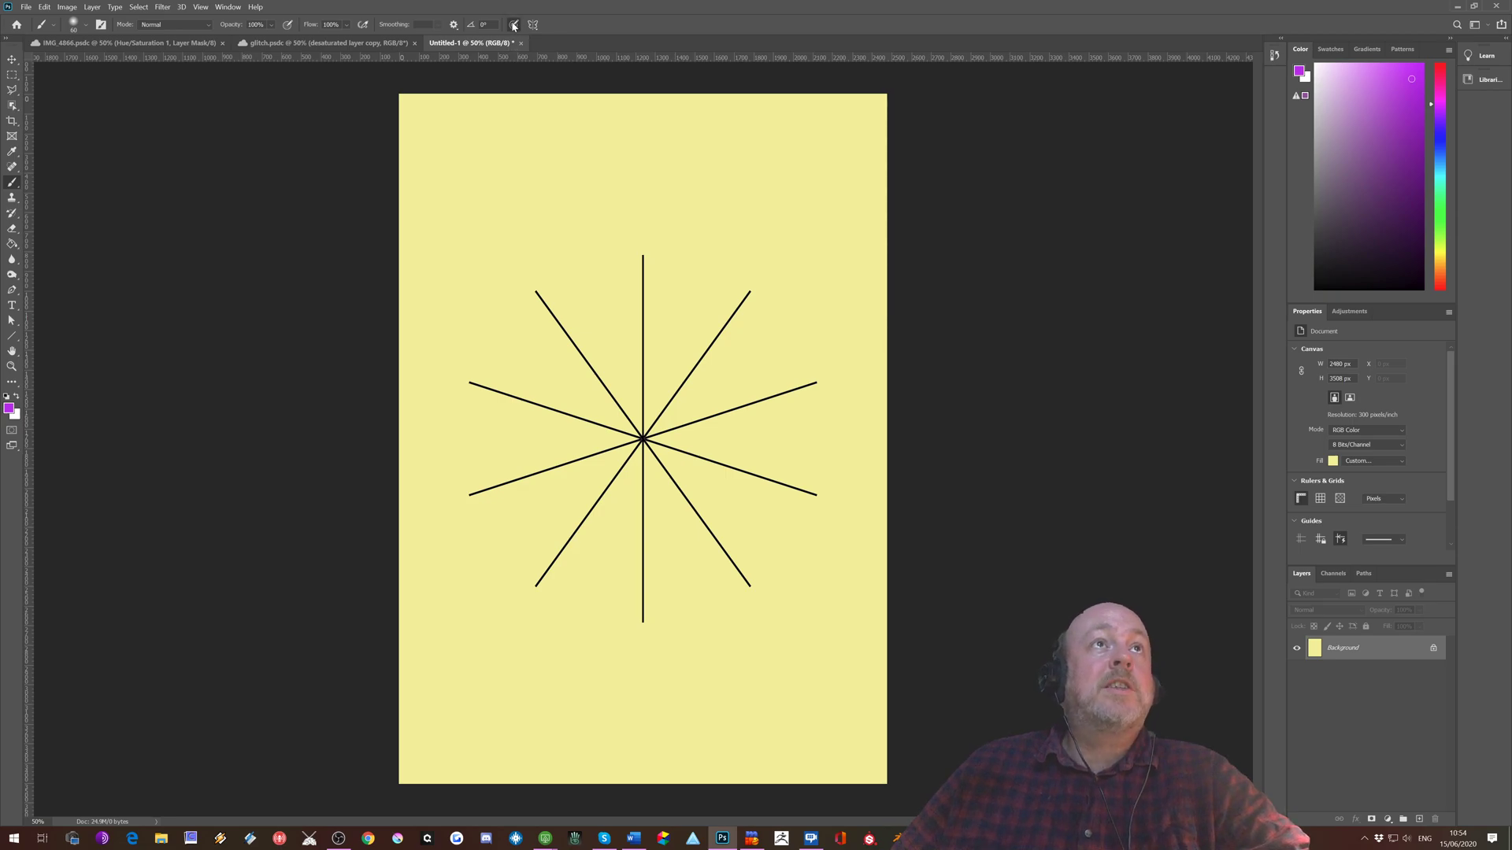
Step: Delete the saved ten-segment Mandala symmetry path from the document
{"action": "left_click", "coordinate": [453, 25]}
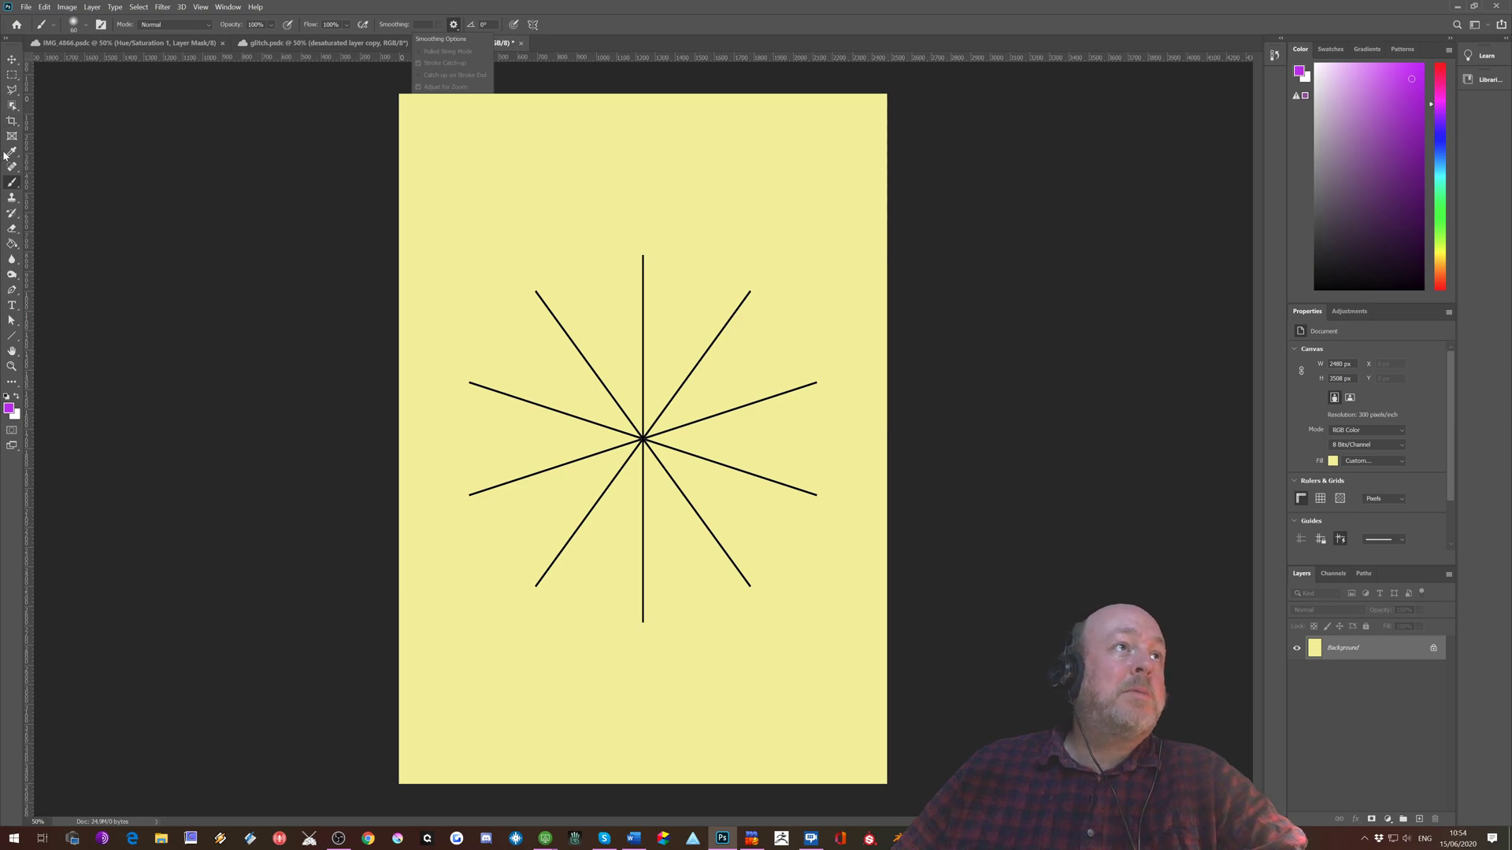
{"action": "left_click", "coordinate": [14, 186]}
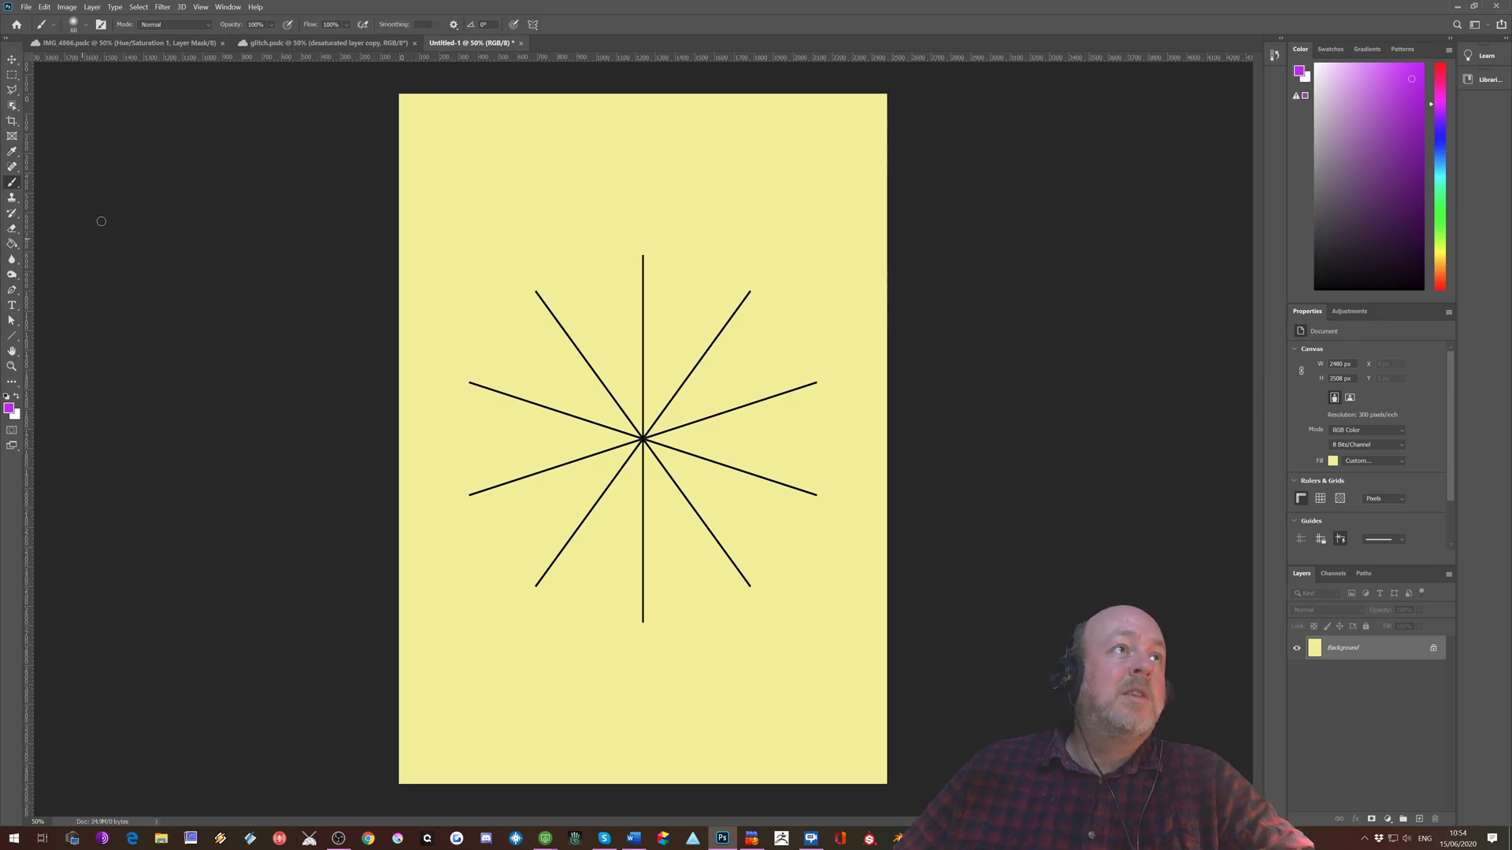
{"action": "left_click", "coordinate": [1364, 574]}
{"action": "left_click_drag", "start_coordinate": [1347, 602], "coordinate": [1436, 819]}
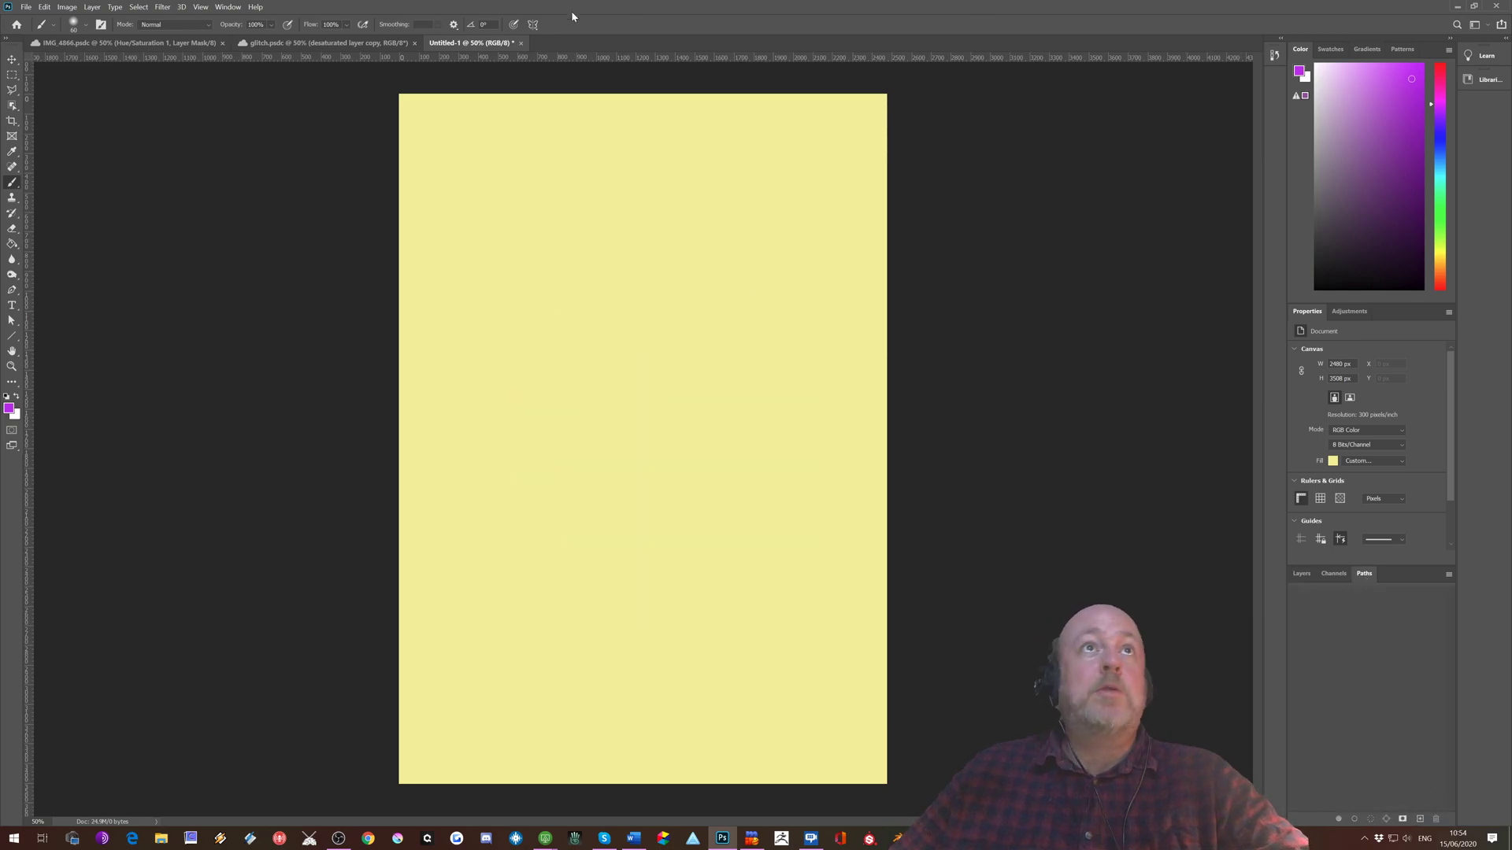
Step: Apply a new Mandala paint symmetry with 5 segments
{"action": "left_click", "coordinate": [529, 25]}
{"action": "left_click", "coordinate": [569, 163]}
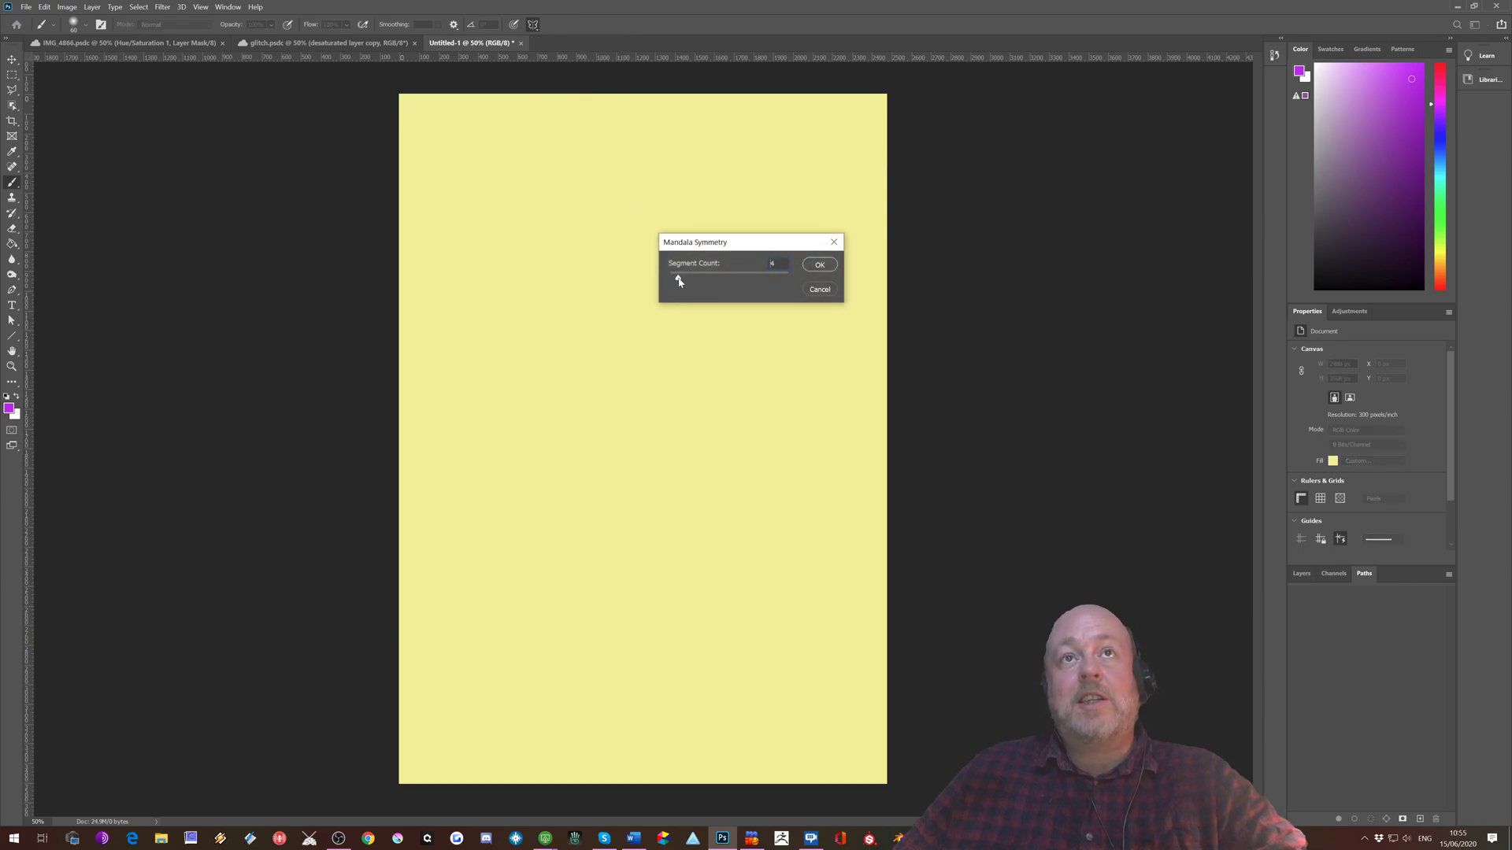
{"action": "left_click", "coordinate": [819, 264]}
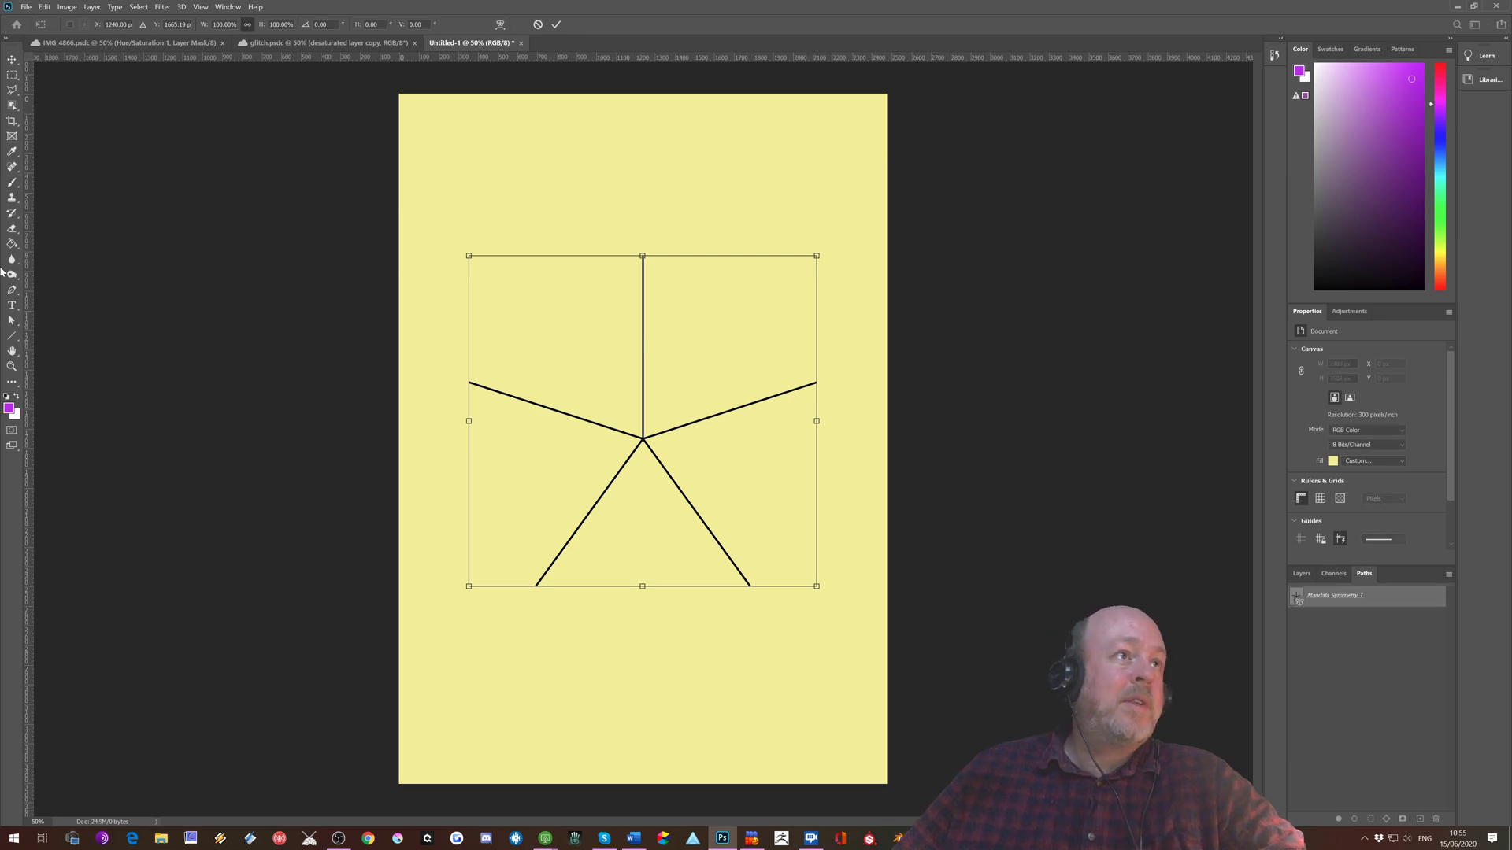
{"action": "left_click", "coordinate": [11, 183]}
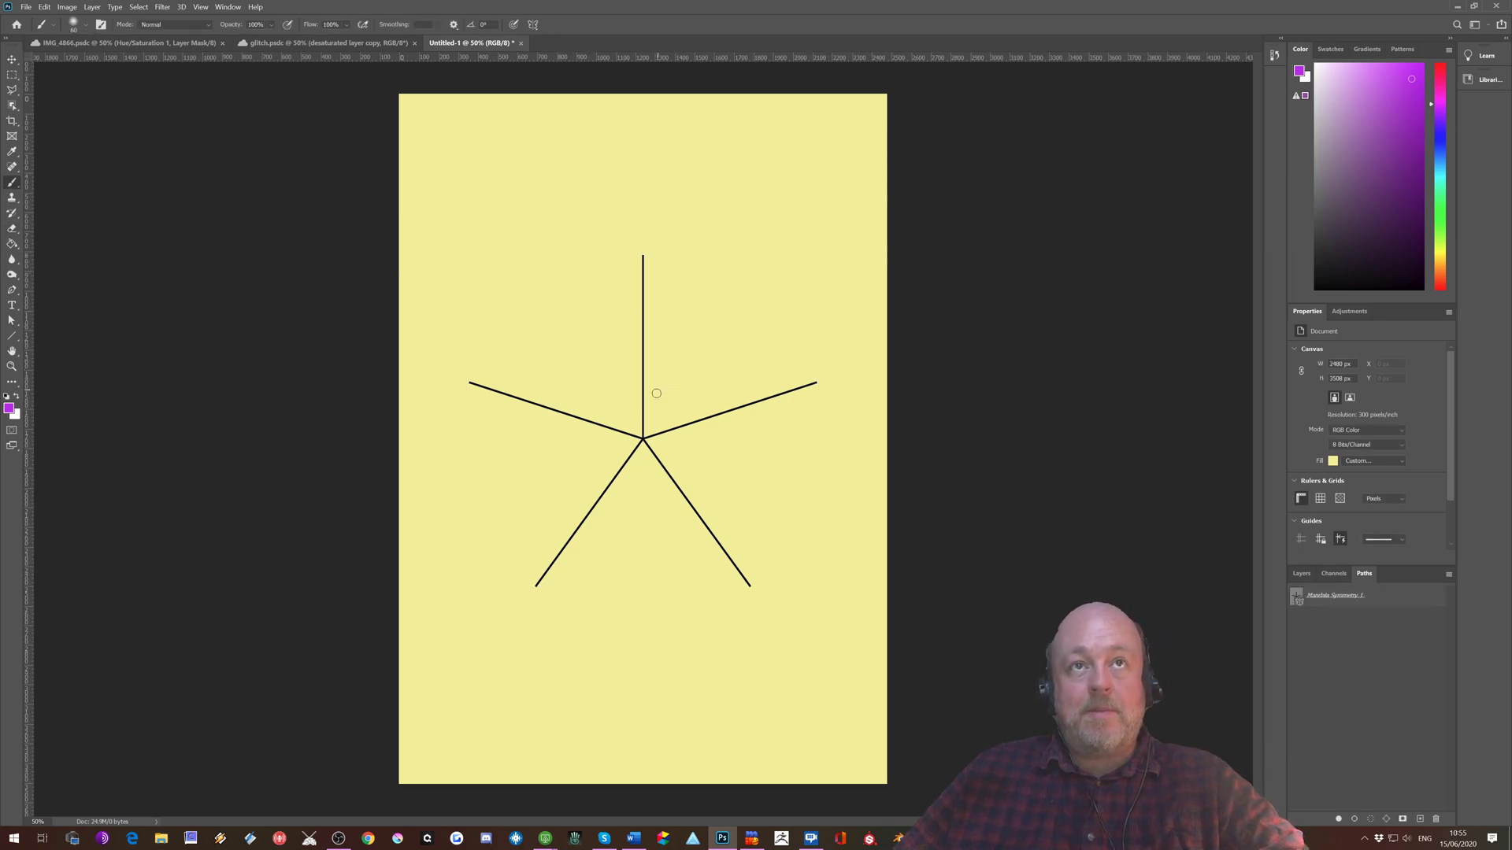
Step: Paint long purple curves out from the mandala's centre, narrow loops between them and short arcs beside the axes
{"action": "mouse_move", "coordinate": [653, 416]}
{"action": "left_mouse_down"}
{"action": "mouse_move", "coordinate": [690, 283]}
{"action": "mouse_move", "coordinate": [780, 185]}
{"action": "mouse_move", "coordinate": [786, 153]}
{"action": "left_mouse_up"}
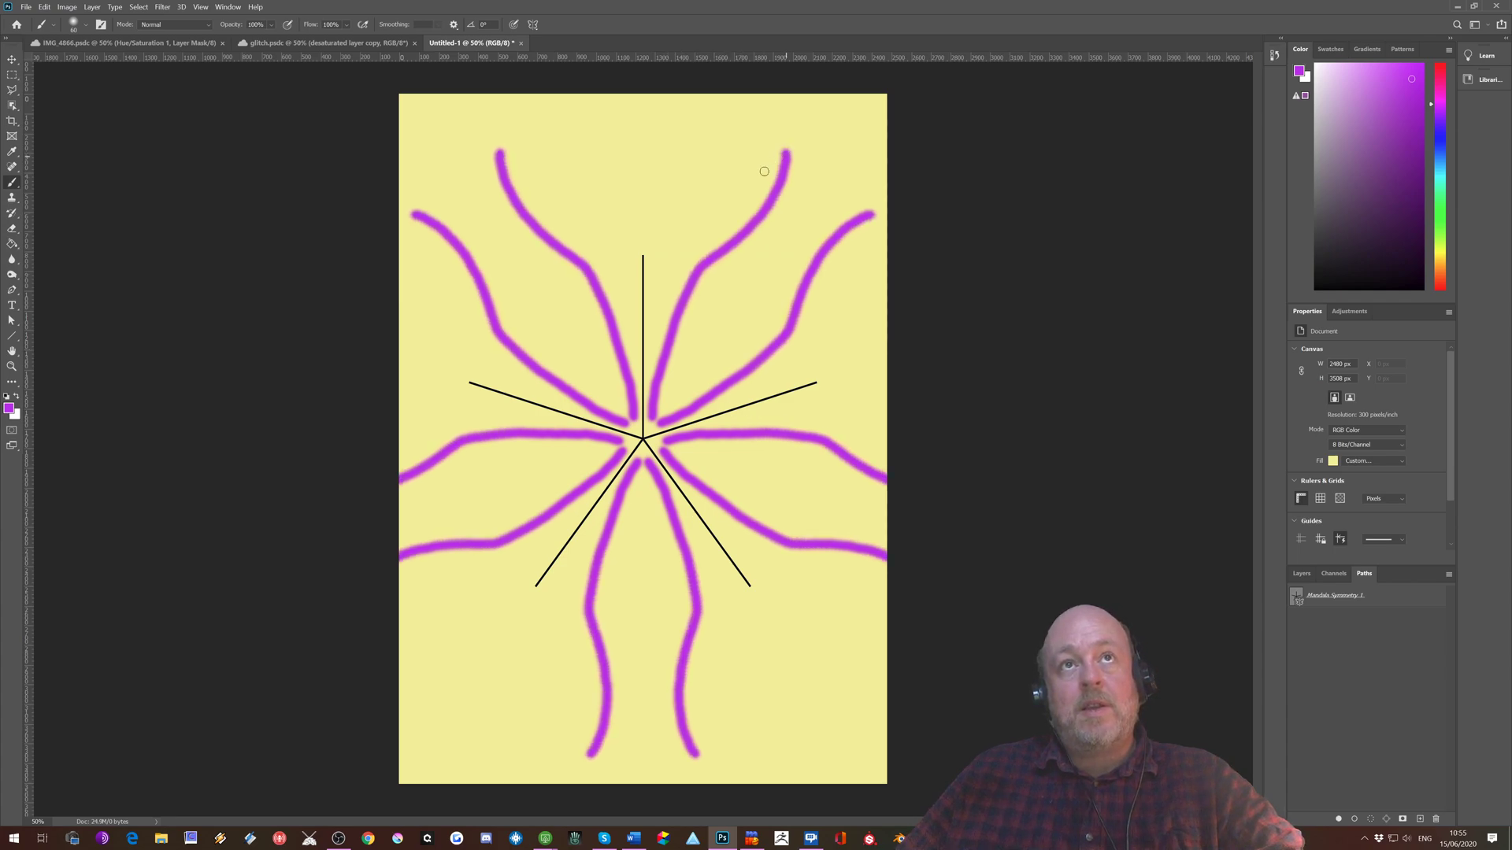
{"action": "left_click_drag", "start_coordinate": [671, 393], "coordinate": [784, 246]}
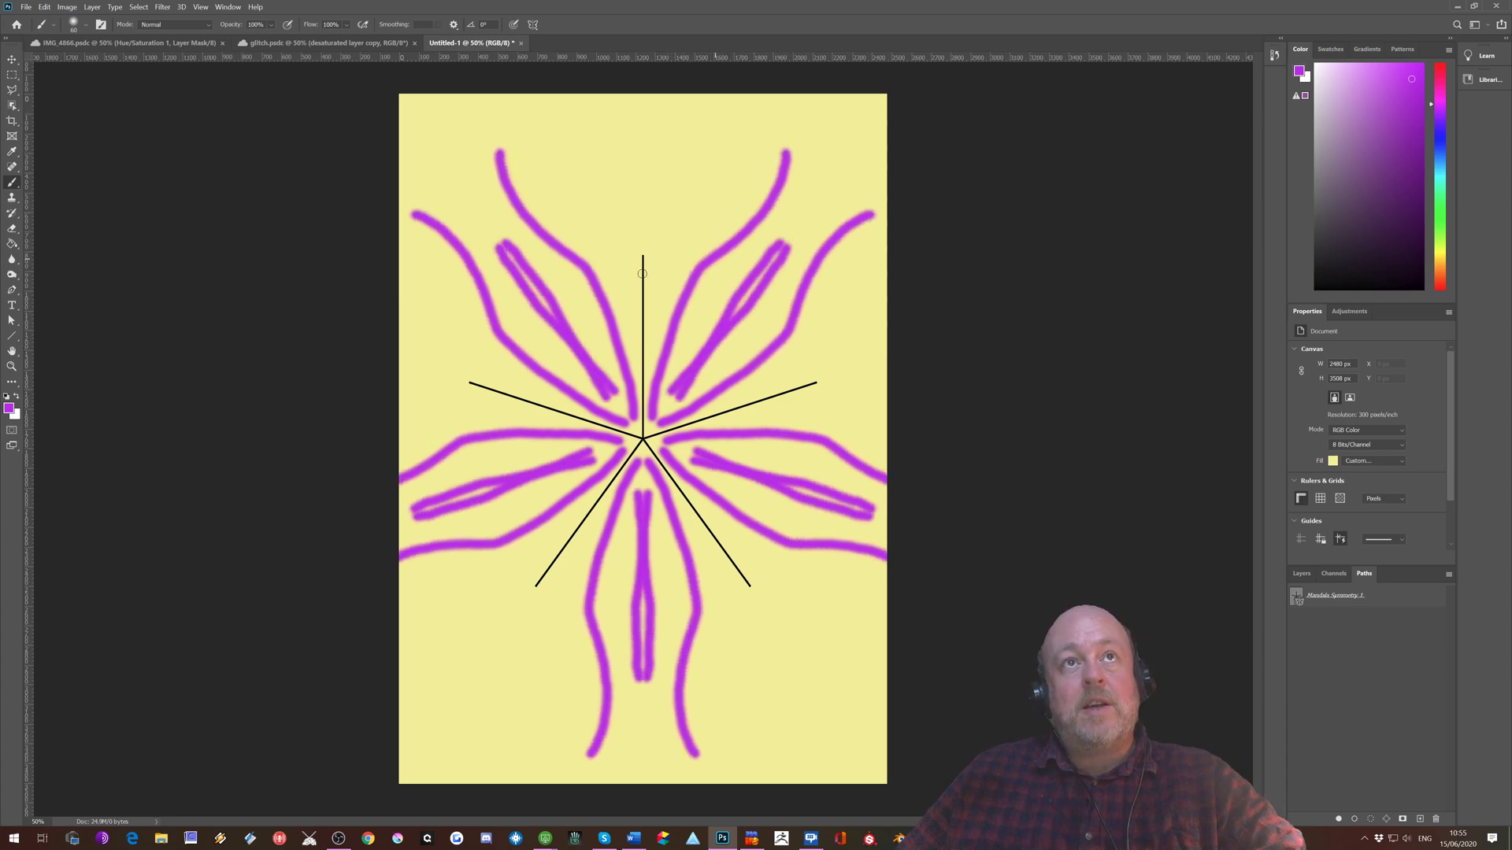
{"action": "left_click_drag", "start_coordinate": [655, 297], "coordinate": [688, 187]}
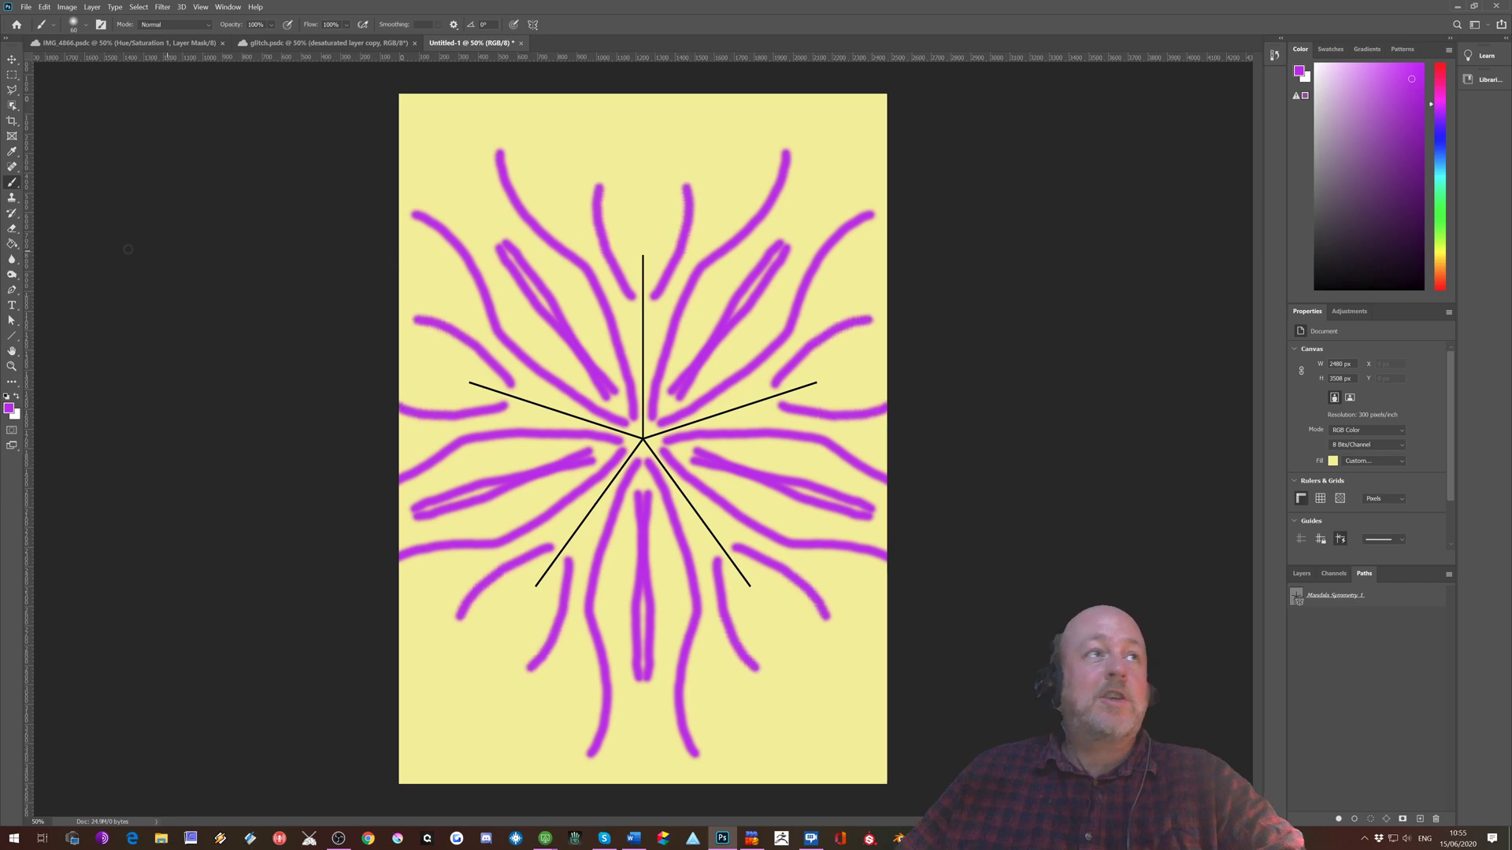
Step: Change the foreground colour to turquoise, hex 1bede1
{"action": "left_click", "coordinate": [9, 408]}
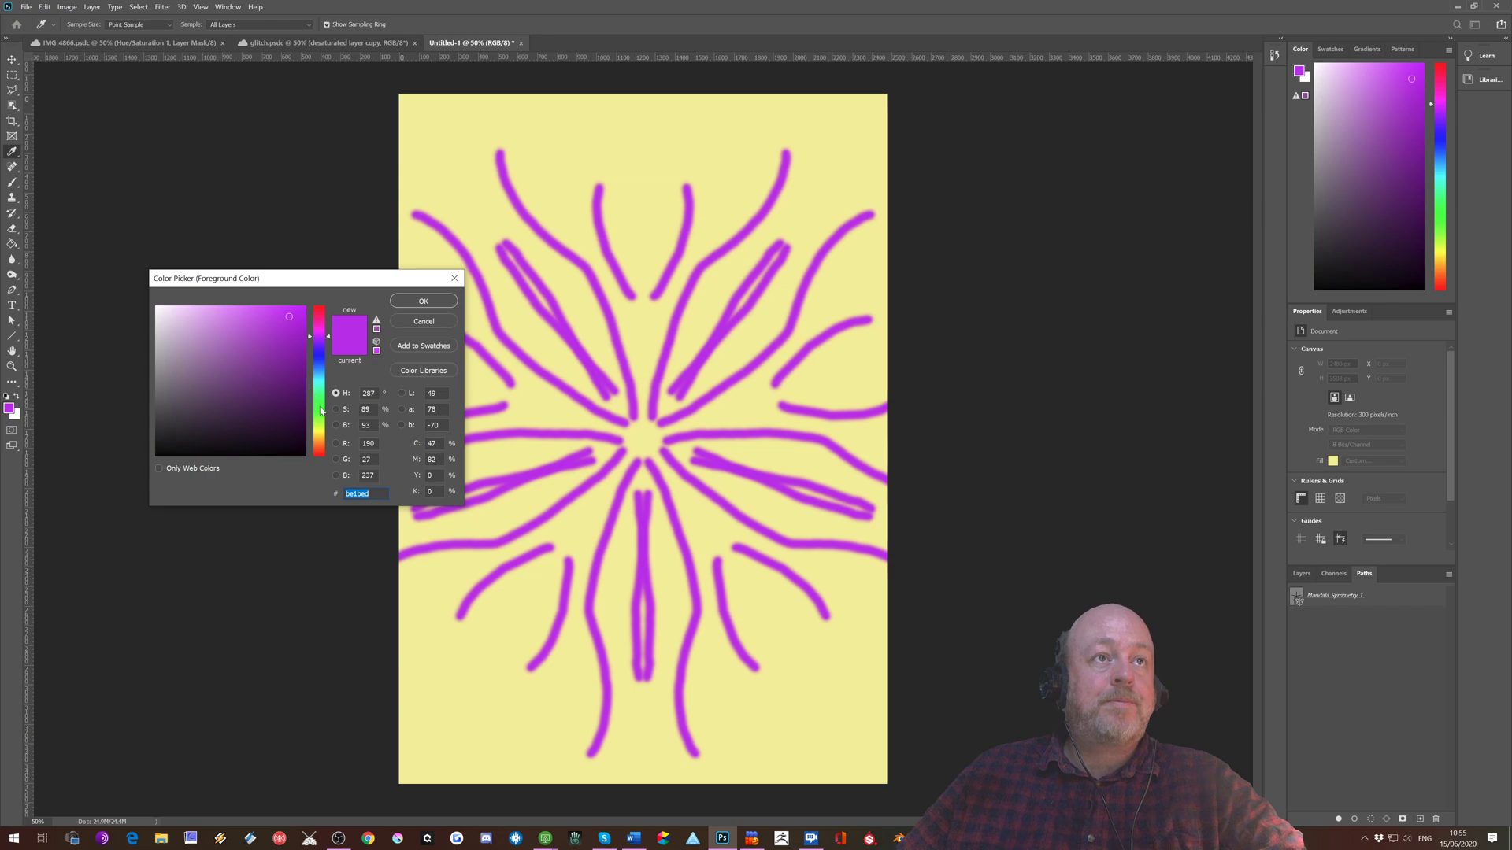
{"action": "left_click", "coordinate": [320, 386]}
{"action": "left_click", "coordinate": [423, 301]}
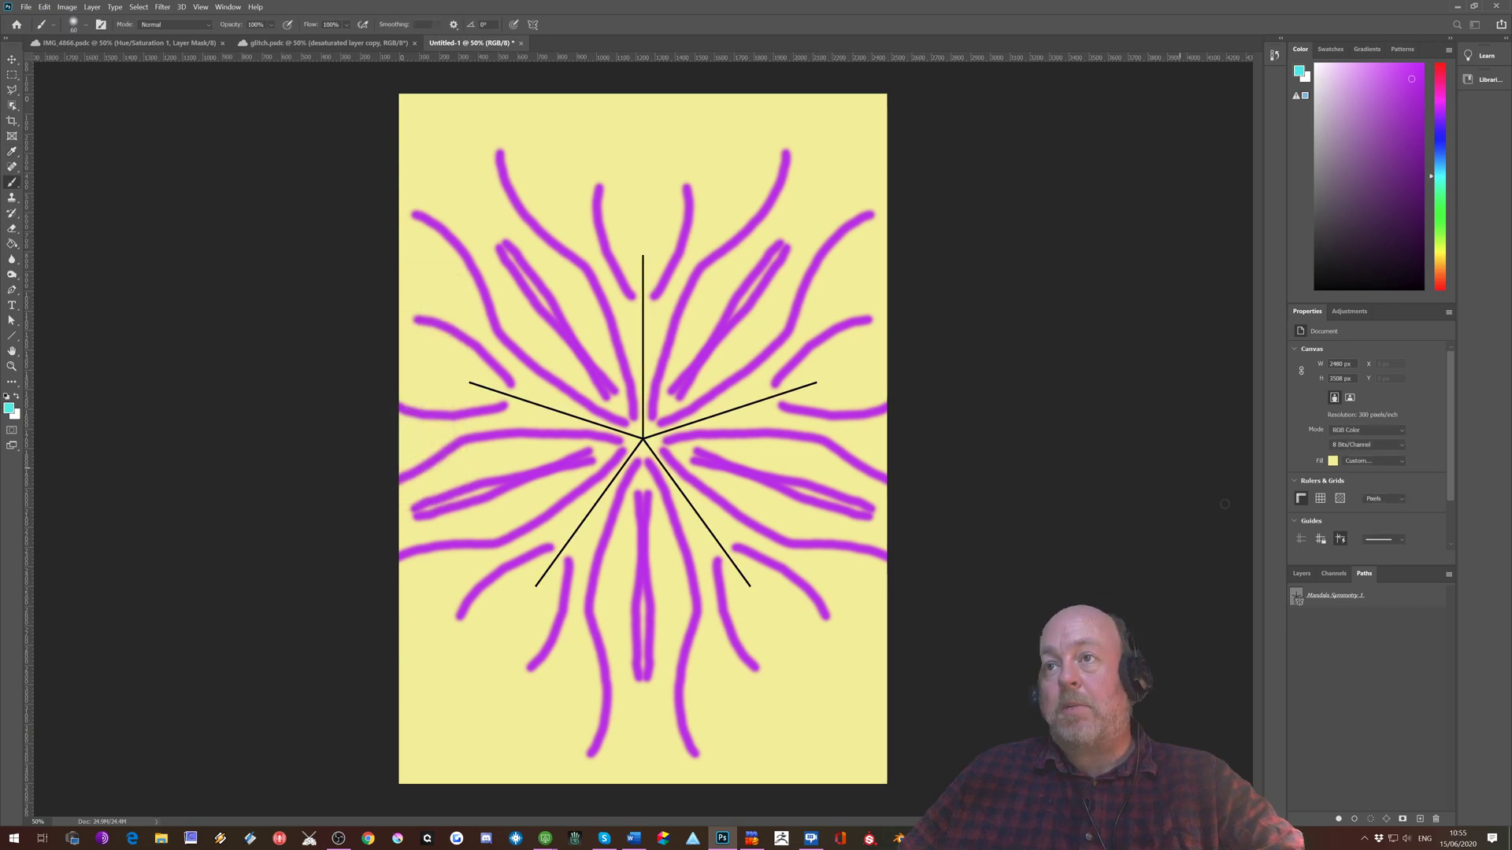
Step: Create a new layer and paint turquoise wavy curves and crossing petal outlines over the purple mandala
{"action": "left_click", "coordinate": [1301, 579]}
{"action": "left_click", "coordinate": [1420, 820]}
{"action": "mouse_move", "coordinate": [708, 478]}
{"action": "left_mouse_down"}
{"action": "mouse_move", "coordinate": [752, 496]}
{"action": "mouse_move", "coordinate": [803, 468]}
{"action": "mouse_move", "coordinate": [841, 641]}
{"action": "left_mouse_up"}
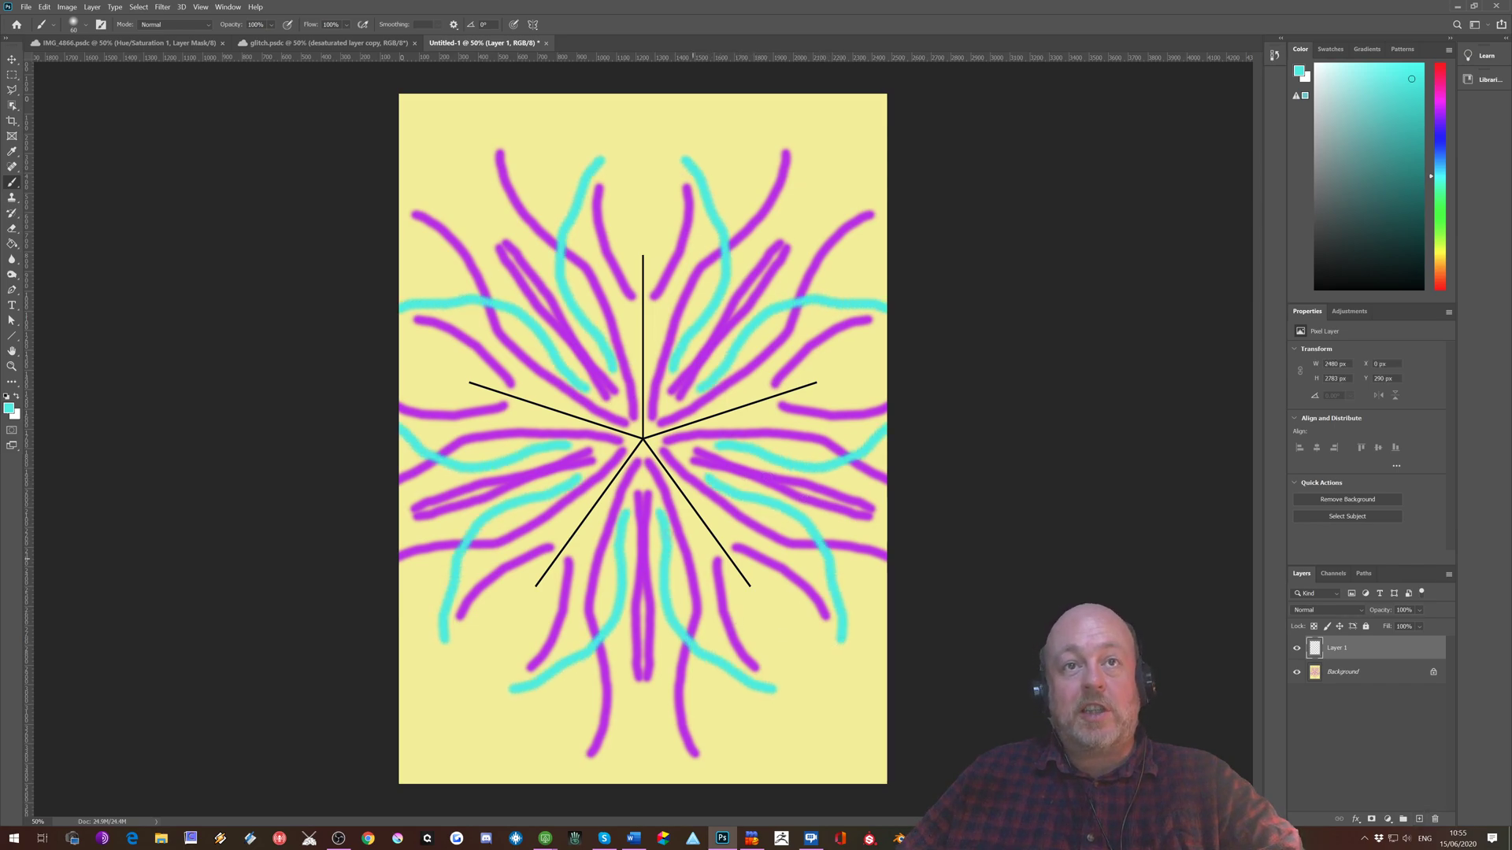
{"action": "mouse_move", "coordinate": [685, 531]}
{"action": "left_mouse_down"}
{"action": "mouse_move", "coordinate": [733, 613]}
{"action": "mouse_move", "coordinate": [797, 637]}
{"action": "left_mouse_up"}
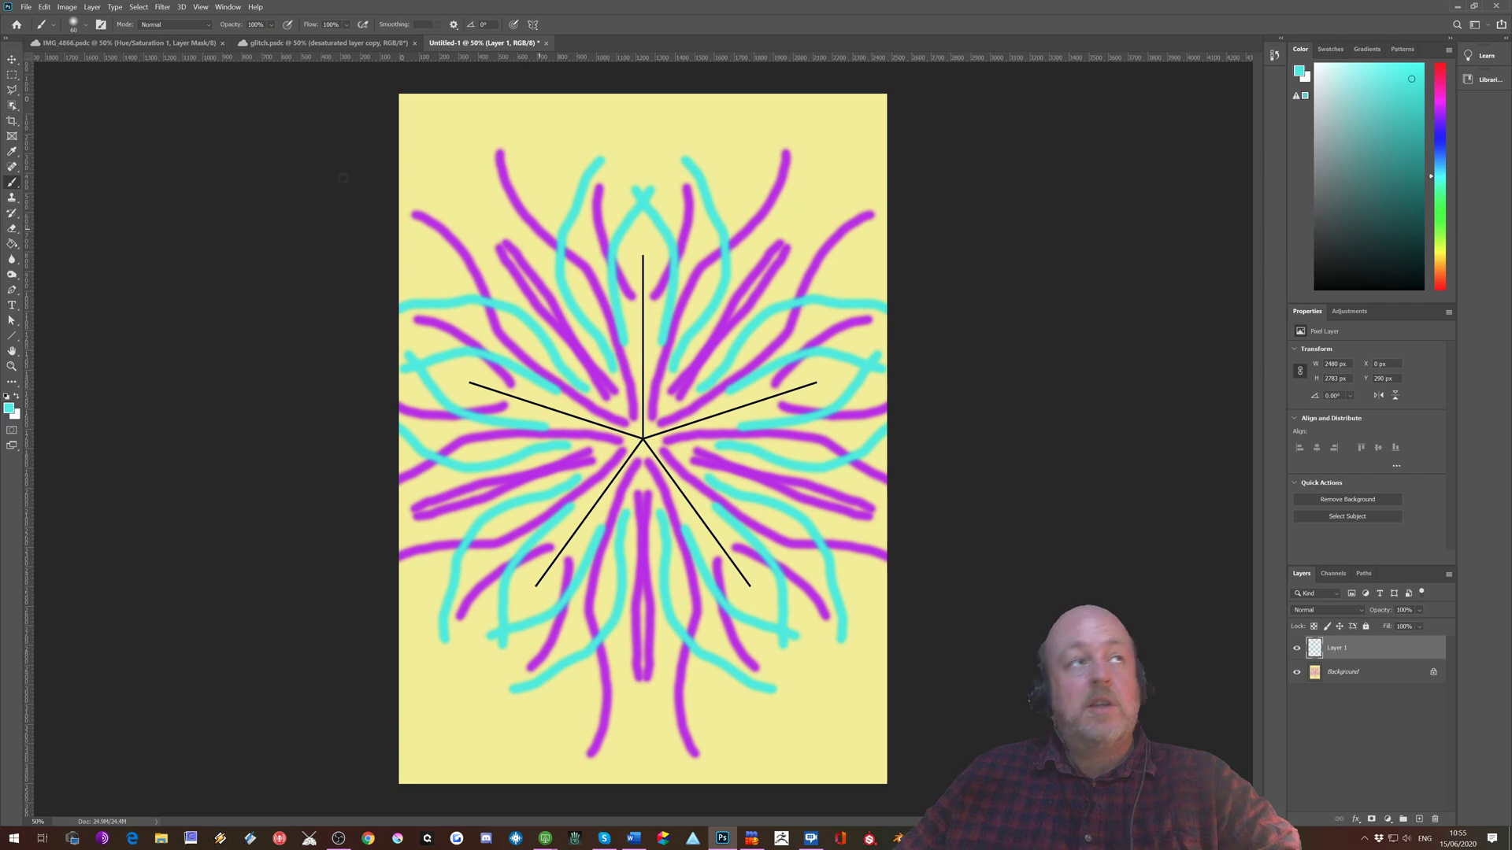
Step: Change the foreground colour to crimson red
{"action": "left_click", "coordinate": [11, 410]}
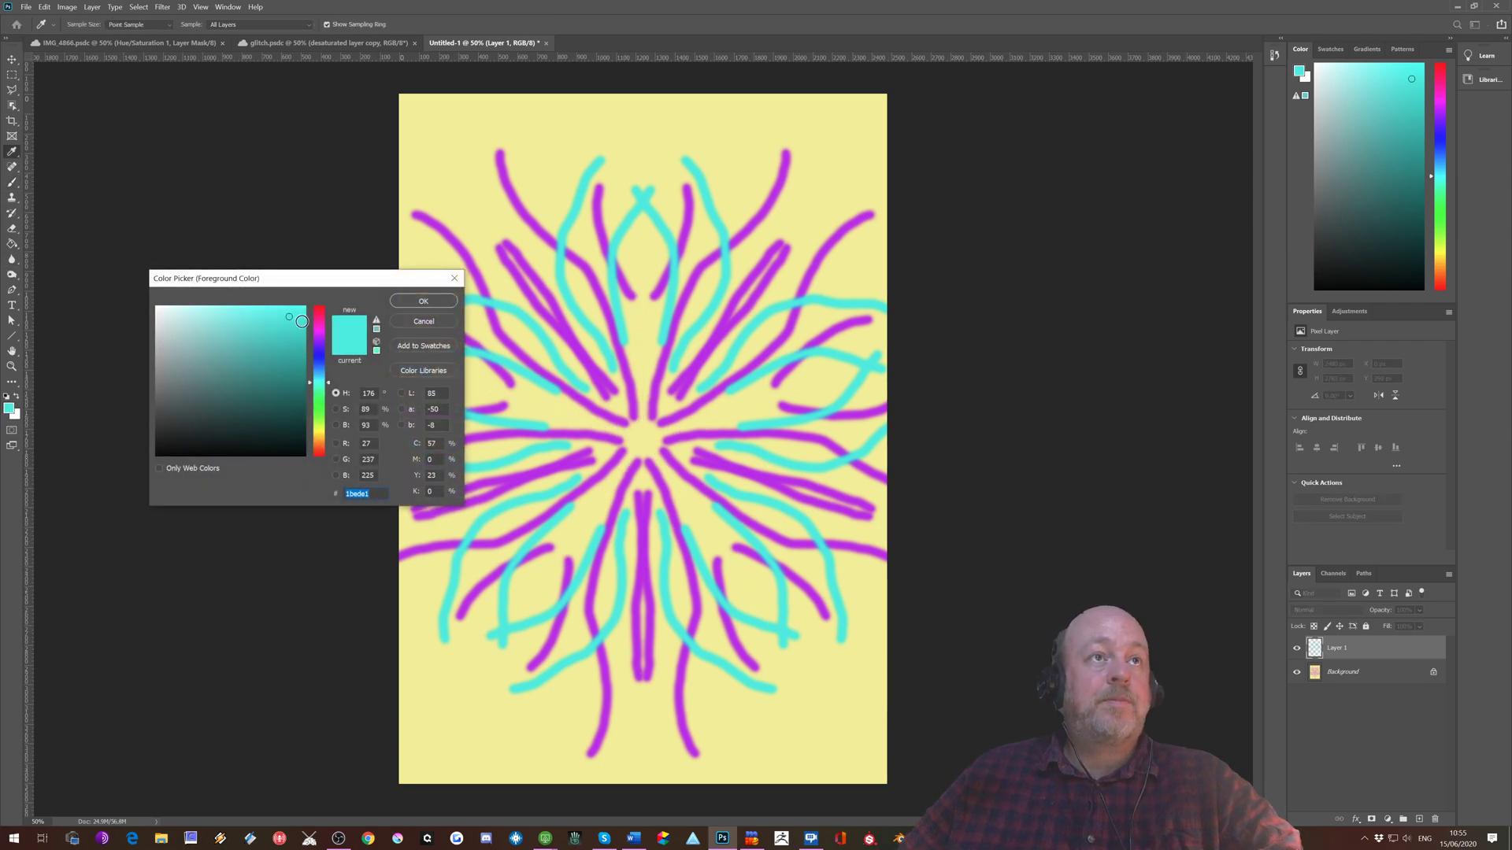
{"action": "left_click", "coordinate": [319, 313]}
{"action": "left_click", "coordinate": [423, 301]}
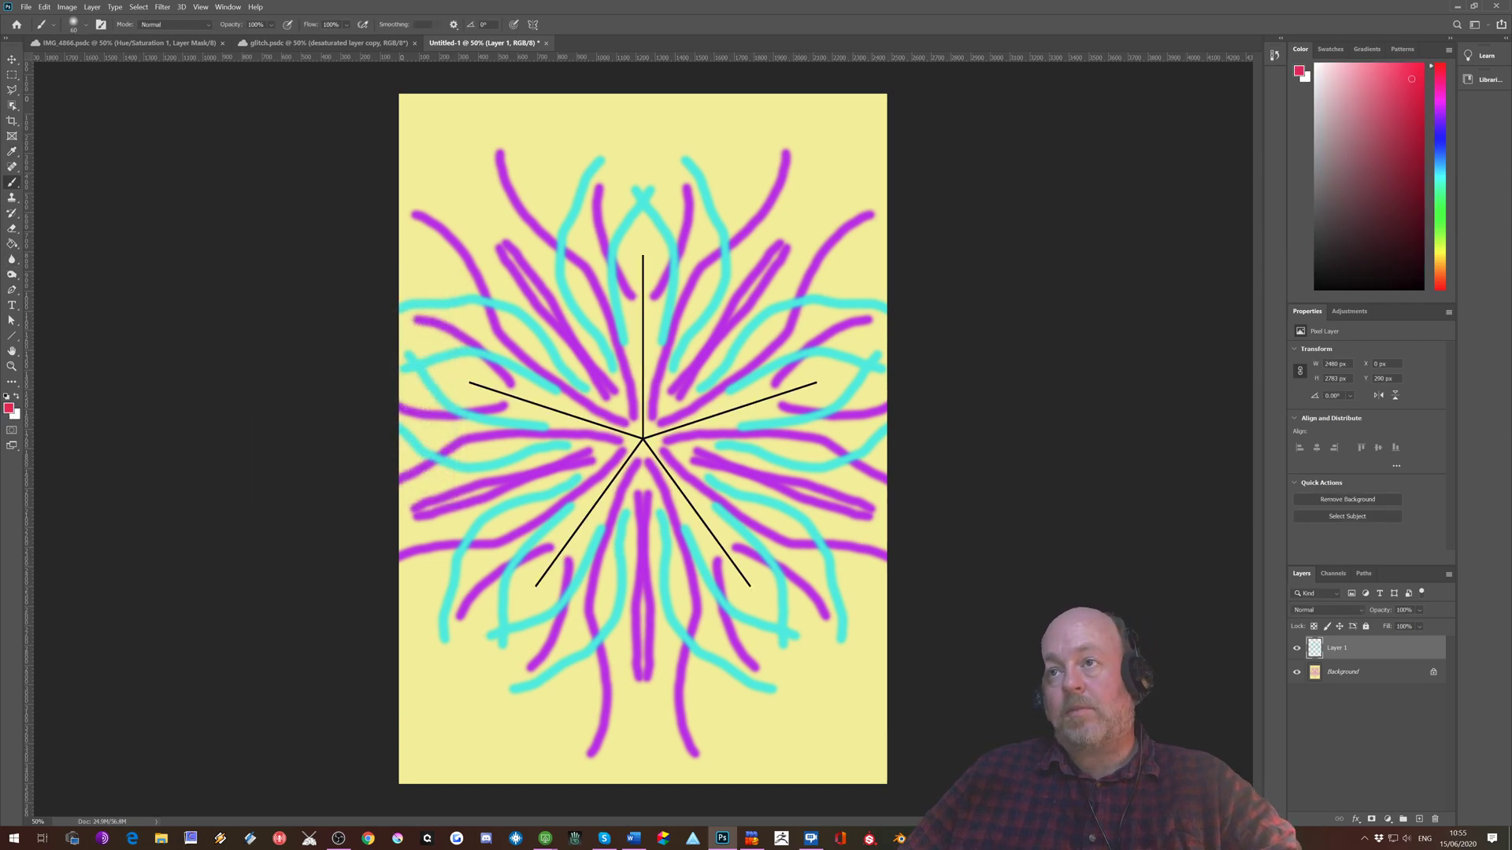
Step: Add another layer and paint crimson crossing curves, twisted chains and hooked strokes across the mandala and its outer edges
{"action": "left_click", "coordinate": [1419, 820]}
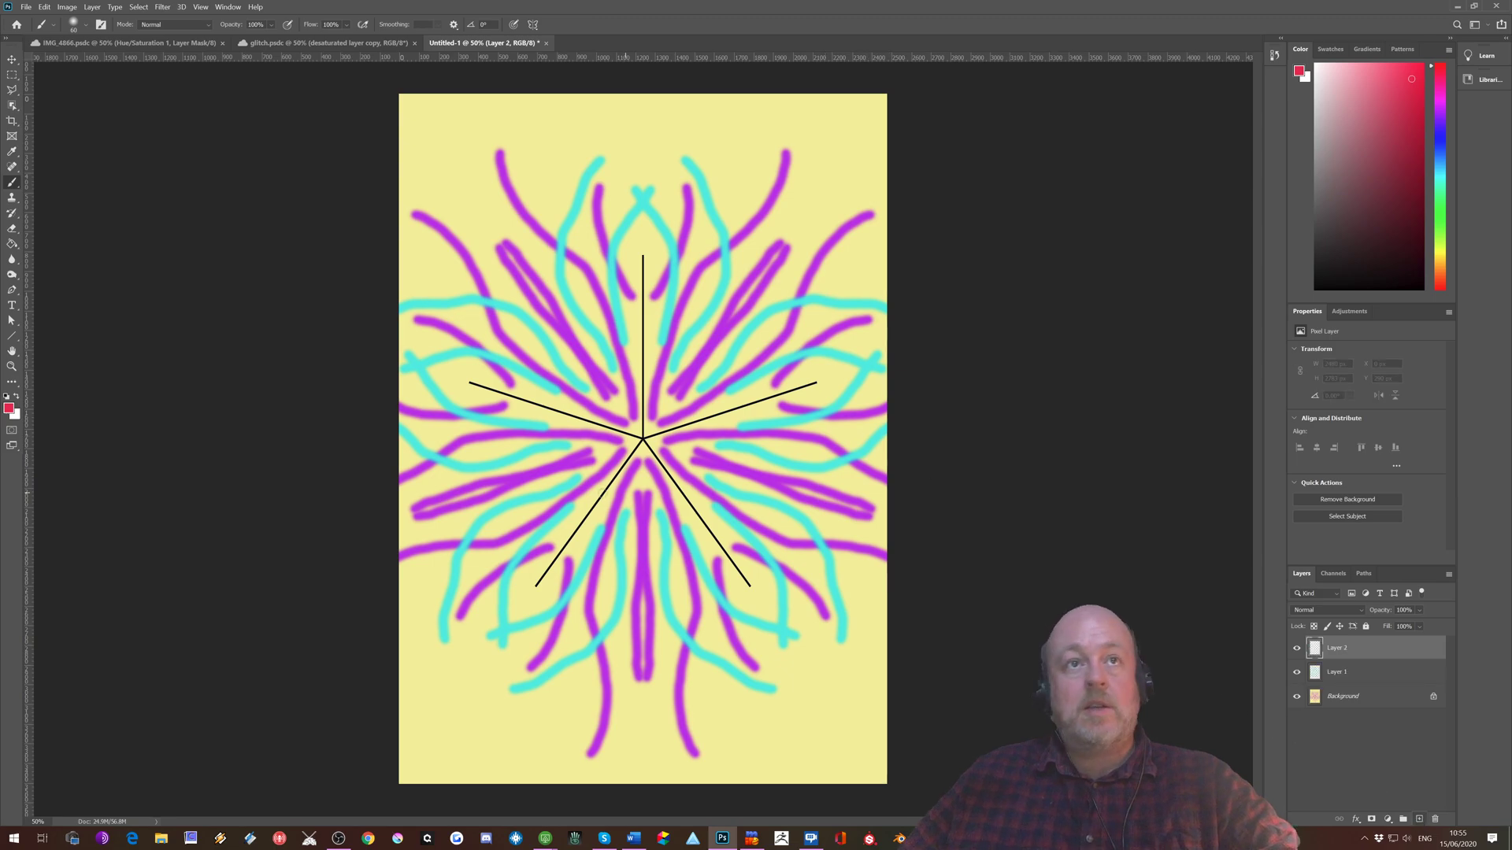
{"action": "mouse_move", "coordinate": [488, 727]}
{"action": "left_mouse_down"}
{"action": "mouse_move", "coordinate": [491, 501]}
{"action": "mouse_move", "coordinate": [507, 473]}
{"action": "mouse_move", "coordinate": [636, 410]}
{"action": "mouse_move", "coordinate": [678, 367]}
{"action": "mouse_move", "coordinate": [781, 162]}
{"action": "left_mouse_up"}
{"action": "mouse_move", "coordinate": [430, 109]}
{"action": "left_mouse_down"}
{"action": "mouse_move", "coordinate": [448, 145]}
{"action": "mouse_move", "coordinate": [436, 171]}
{"action": "mouse_move", "coordinate": [471, 184]}
{"action": "mouse_move", "coordinate": [463, 216]}
{"action": "mouse_move", "coordinate": [499, 237]}
{"action": "left_mouse_up"}
{"action": "mouse_move", "coordinate": [502, 115]}
{"action": "left_mouse_down"}
{"action": "mouse_move", "coordinate": [558, 169]}
{"action": "mouse_move", "coordinate": [594, 151]}
{"action": "mouse_move", "coordinate": [568, 126]}
{"action": "left_mouse_up"}
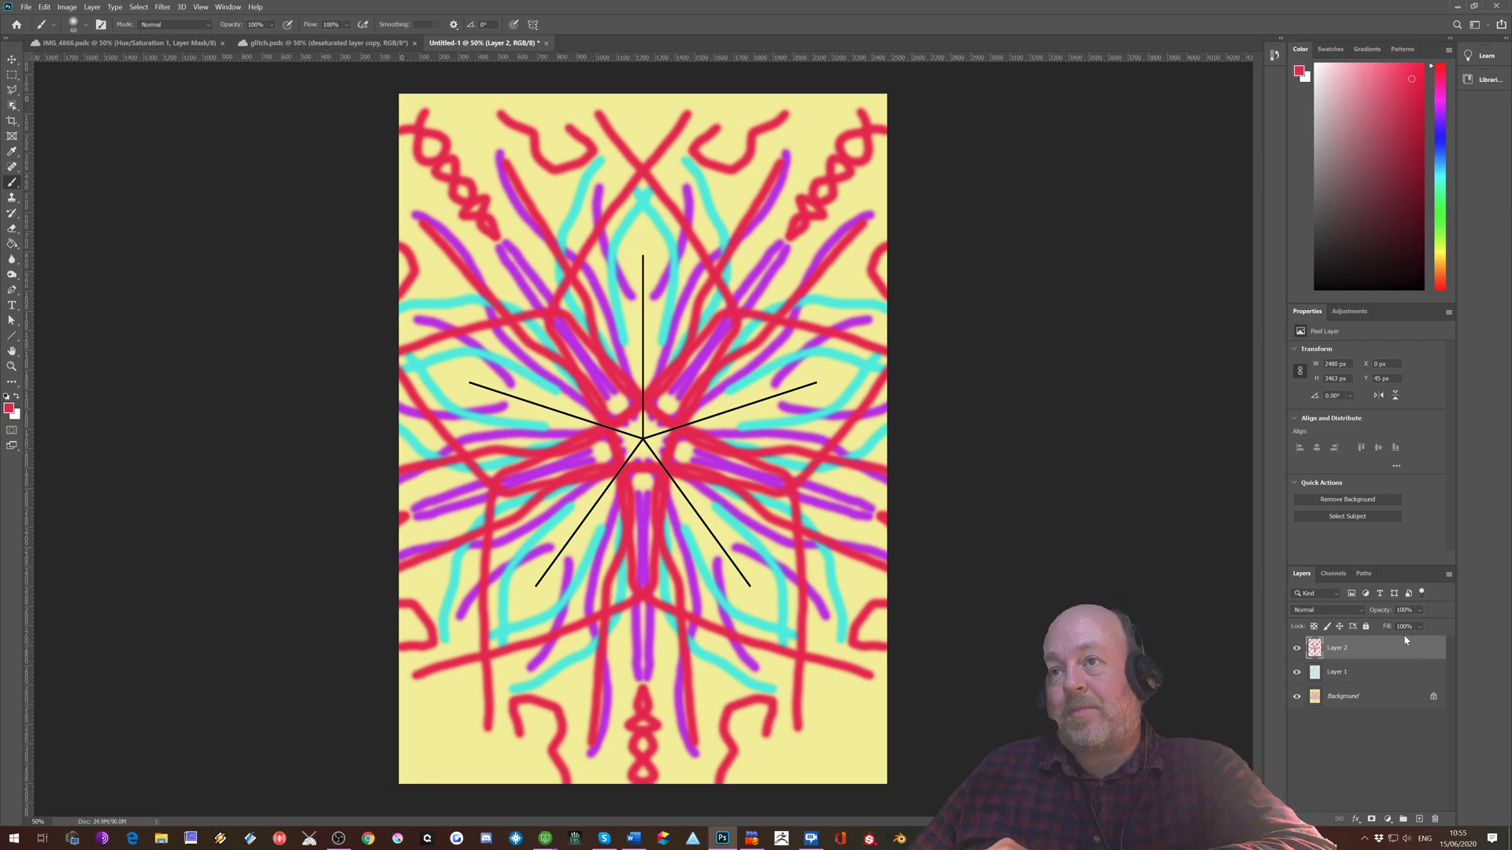
Step: Delete the saved five-segment Mandala symmetry path and show the document's layers again
{"action": "left_click", "coordinate": [1363, 574]}
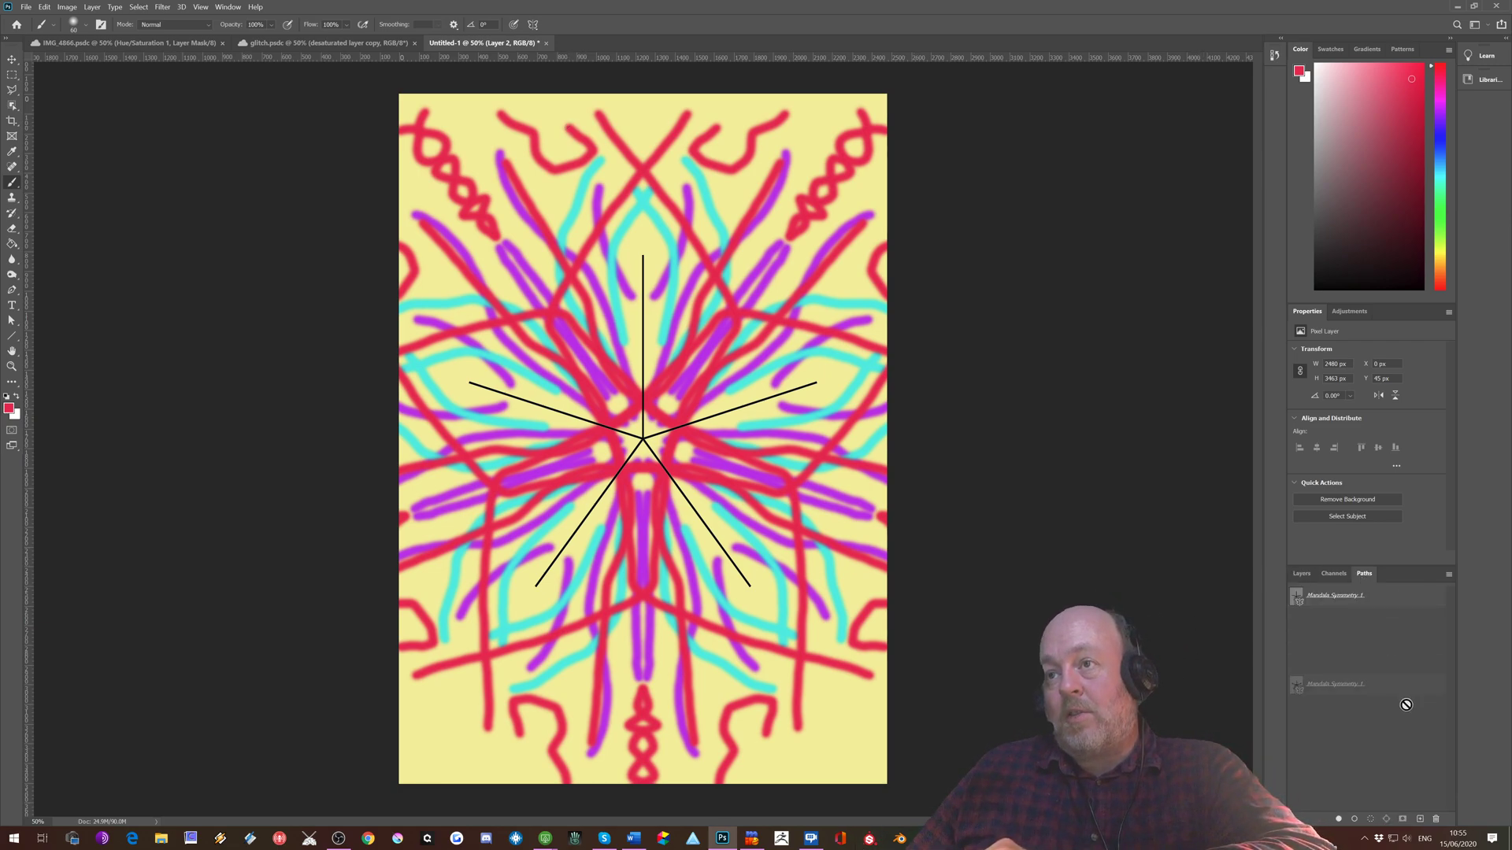
{"action": "left_click_drag", "start_coordinate": [1445, 819], "coordinate": [1436, 819]}
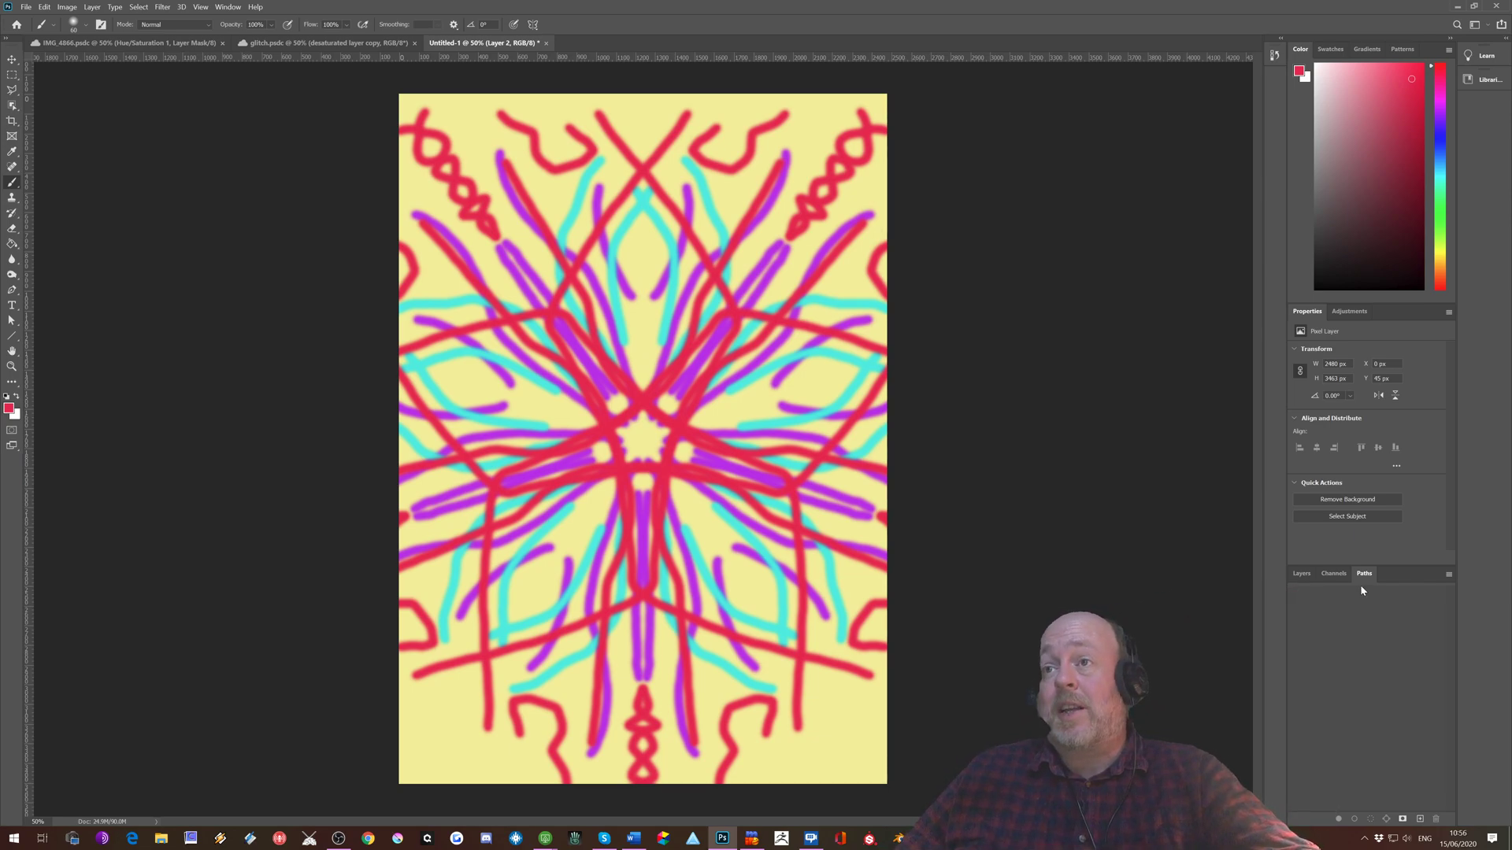
{"action": "left_click", "coordinate": [1300, 576]}
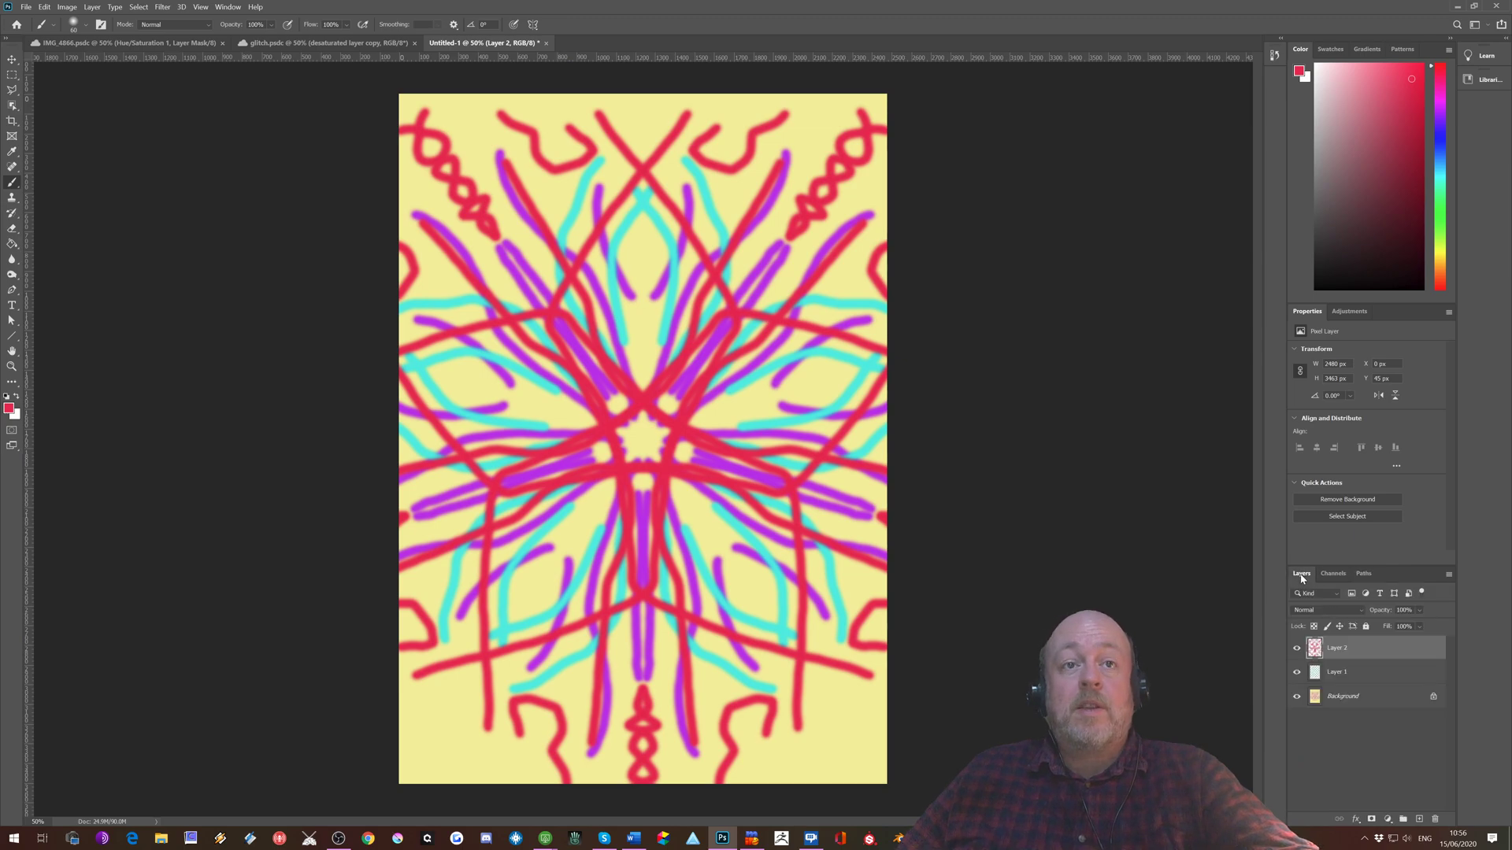